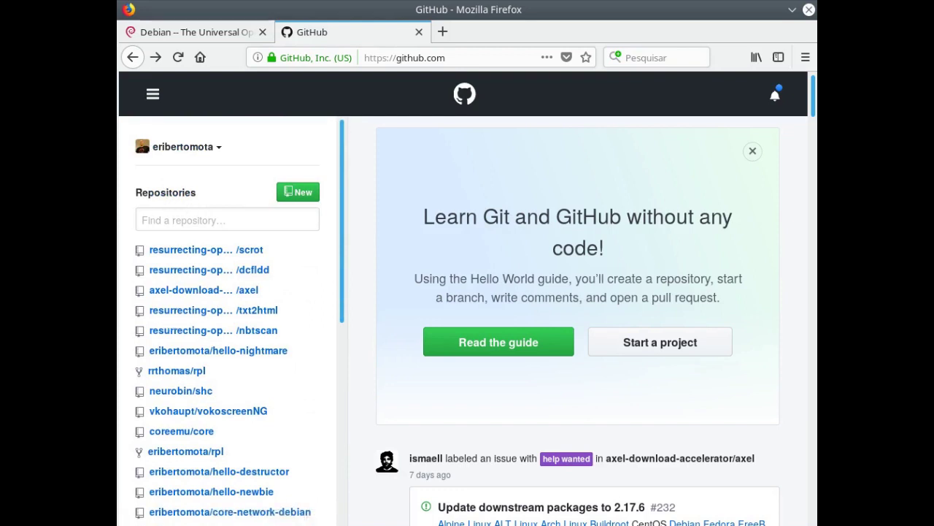
Step: Switch from the signed-in GitHub dashboard to the terminal holding the local project
key(alt+Tab)
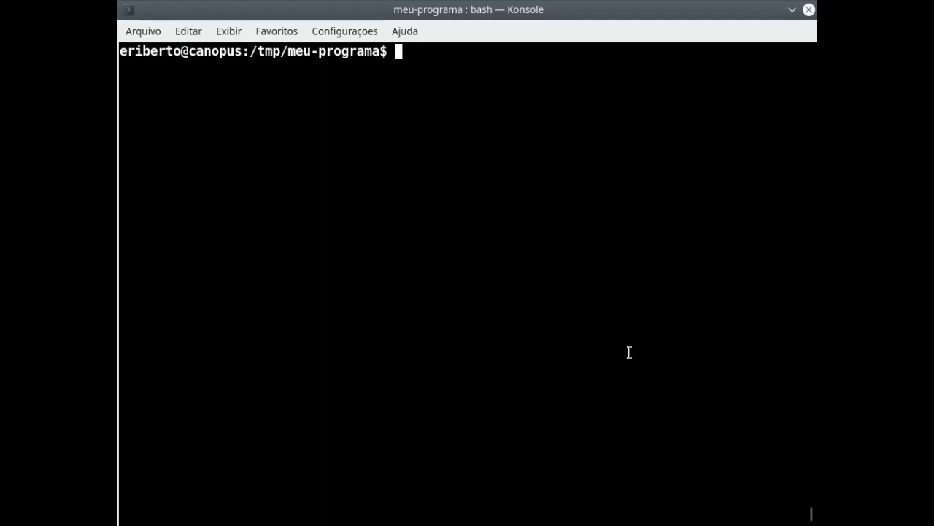
Step: List the meu-programa files and view its git log with tags 1.0 and 2.0, then return to Firefox
text(ls)
key(Return)
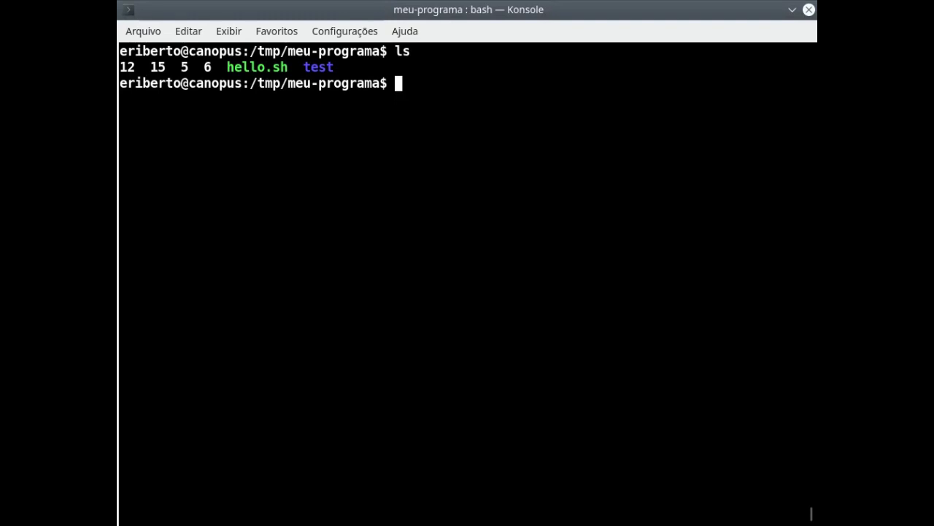
text(git log)
key(Return)
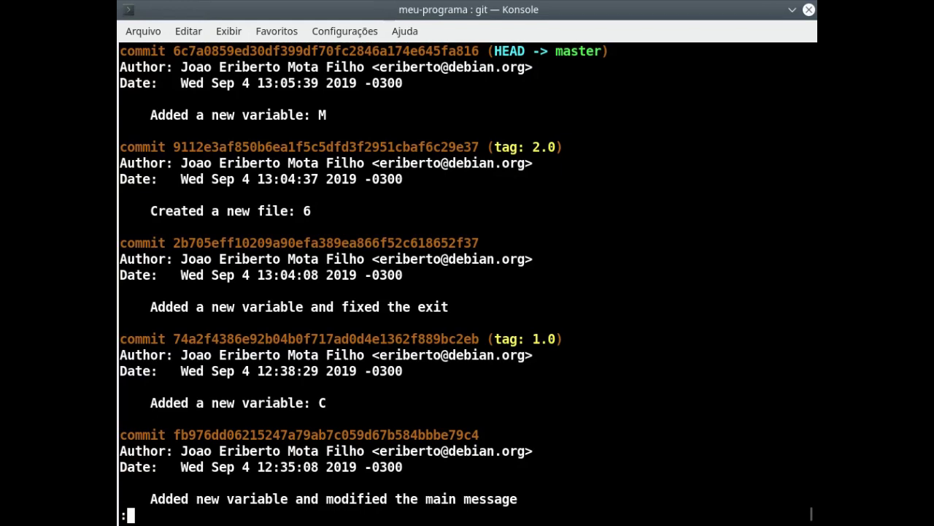
key(q)
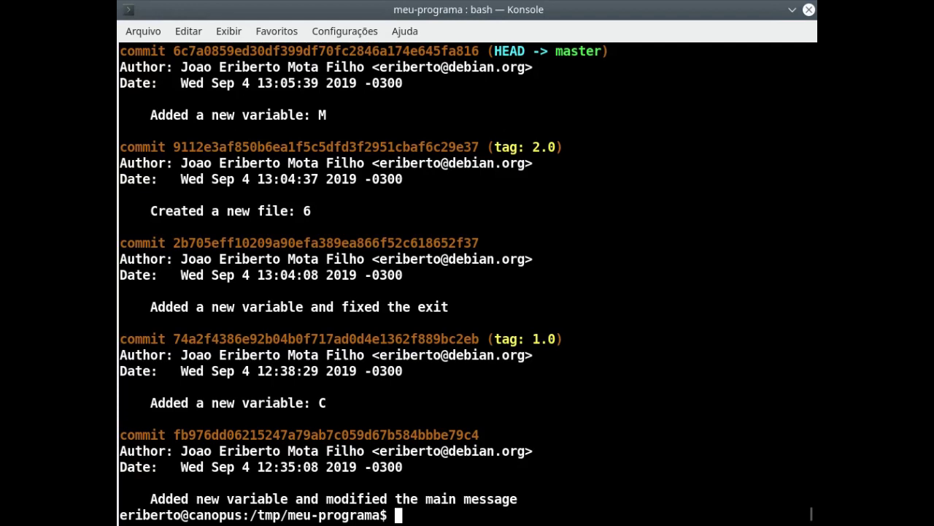
key(alt+Tab)
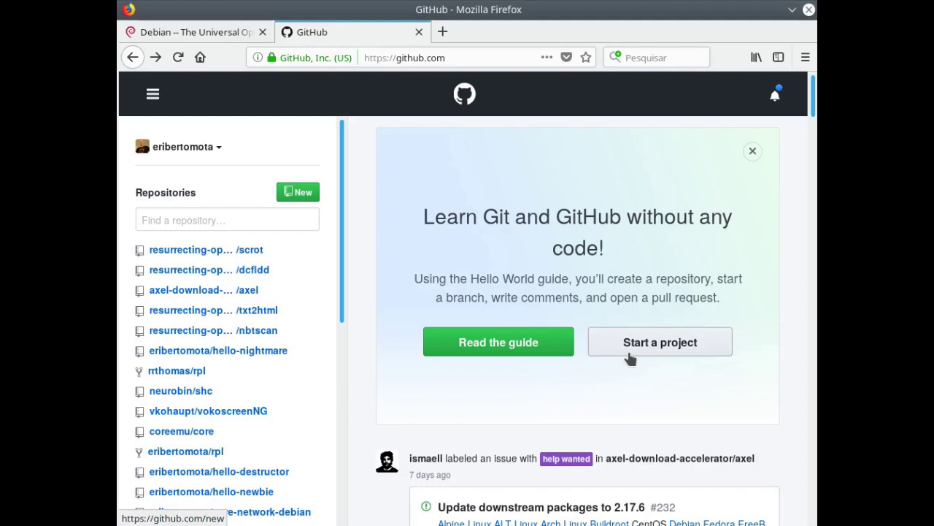
Step: Create a public GitHub repository 'meu-programa' with the description 'A test only'
click(311, 196)
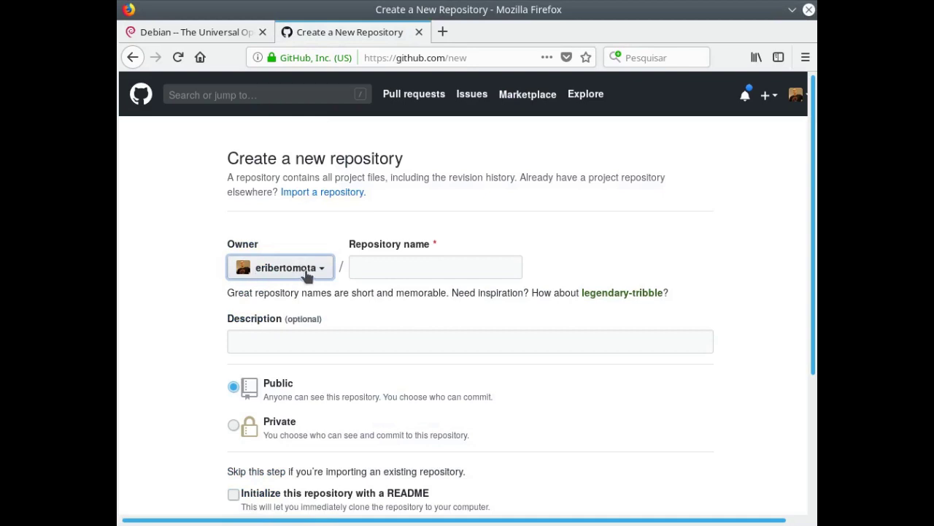
click(385, 270)
text(meu-programa)
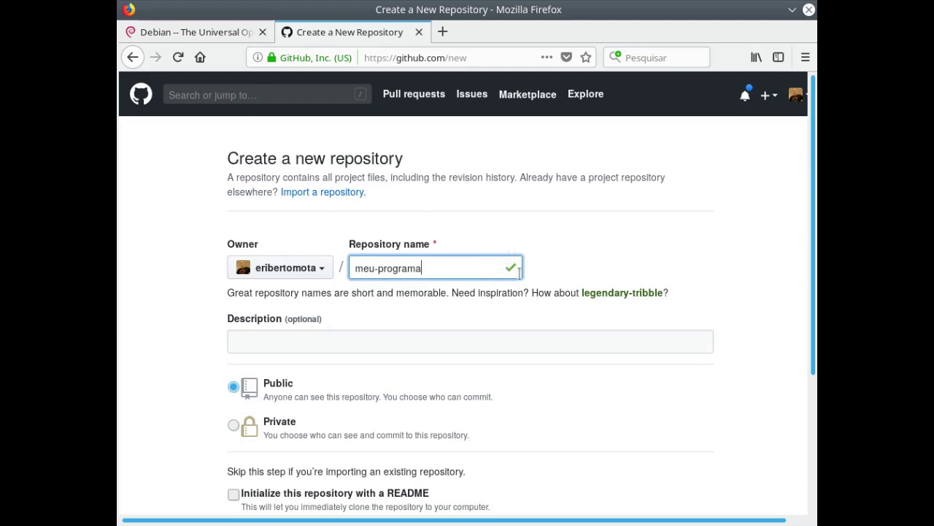
click(293, 344)
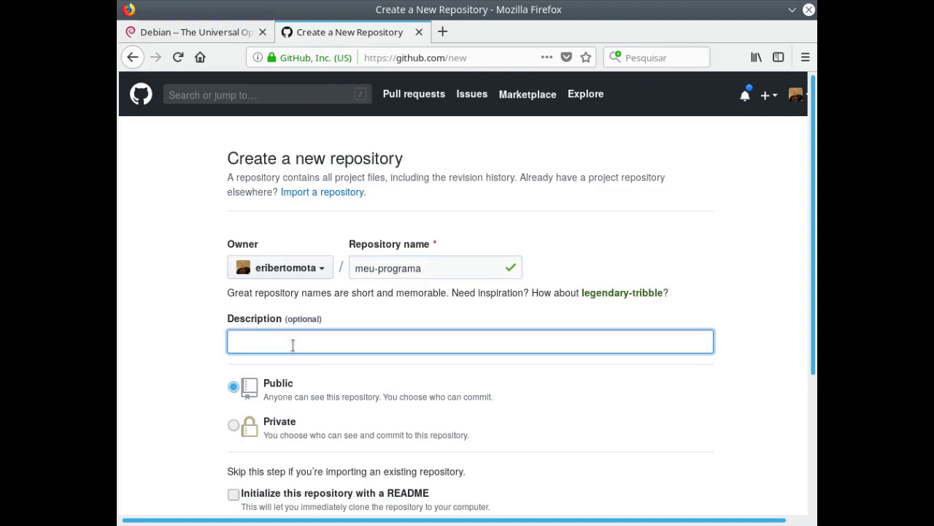
text(A test only)
scroll(319, 461, down, 5)
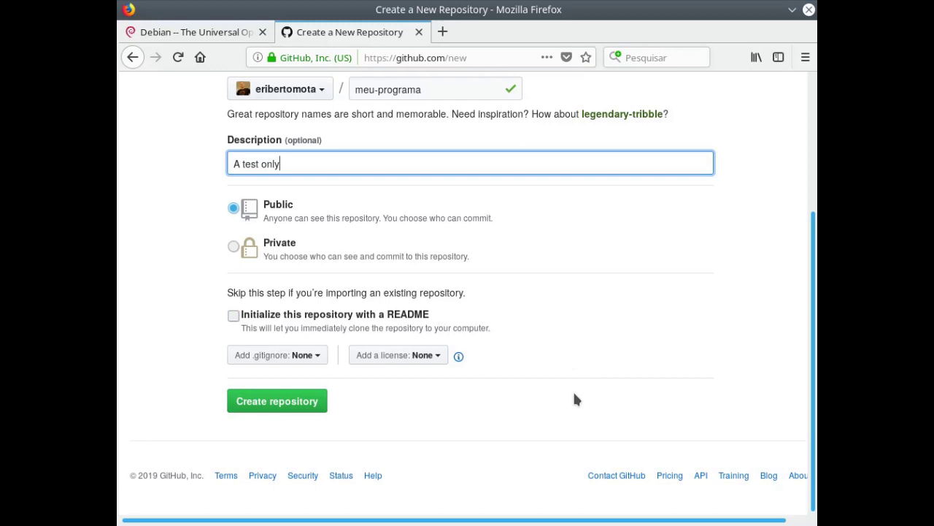
click(300, 402)
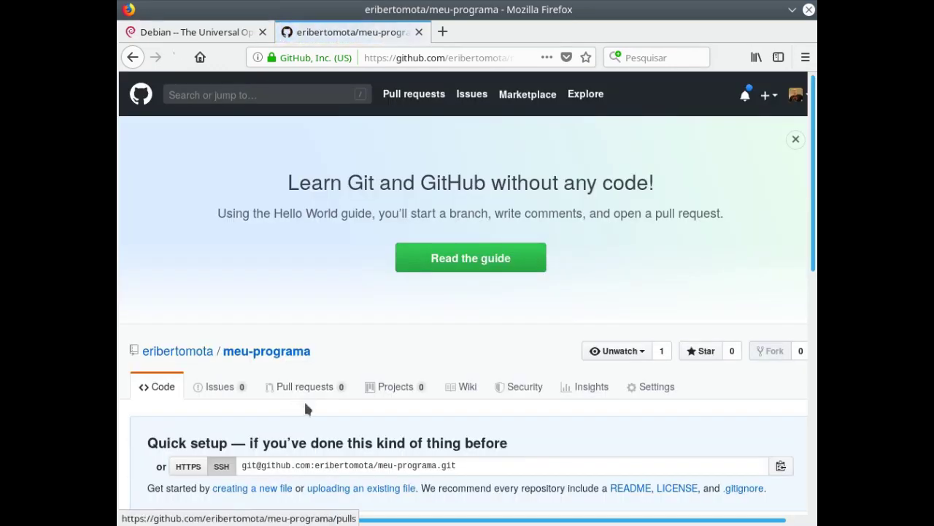
Step: Scroll the empty repository page down to the '…or push an existing repository from the command line' commands
scroll(467, 331, down, 5)
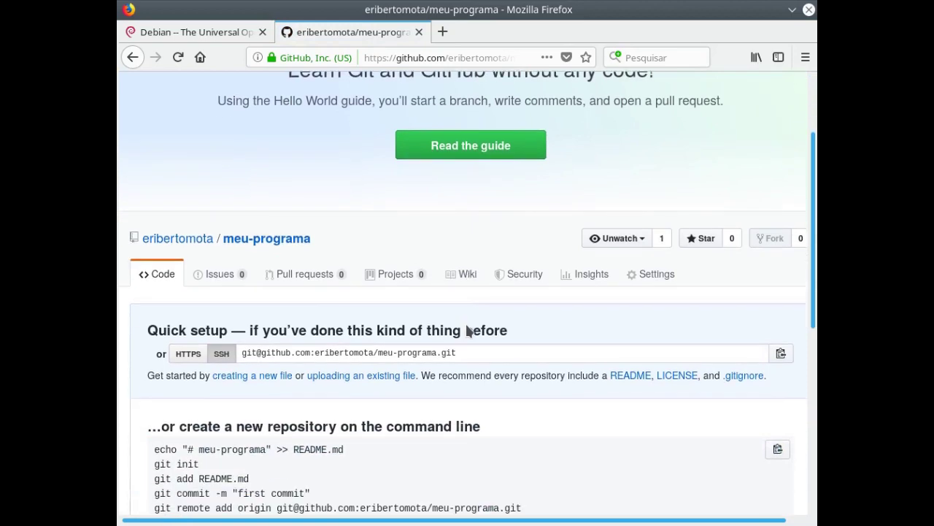
scroll(467, 330, down, 4)
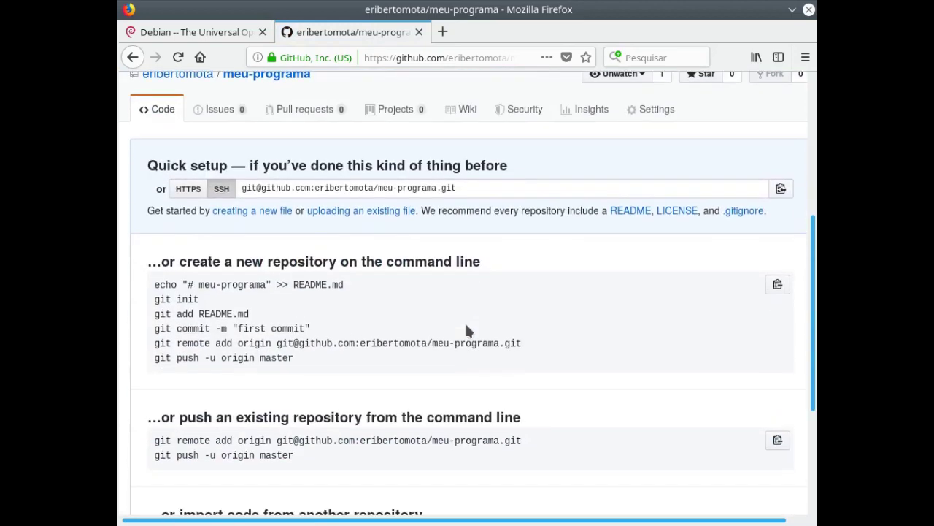
scroll(467, 331, down, 3)
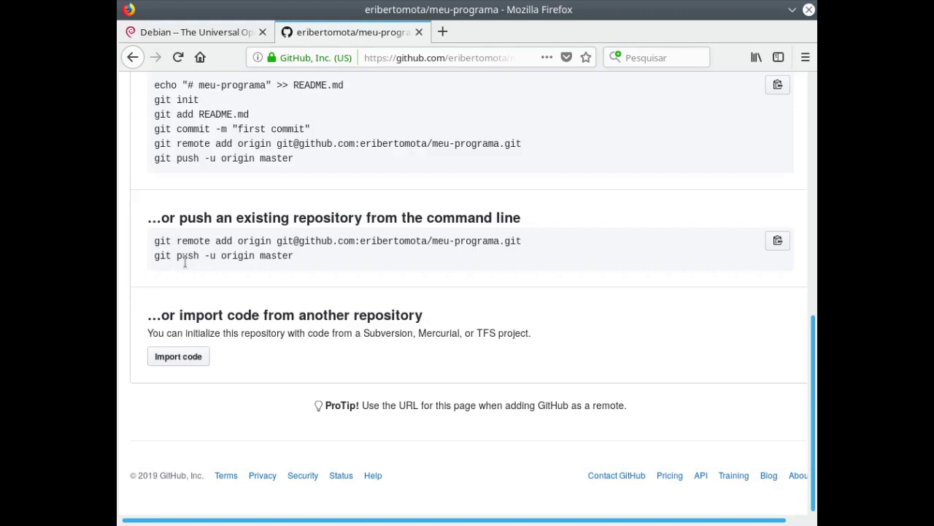
Step: Copy GitHub's 'git remote add origin' command and run it in Konsole
drag(155, 241, 523, 240)
right_click(509, 243)
click(525, 249)
key(alt+Tab)
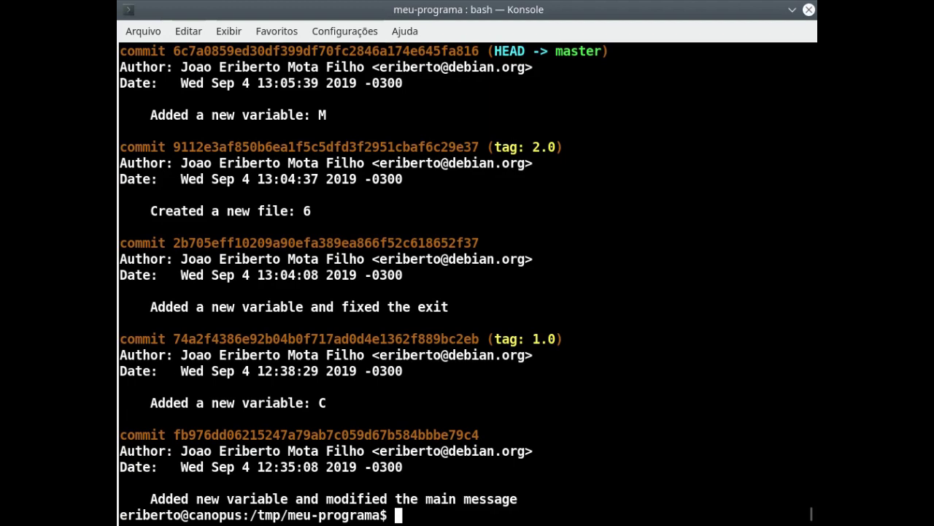
key(ctrl+l)
key(ctrl+shift+v)
key(Return)
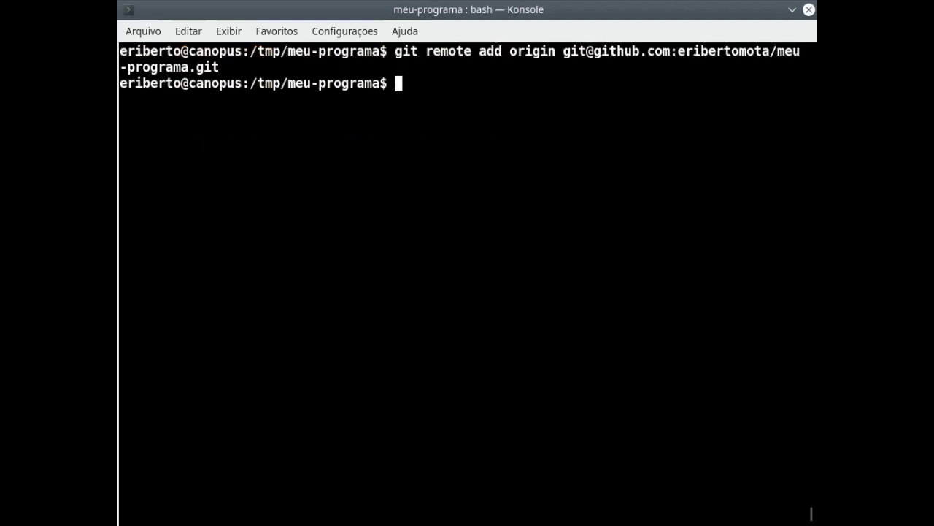
Step: Select GitHub's git push line and begin typing a git push command in Konsole
key(alt+Tab)
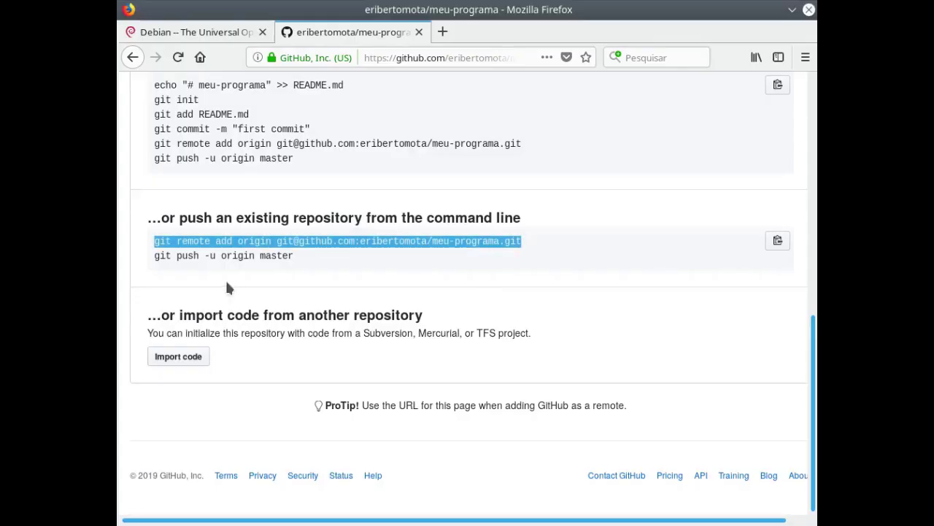
drag(154, 256, 284, 254)
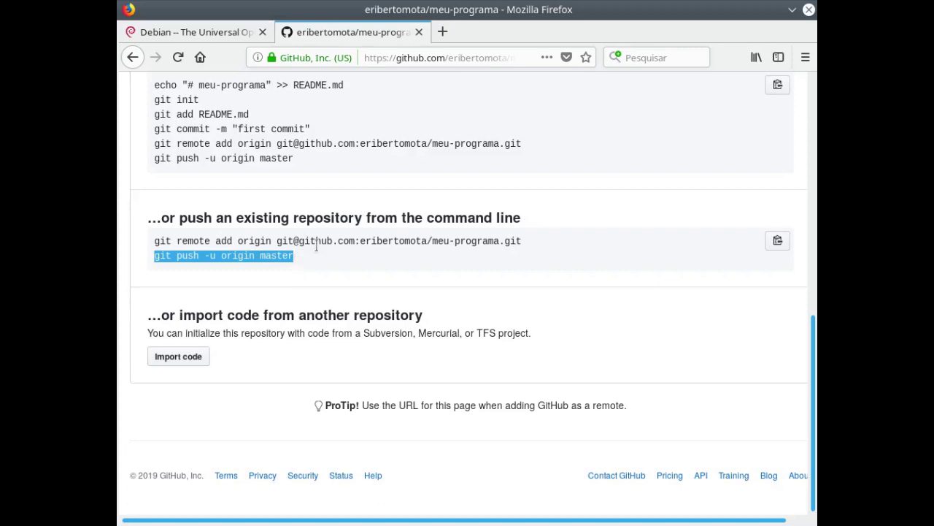
key(alt+Tab)
text(git pushh)
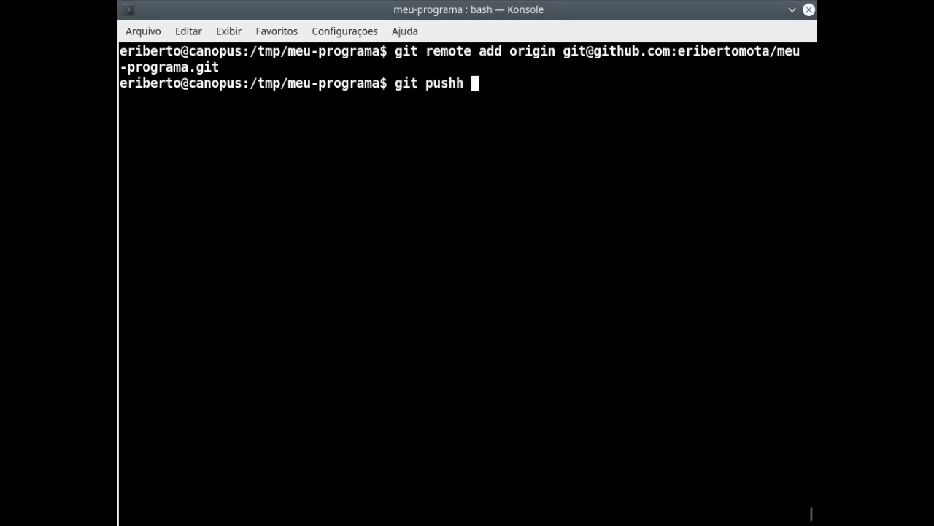
Step: Push all branches with 'git push --all', entering the SSH key passphrase
key(BackSpace)
key(BackSpace)
text(-all)
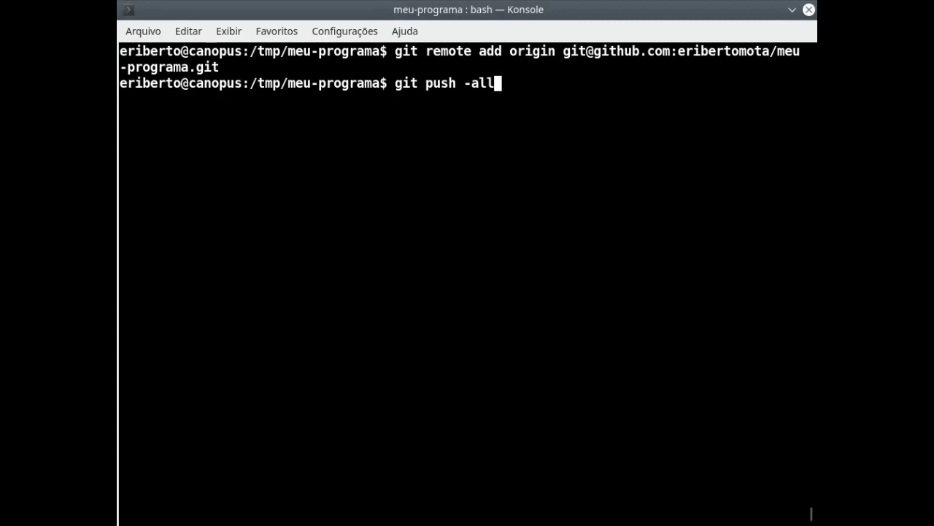
key(Return)
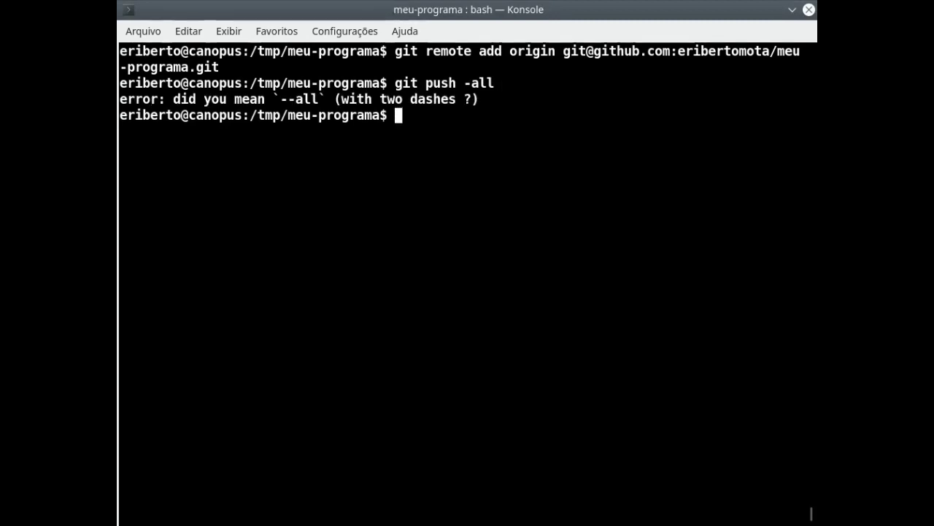
key(Up)
key(Left)
key(Left)
key(Left)
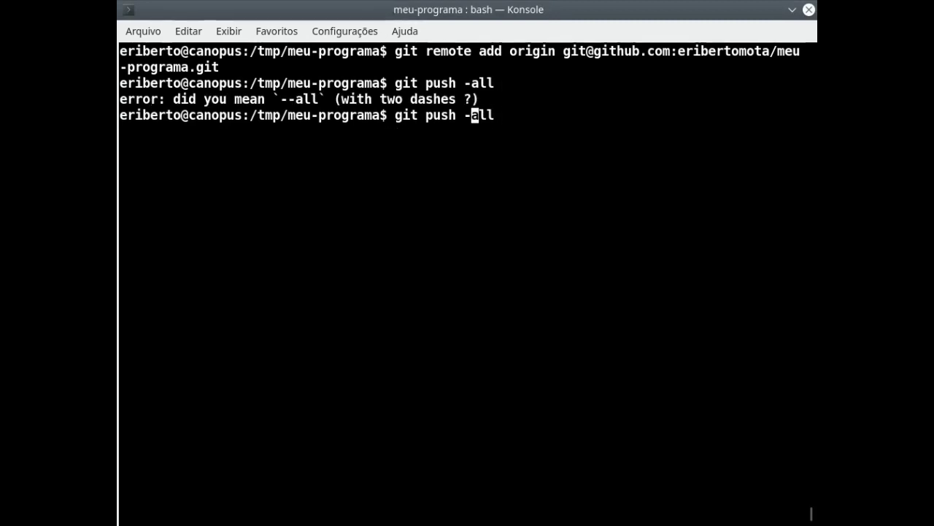
text(-)
key(Return)
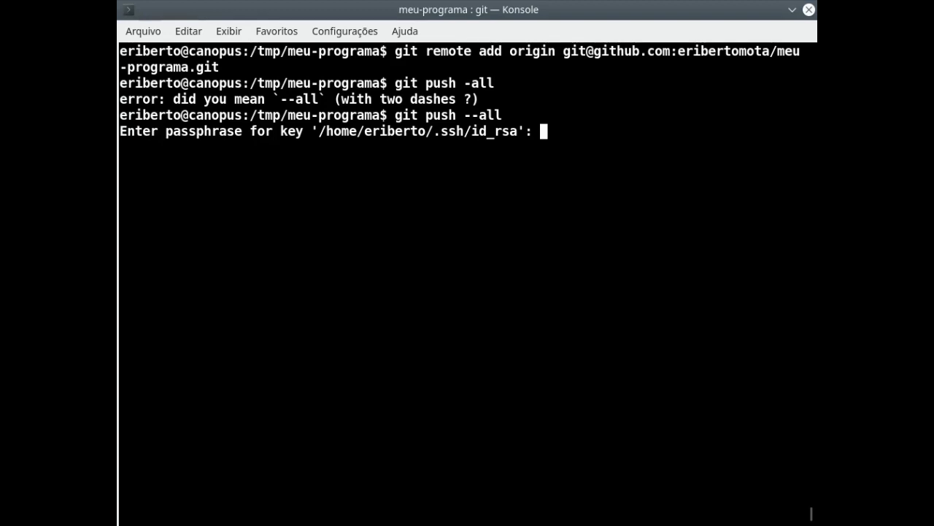
key(Return)
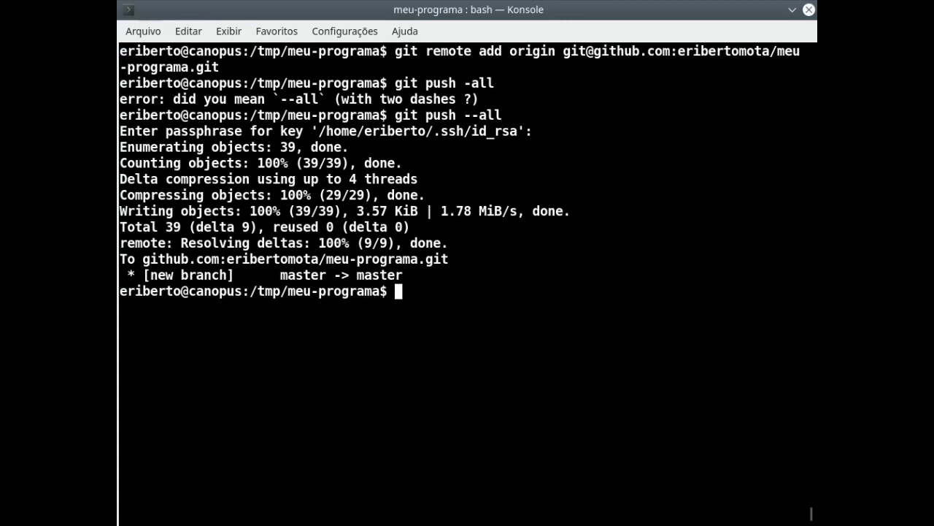
Step: Push the 1.0 and 2.0 tags with 'git push --tags', entering the passphrase again
key(Up)
key(BackSpace)
key(BackSpace)
key(BackSpace)
text(tags)
key(Return)
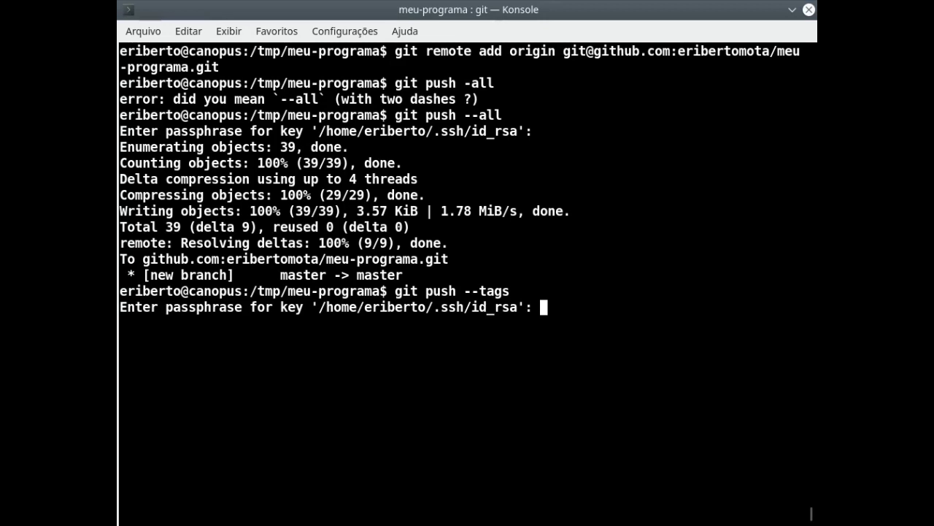
key(Return)
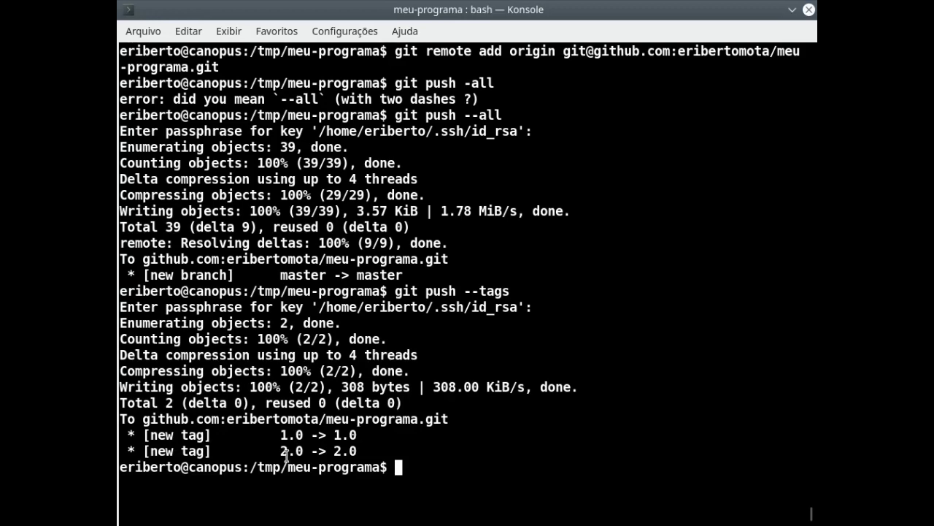
Step: Reload meu-programa on GitHub to show 14 commits, 2 releases and hello.sh, and check the latest commit date
key(alt+Tab)
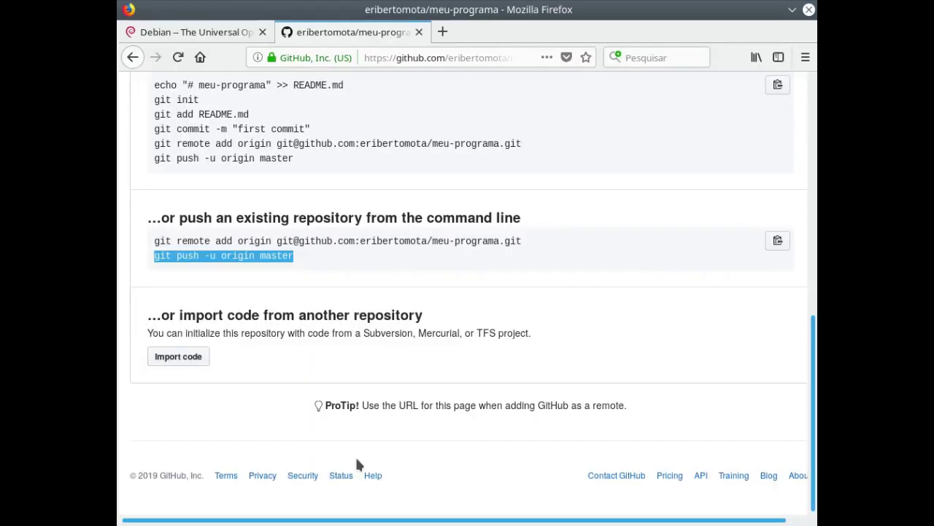
scroll(335, 431, up, 10)
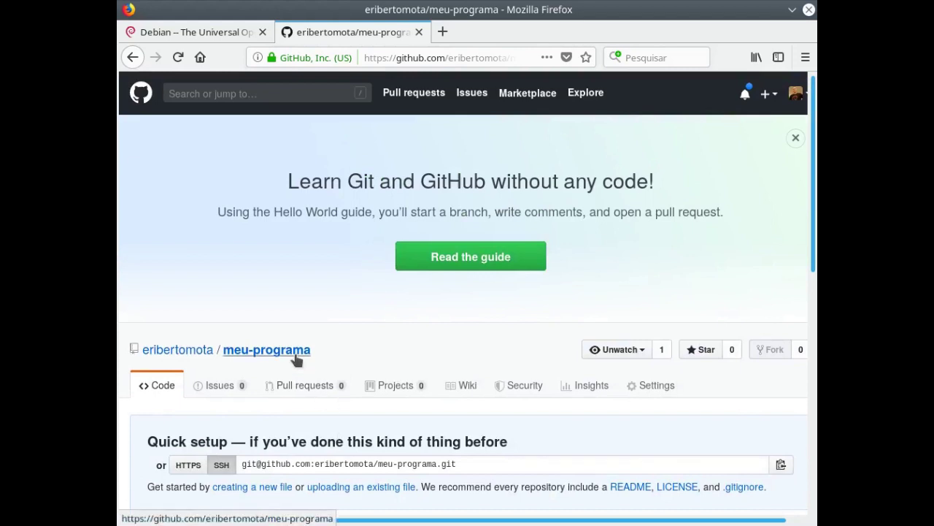
scroll(295, 354, down, 3)
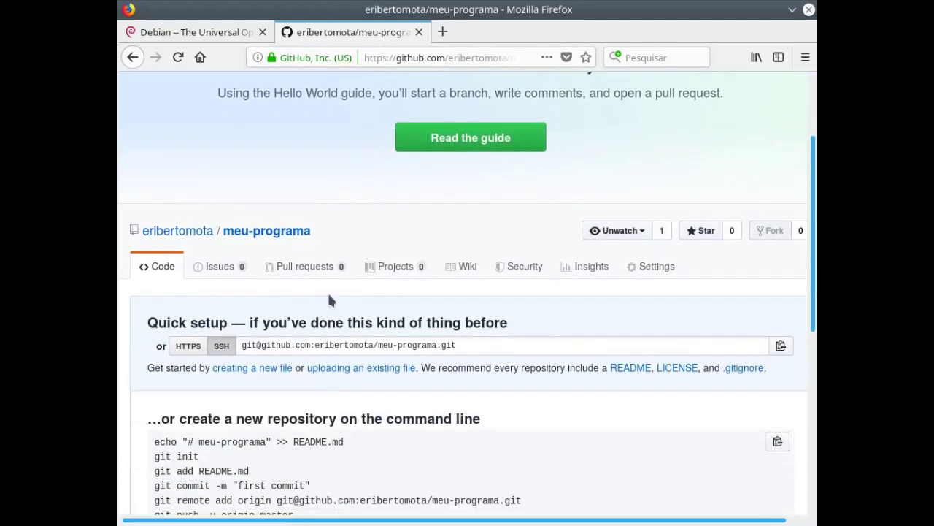
click(296, 234)
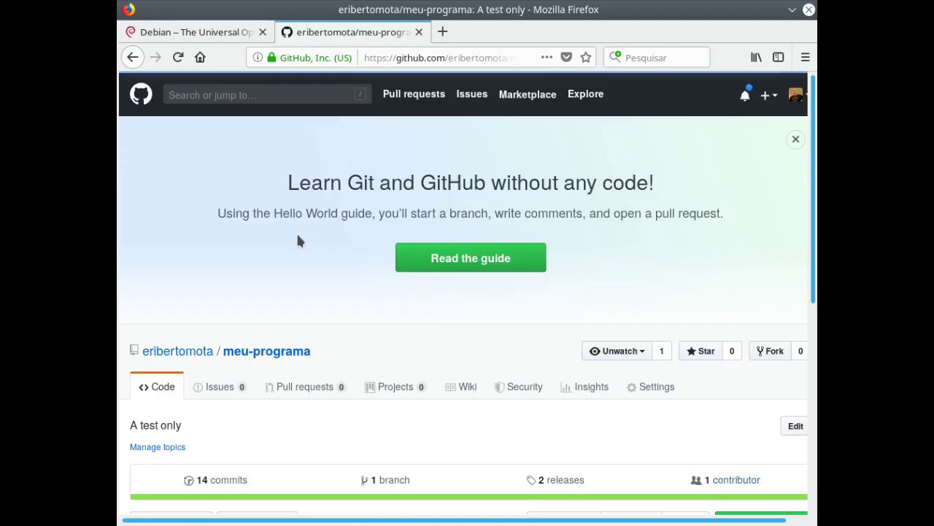
scroll(313, 250, down, 8)
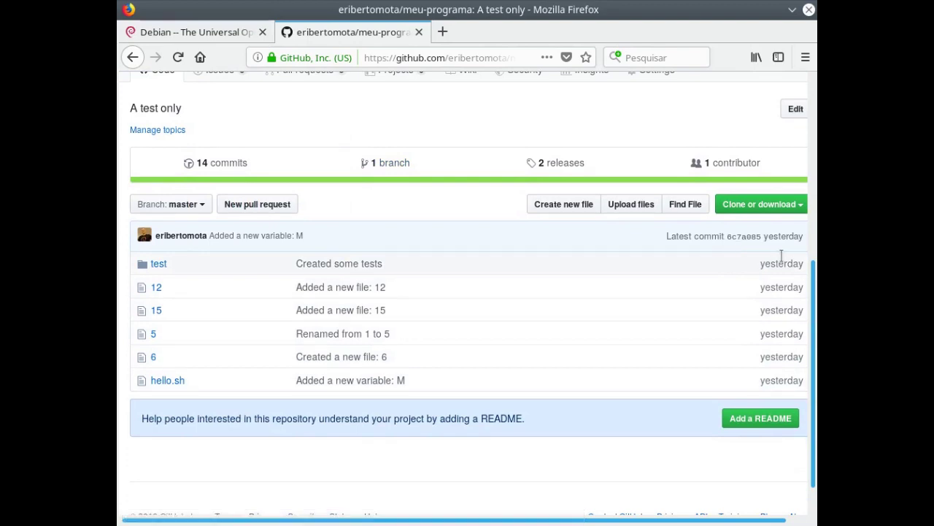
mouse_move(786, 236)
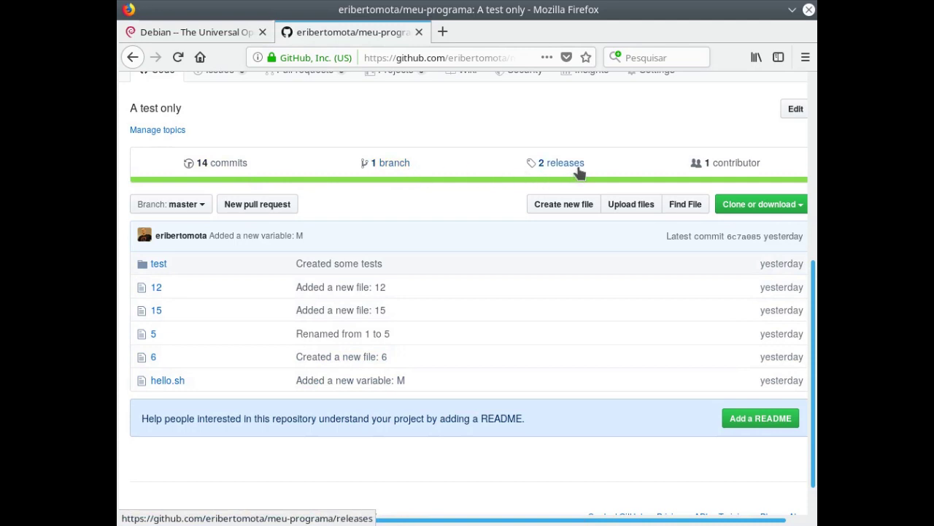
Step: Open the 14-commit history and scroll down to the oldest commits and back up
click(234, 168)
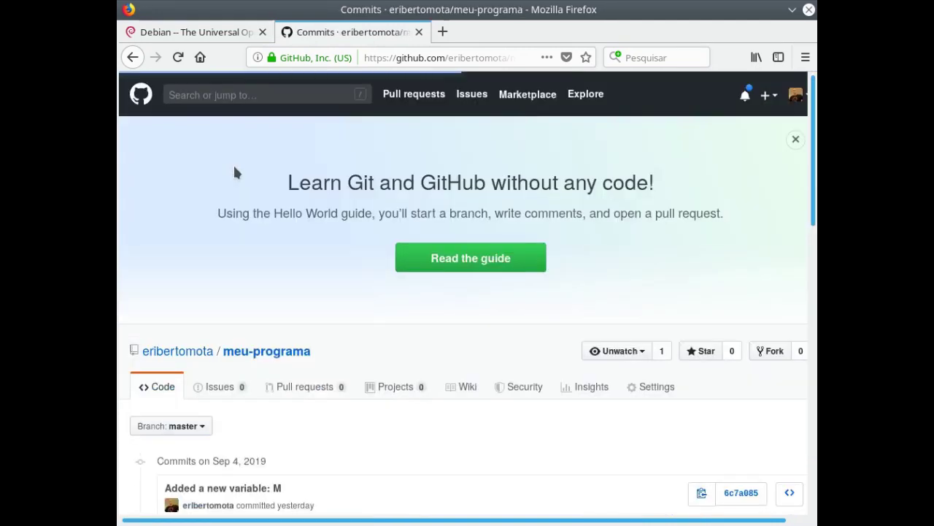
scroll(264, 200, down, 3)
scroll(263, 199, down, 4)
scroll(263, 199, up, 1)
scroll(264, 199, down, 4)
scroll(263, 199, down, 5)
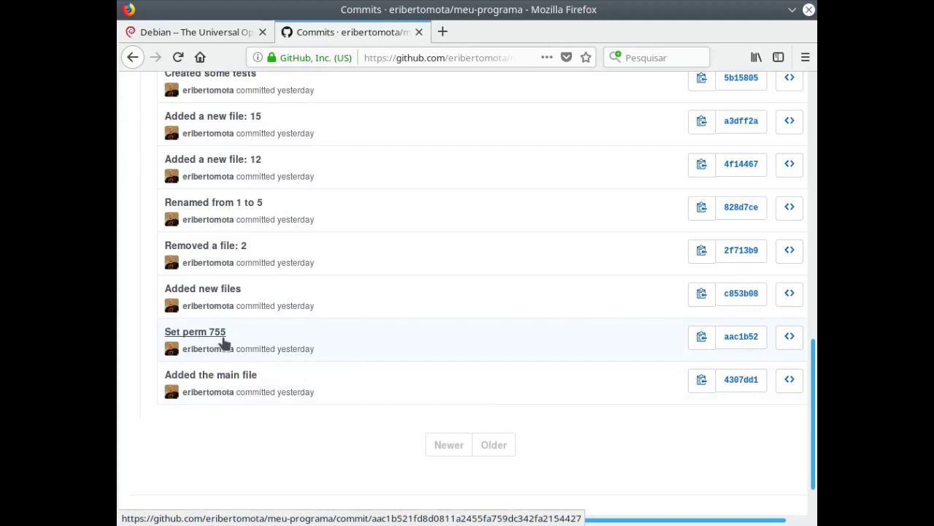
scroll(224, 342, up, 1)
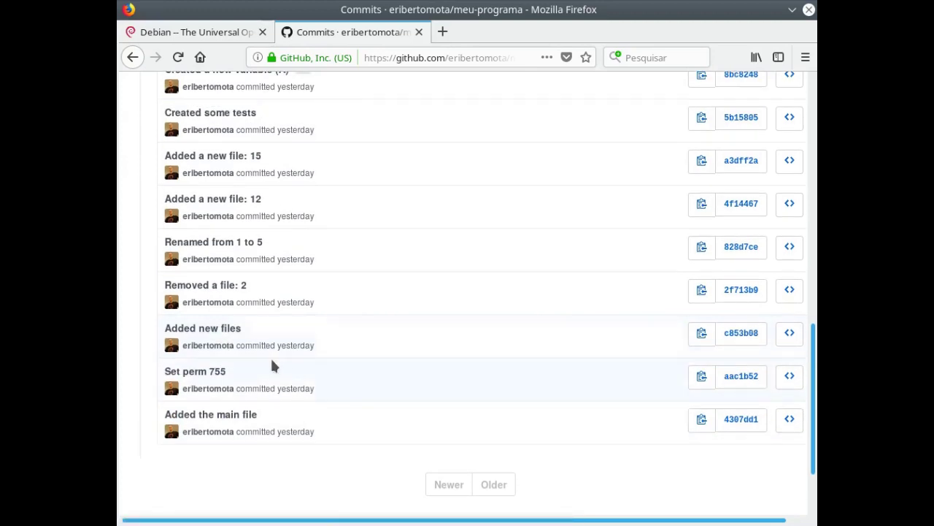
scroll(281, 369, up, 2)
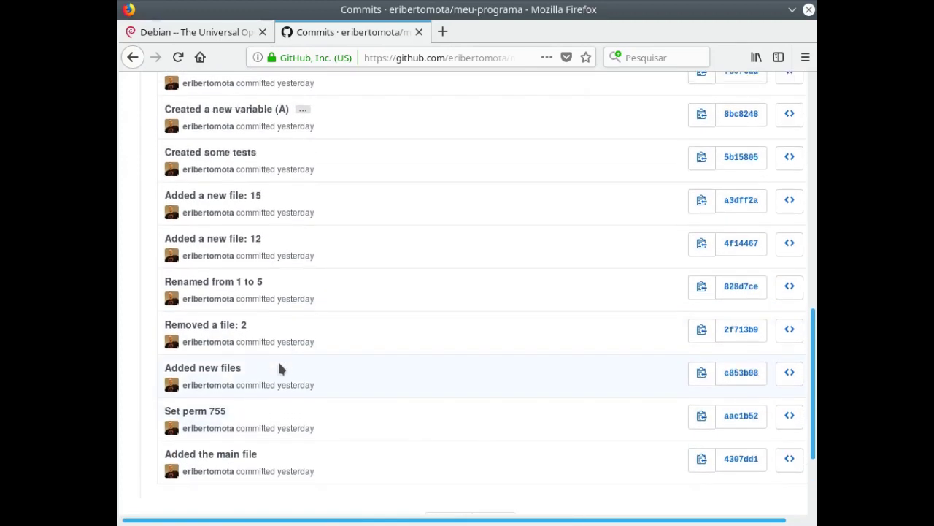
scroll(281, 354, up, 2)
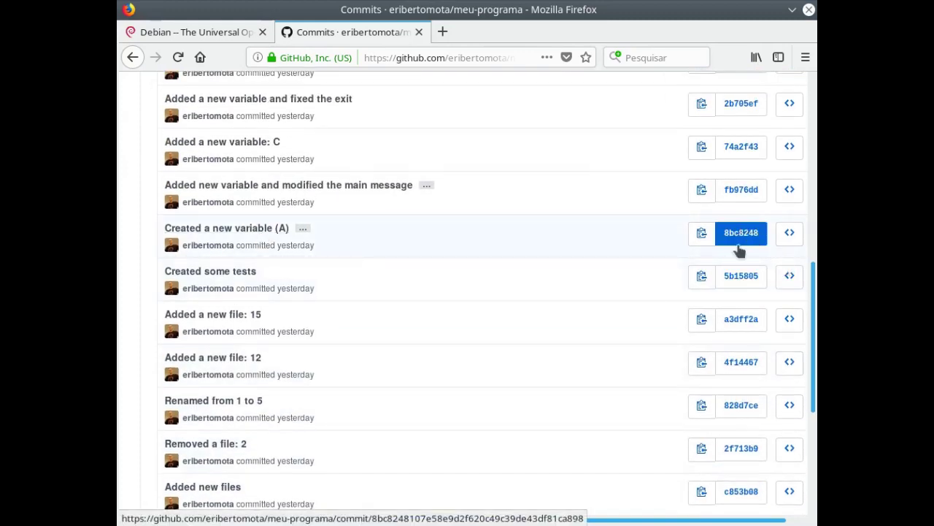
Step: Inspect the 'Created a new variable (A)' commit's hello.sh diff adding A=1, then go to tag 1.0
click(240, 229)
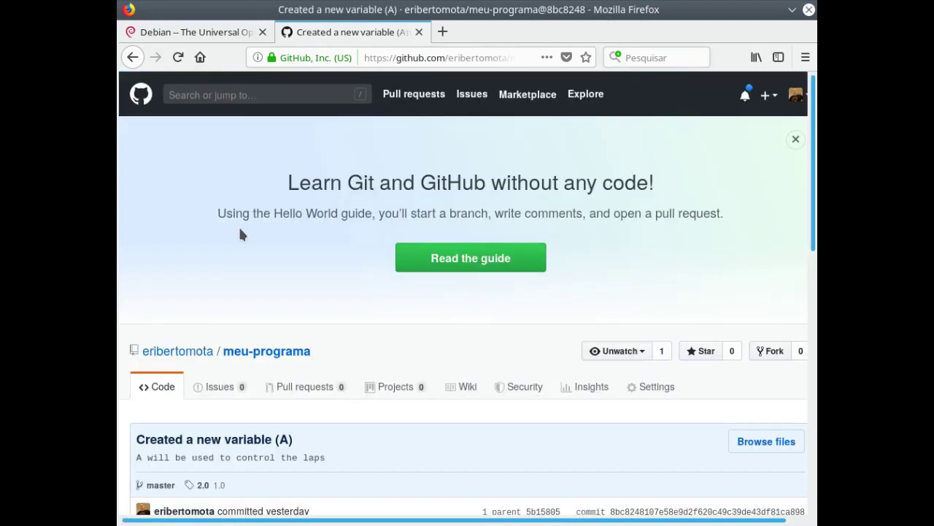
scroll(239, 229, down, 5)
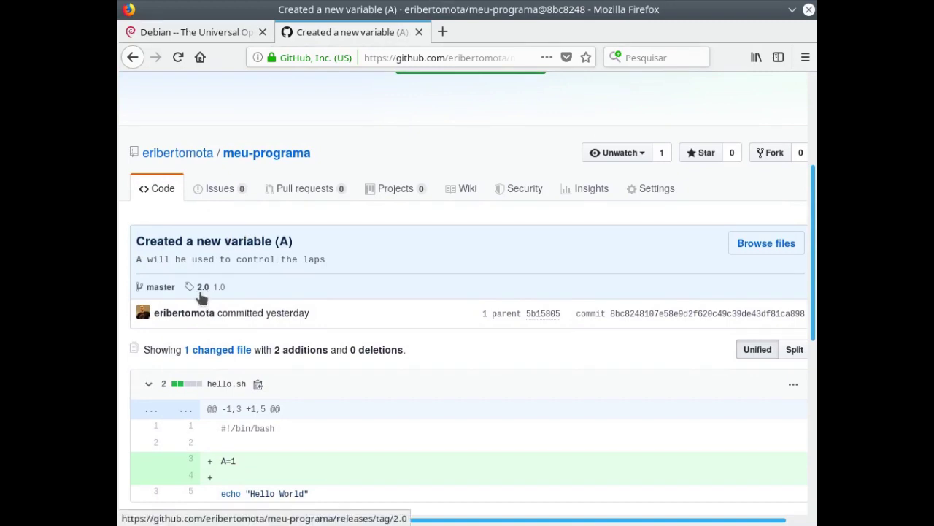
scroll(202, 295, down, 3)
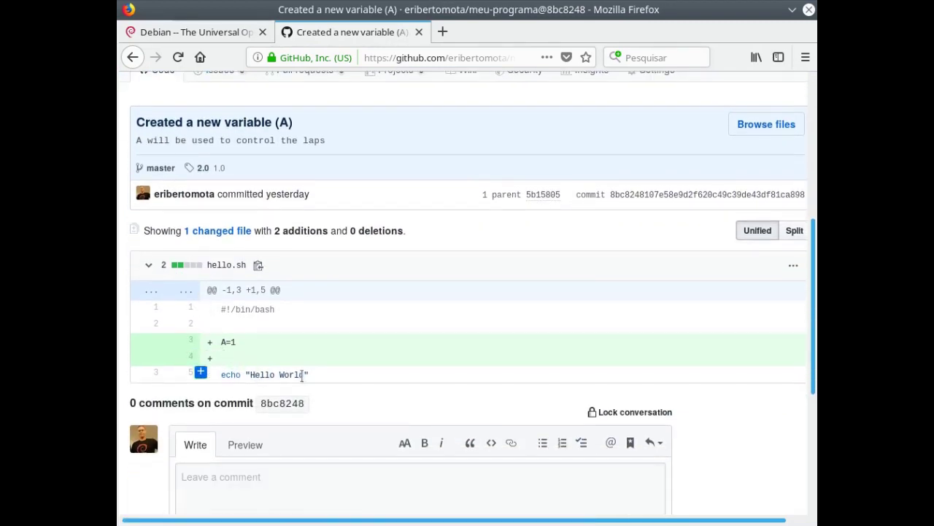
scroll(264, 178, up, 1)
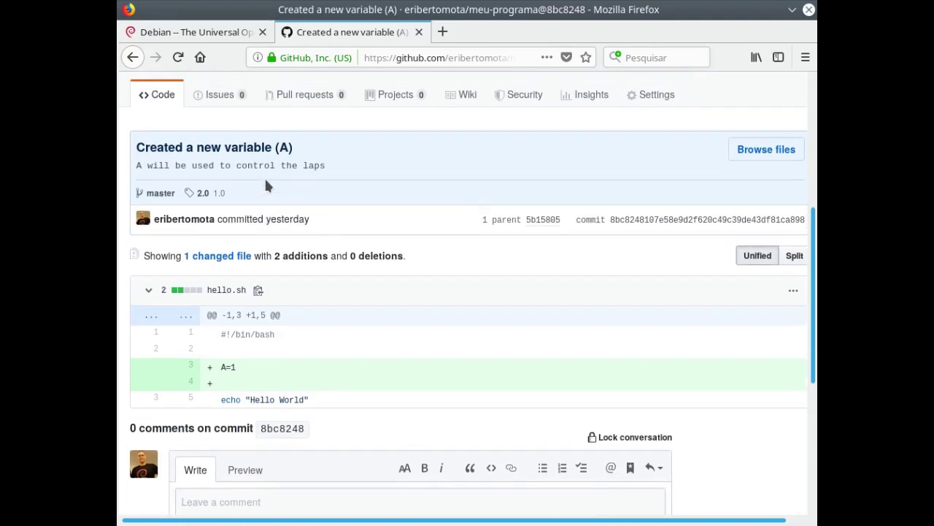
scroll(295, 305, down, 2)
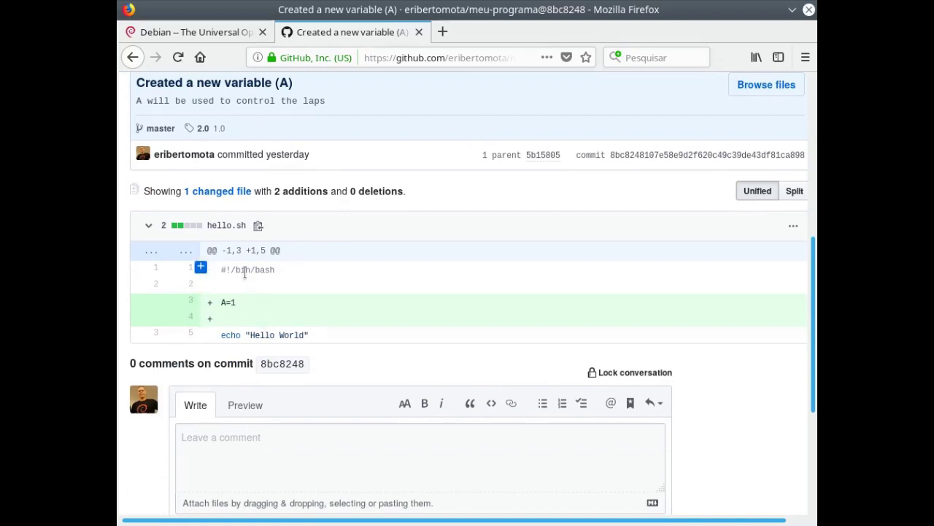
click(220, 129)
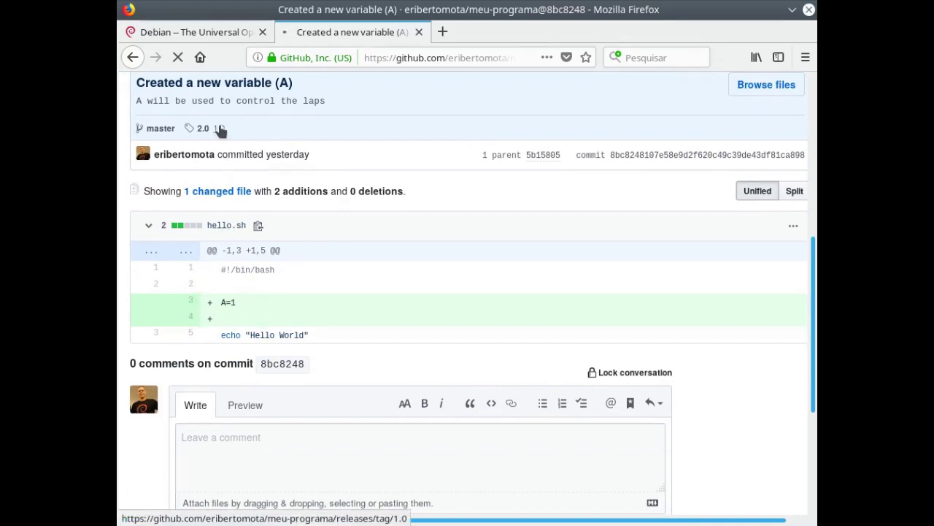
Step: Scroll the Release 1.0 tag page, then browse the repository code as of tag 1.0
scroll(221, 131, down, 5)
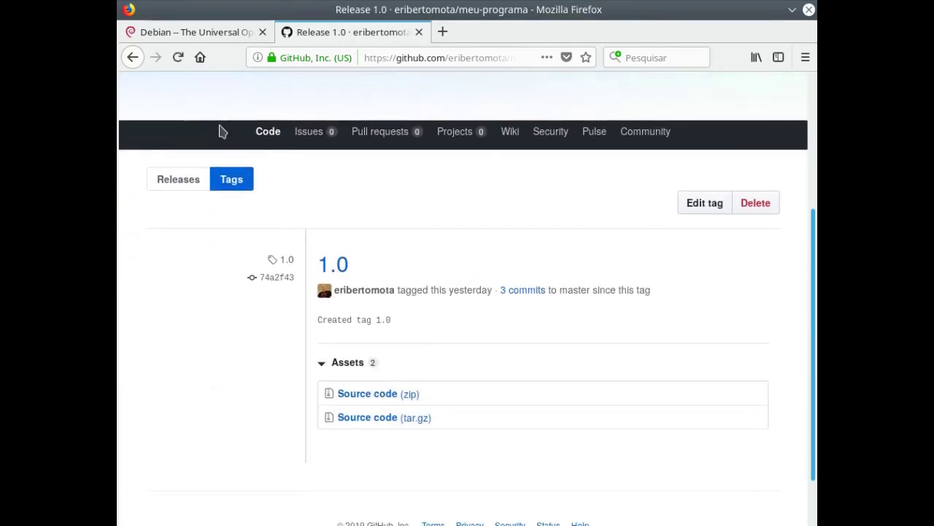
scroll(221, 131, down, 1)
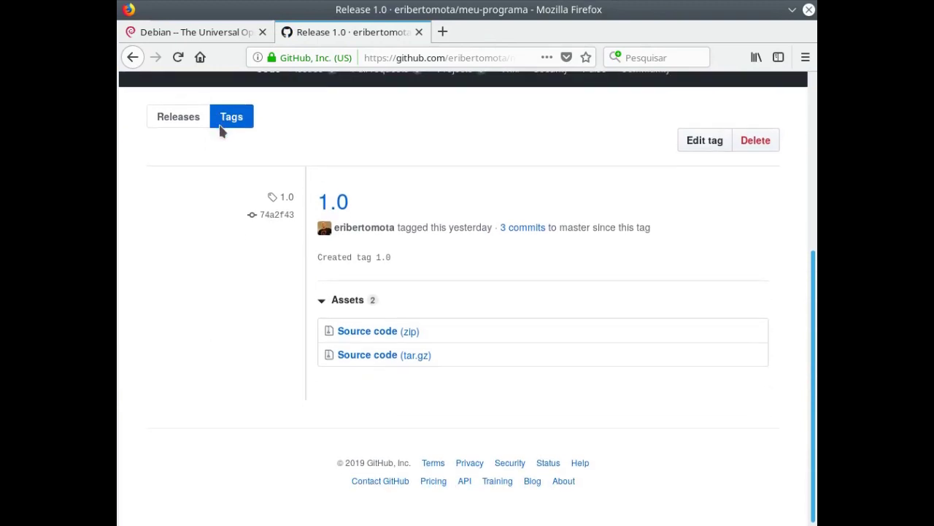
scroll(285, 180, up, 6)
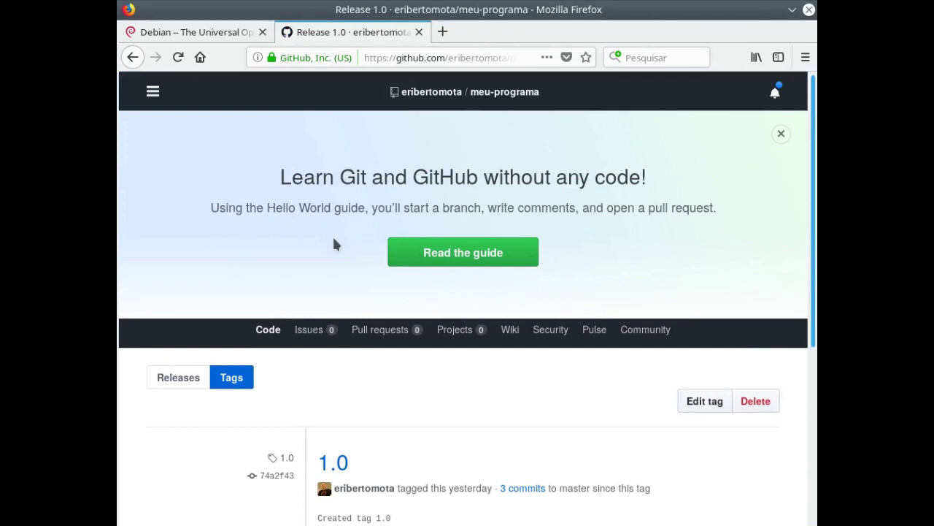
click(270, 338)
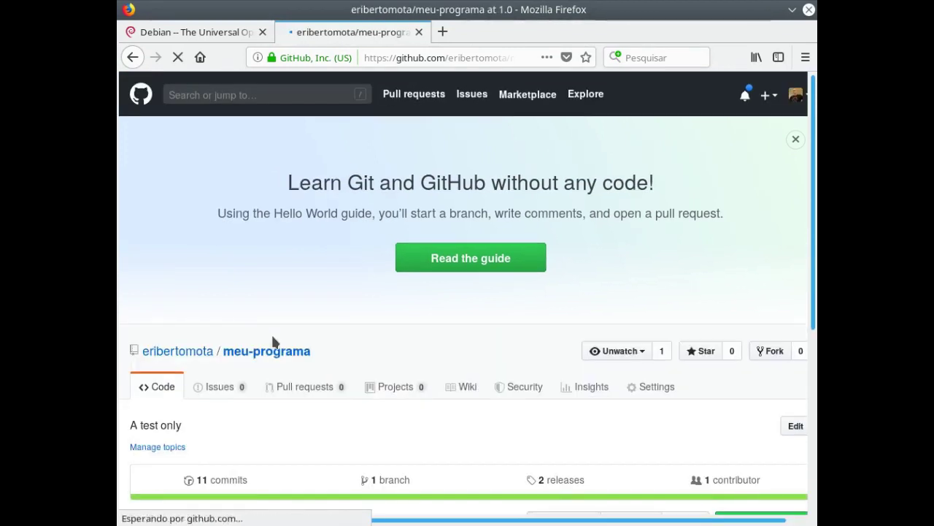
Step: Open release 1.0 from the list of 2 releases and start editing its tag details
scroll(273, 338, down, 3)
click(560, 324)
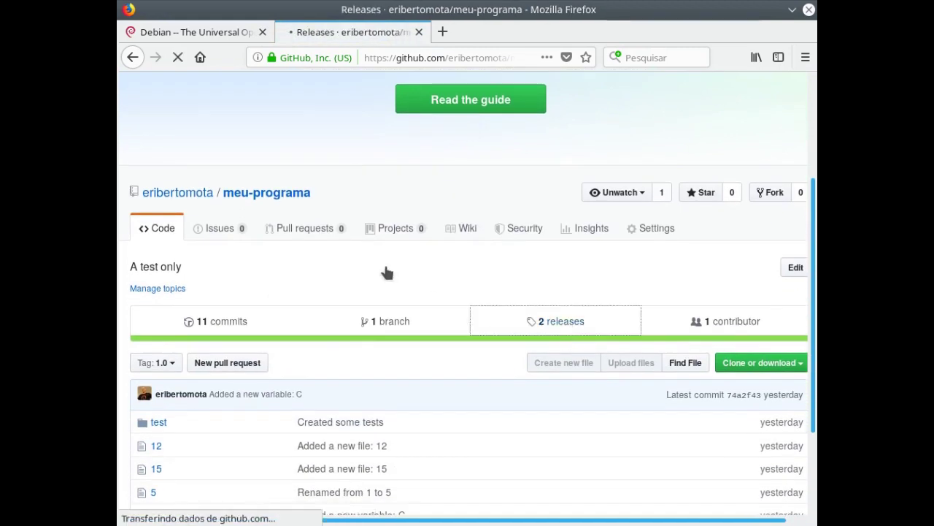
scroll(387, 272, down, 2)
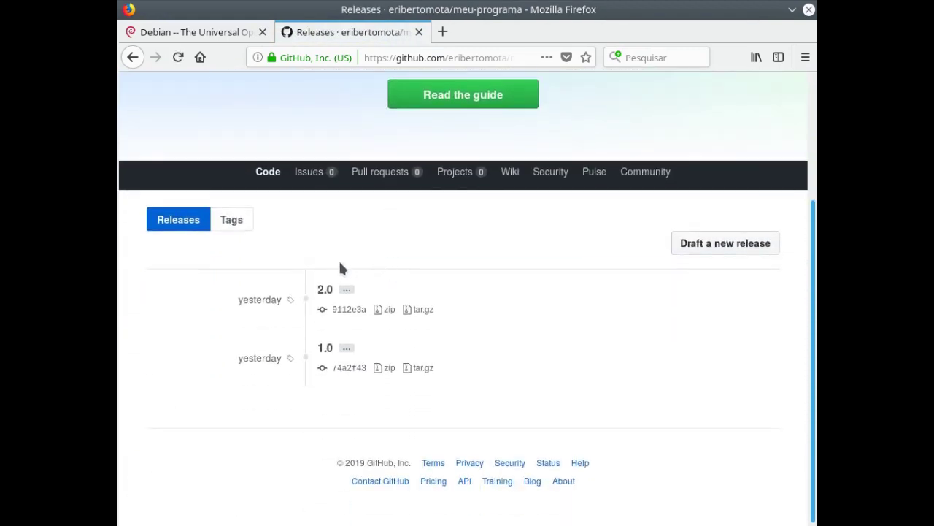
click(325, 351)
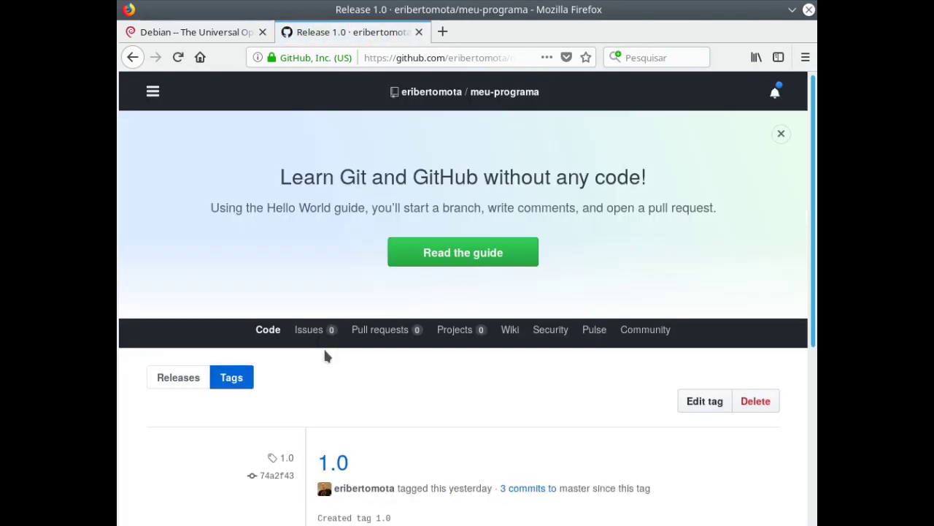
scroll(325, 356, down, 4)
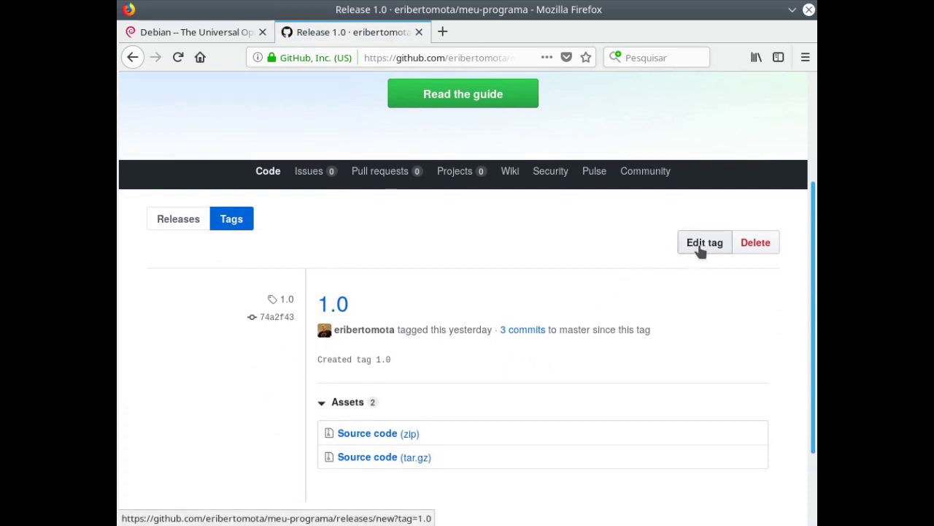
click(699, 248)
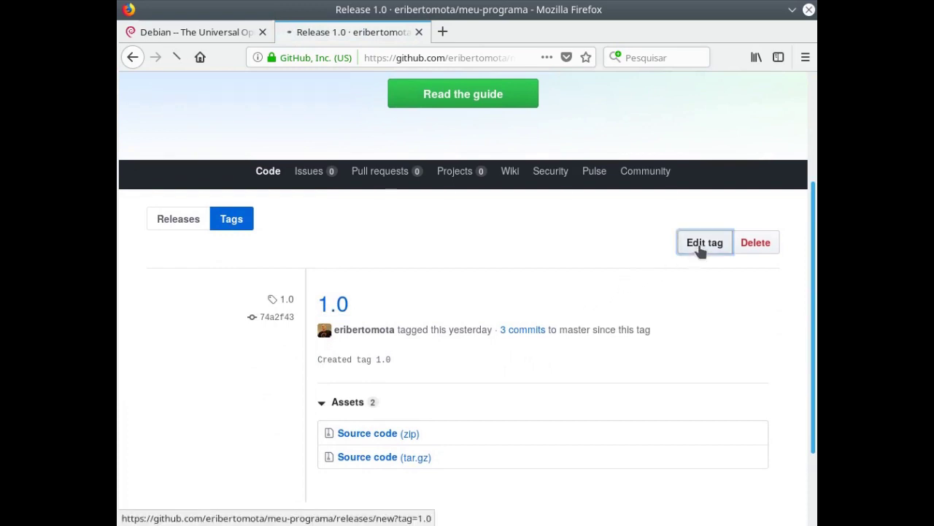
scroll(515, 313, down, 7)
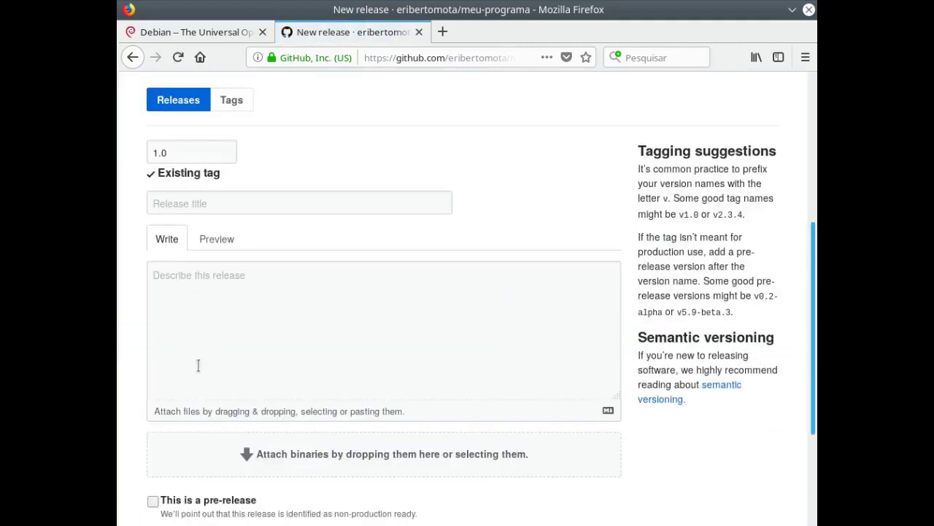
scroll(197, 365, down, 4)
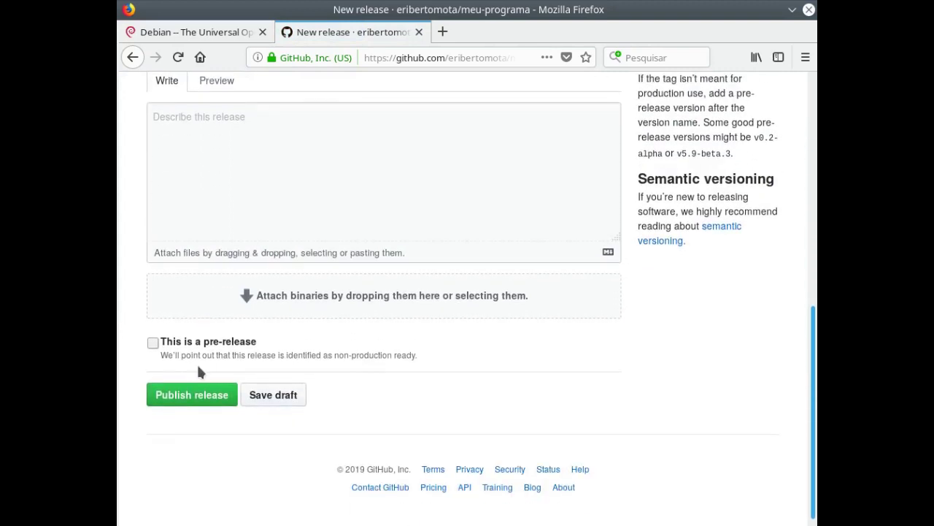
scroll(202, 406, up, 5)
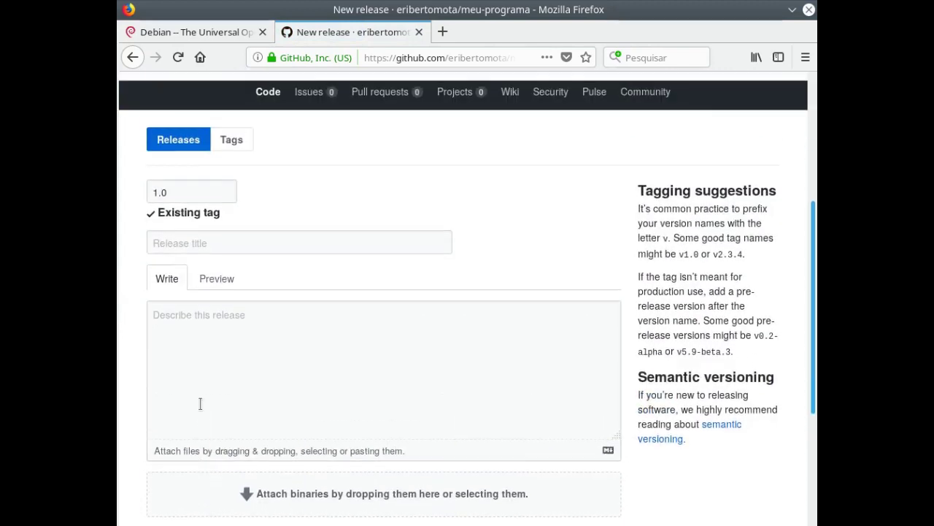
click(133, 58)
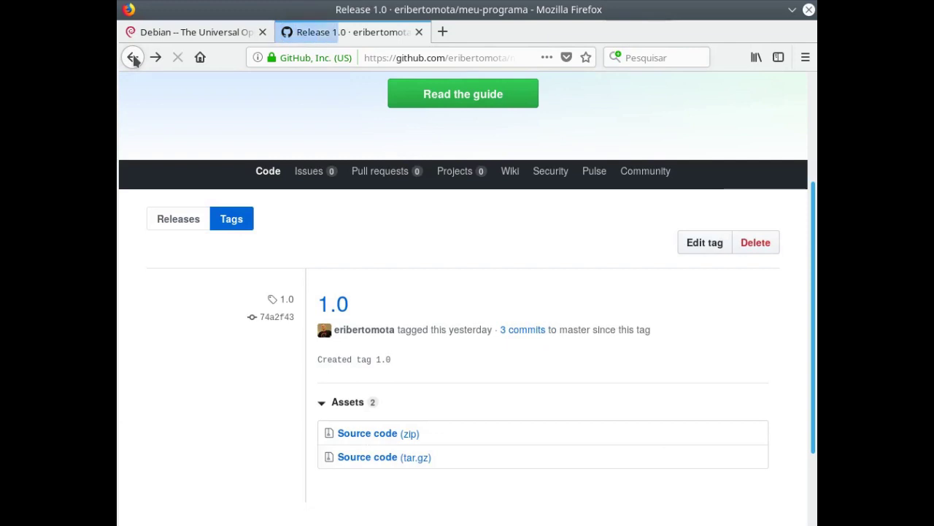
scroll(451, 247, down, 2)
scroll(451, 247, down, 1)
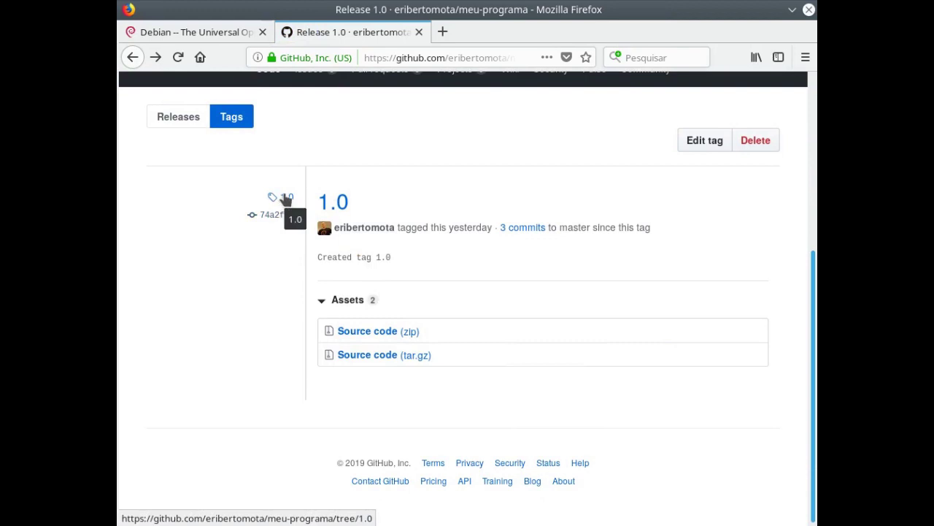
Step: Inspect commit 74a2f43's hello.sh diff adding C=3, then return to release 1.0 and browse its files
click(286, 219)
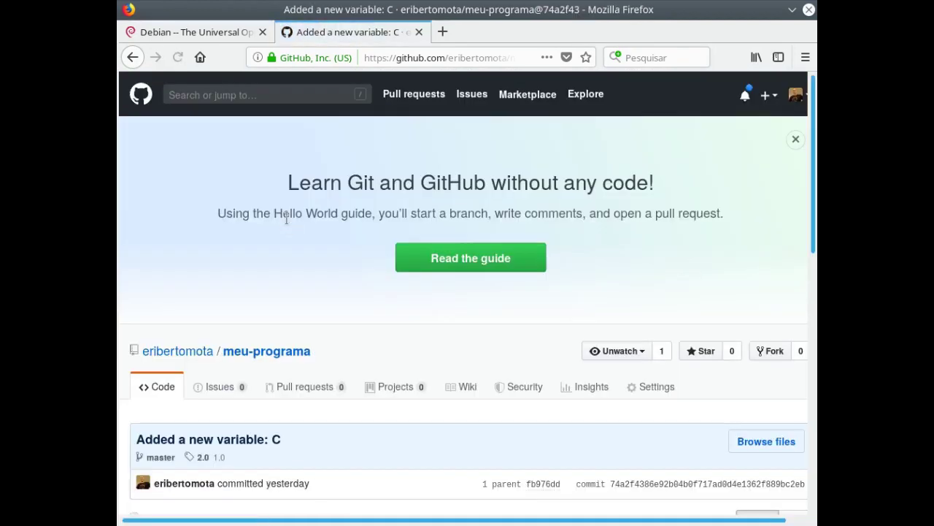
scroll(286, 217, down, 5)
scroll(286, 217, down, 3)
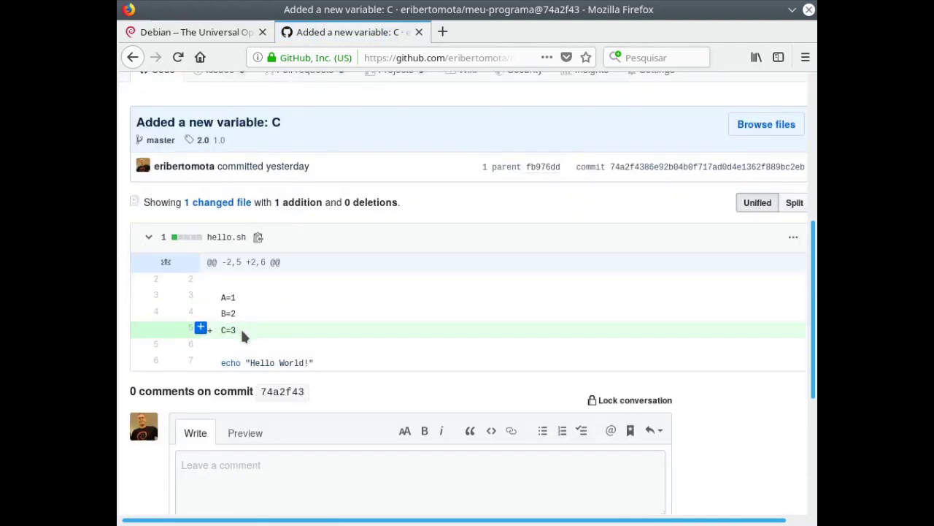
scroll(242, 334, up, 2)
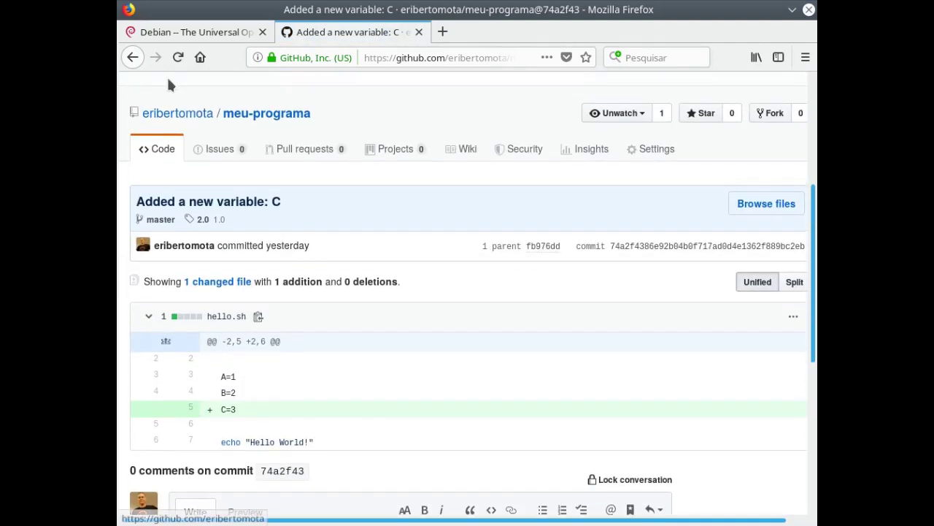
click(132, 58)
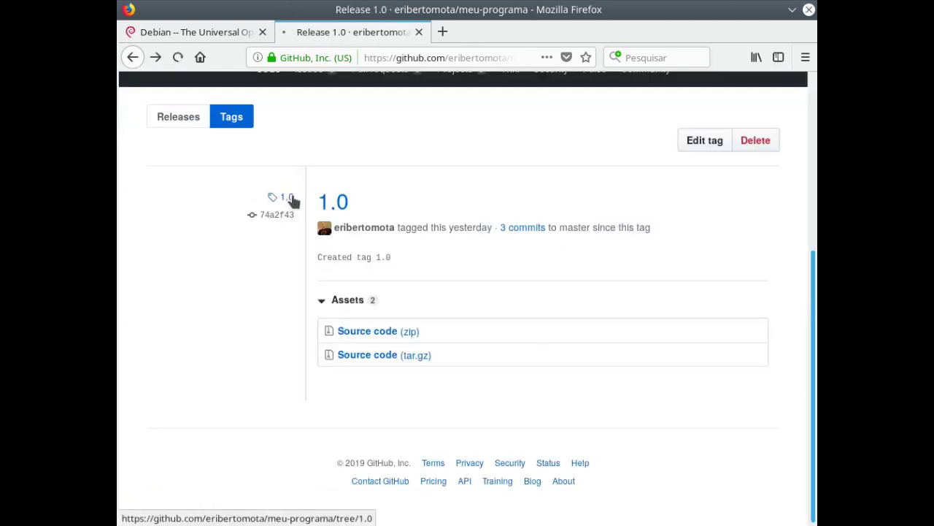
click(290, 198)
Step: Switch the meu-programa file view from tag 1.0 to tag 2.0 using the Tags list
scroll(292, 196, down, 4)
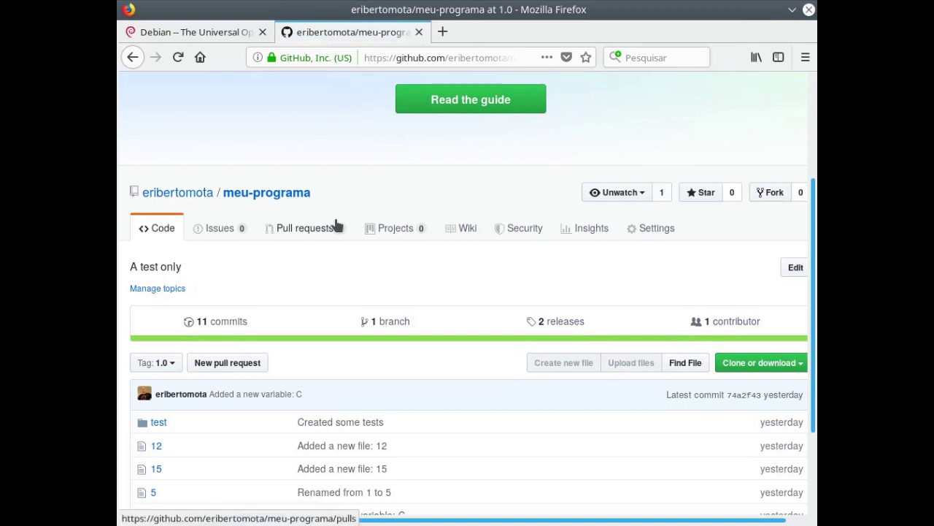
scroll(337, 223, down, 3)
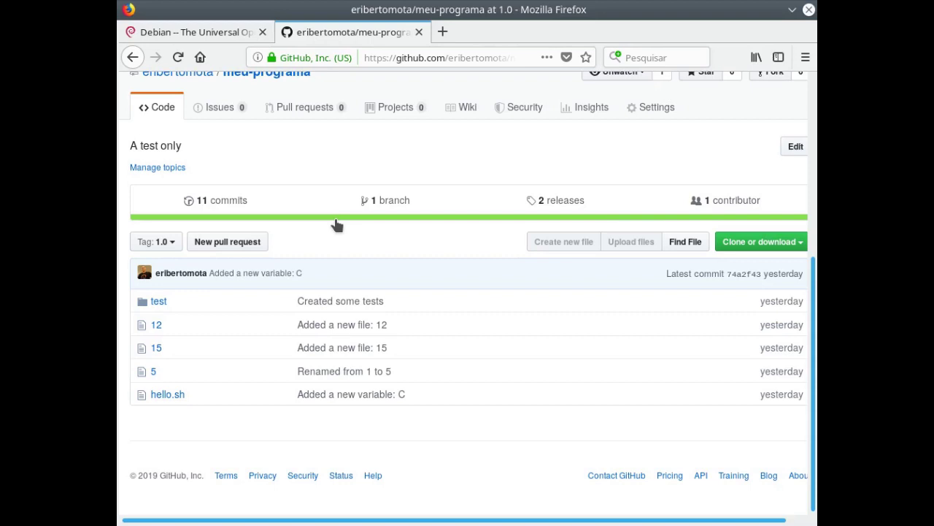
click(174, 245)
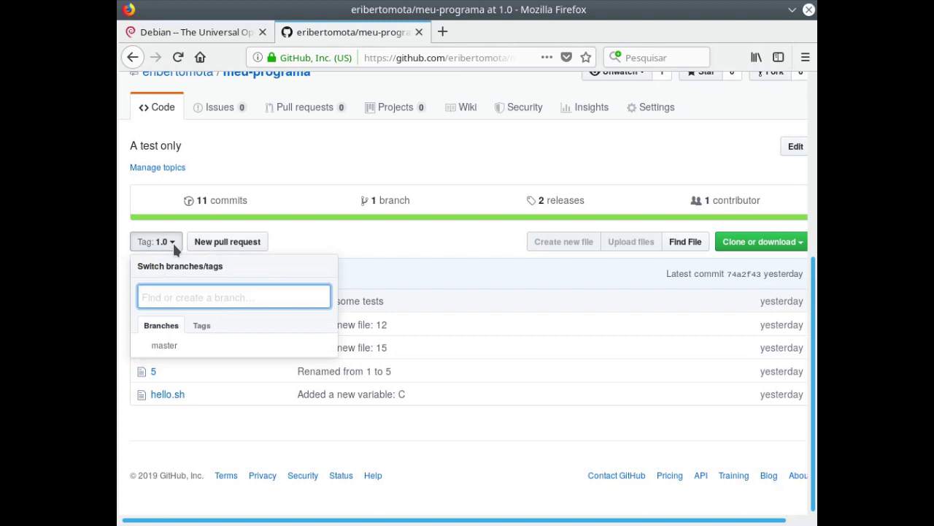
click(202, 325)
click(162, 343)
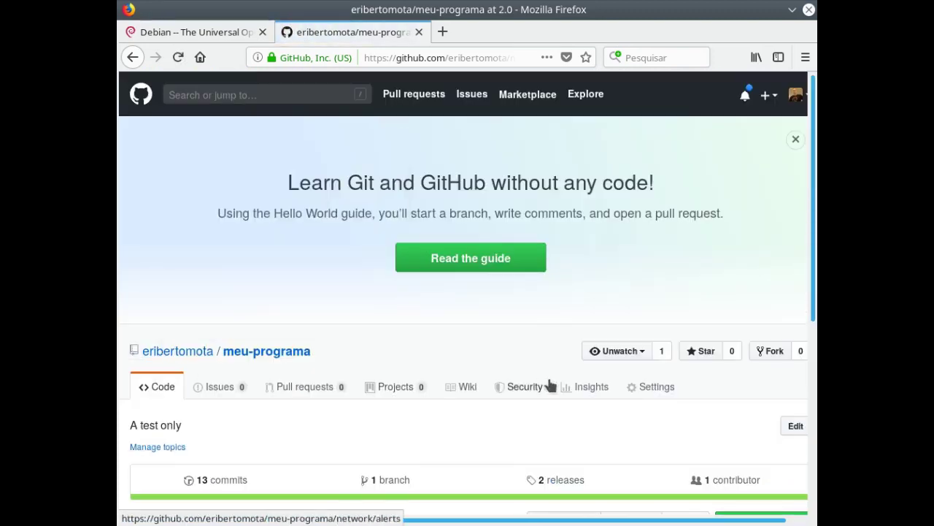
scroll(548, 385, down, 3)
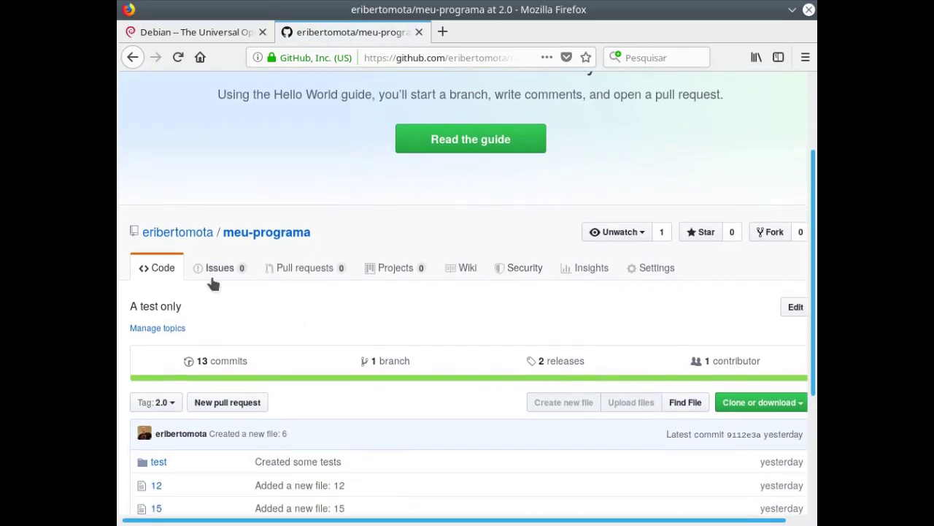
Step: Return to the master view and open the Branches page showing master as the default branch
click(260, 235)
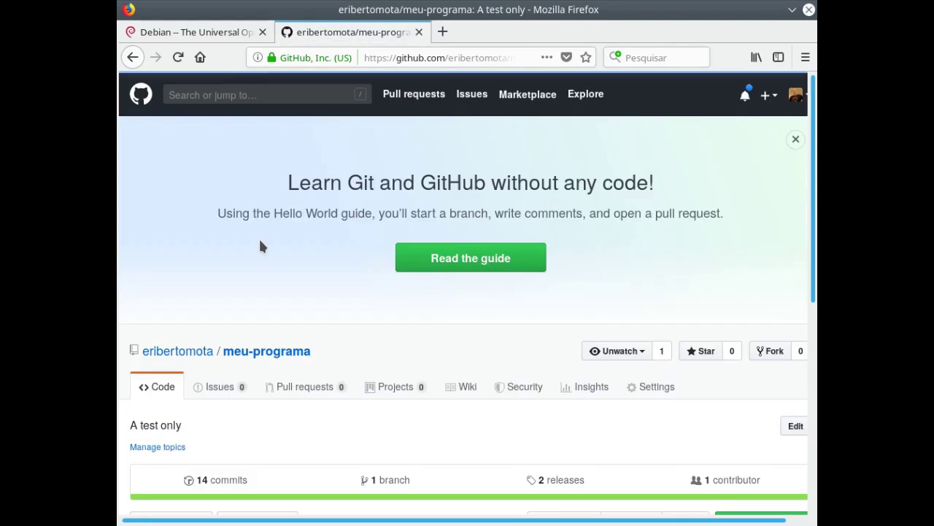
scroll(260, 238, down, 3)
scroll(261, 246, down, 2)
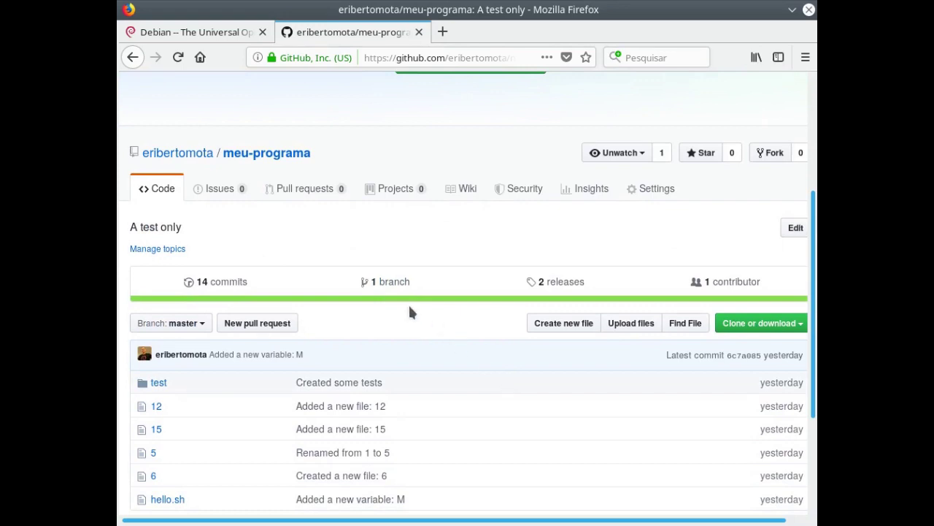
click(394, 284)
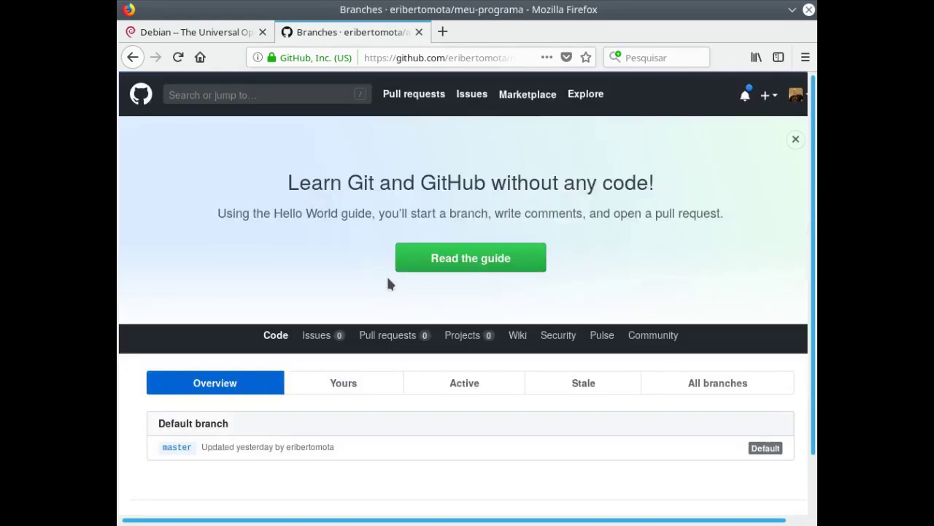
scroll(389, 283, down, 2)
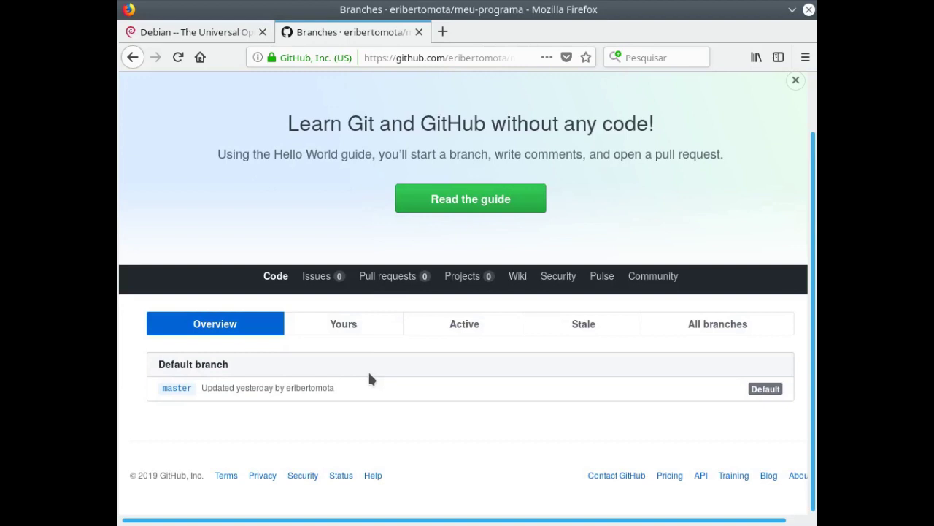
scroll(369, 374, up, 2)
scroll(370, 374, down, 2)
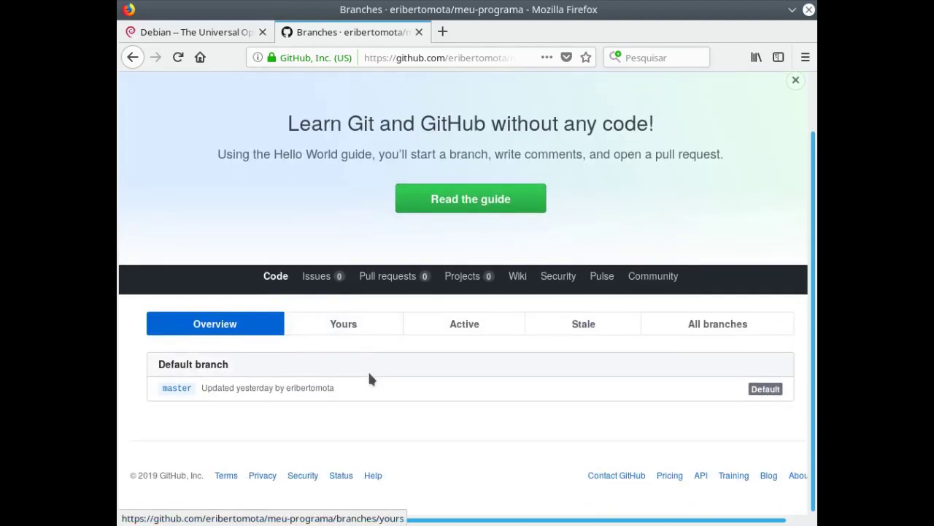
scroll(304, 171, up, 2)
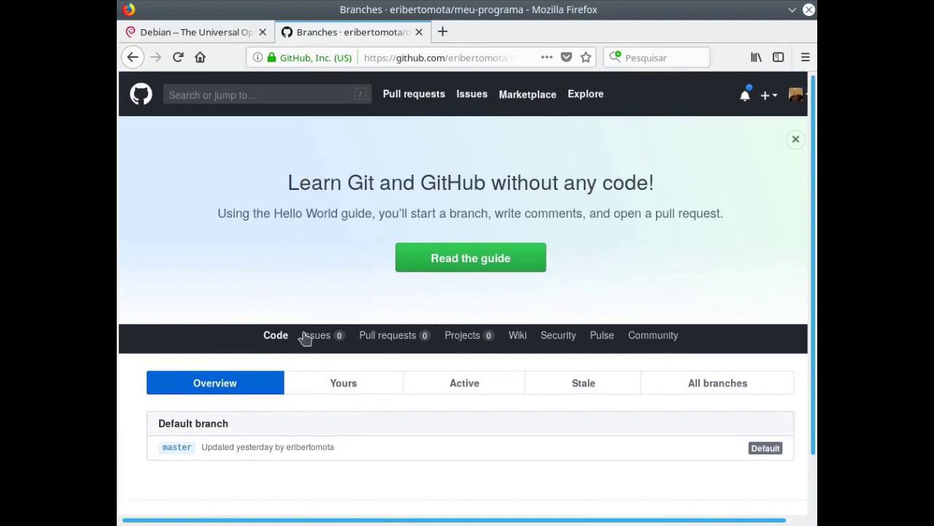
Step: Go from the code view to the Issues page with 0 issues and start a new issue
click(272, 336)
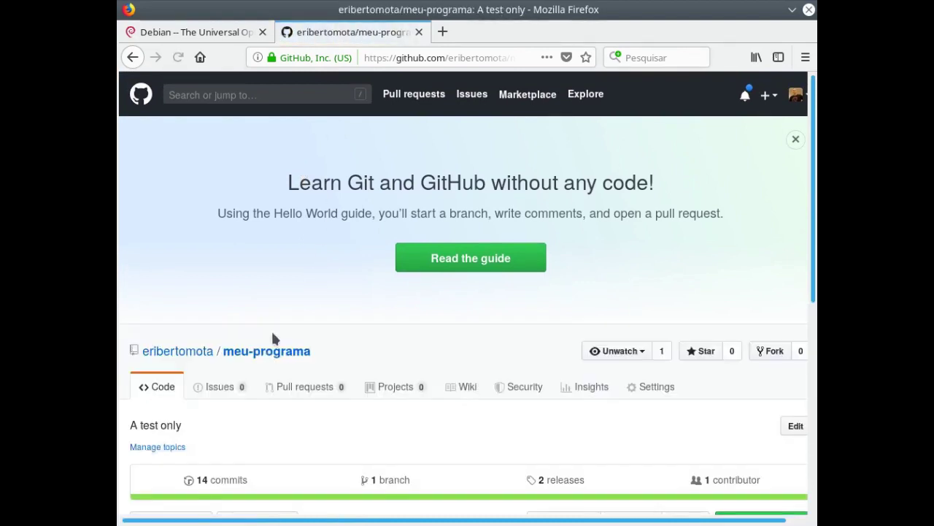
scroll(271, 330, down, 2)
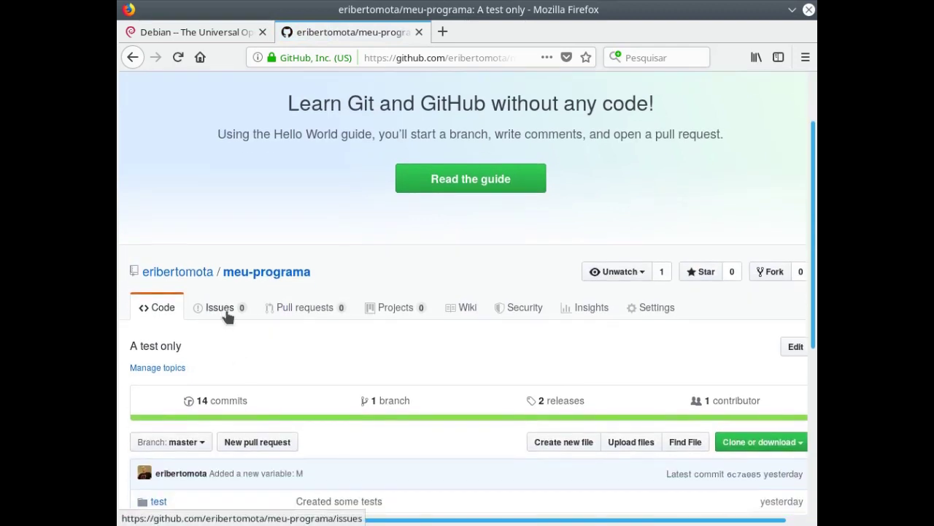
click(226, 312)
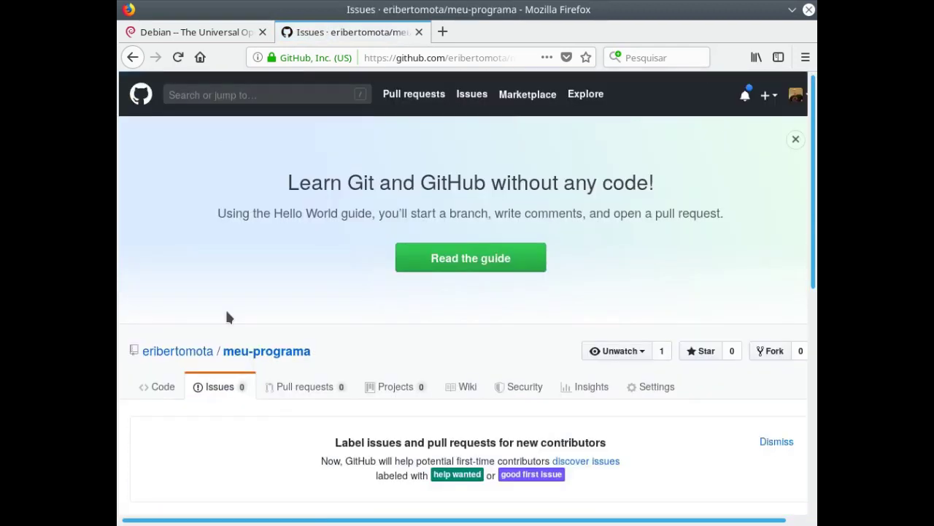
scroll(227, 316, down, 3)
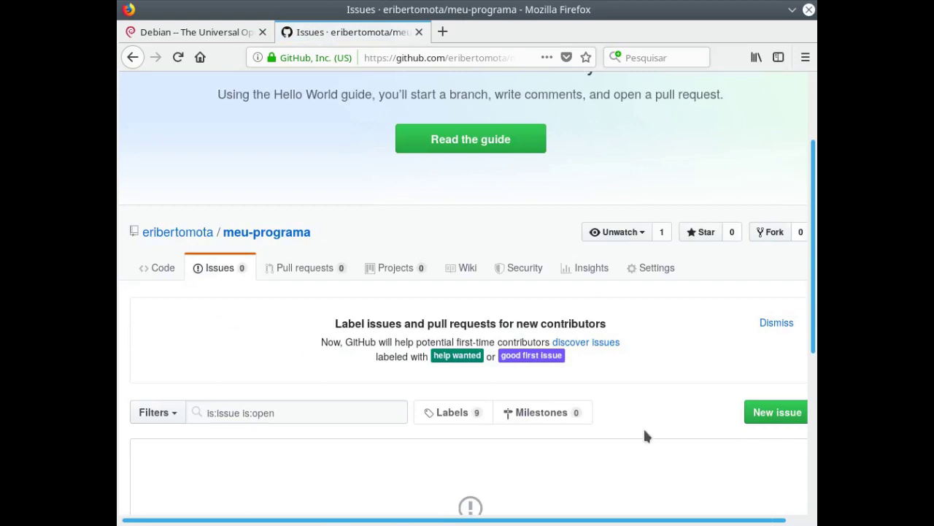
click(777, 413)
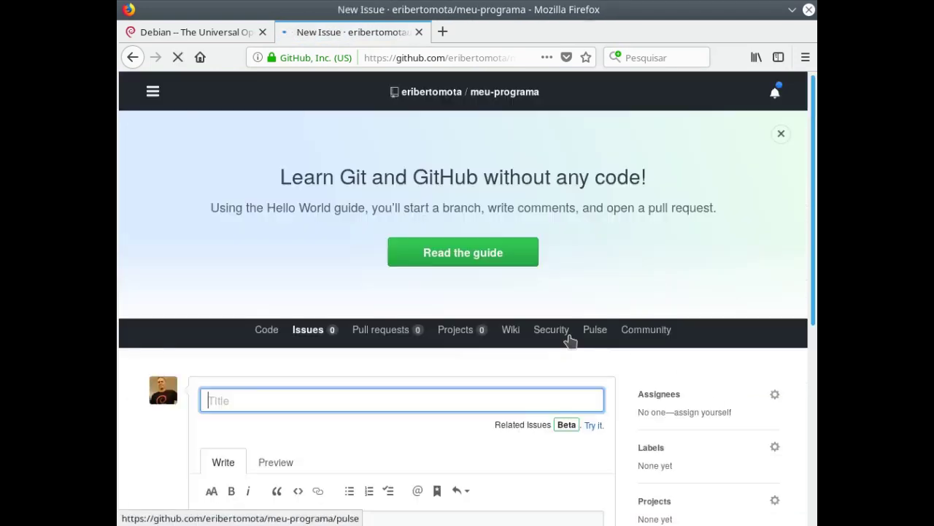
Step: Enter the issue title 'Please, add Y variable', correcting the typo
scroll(562, 336, down, 5)
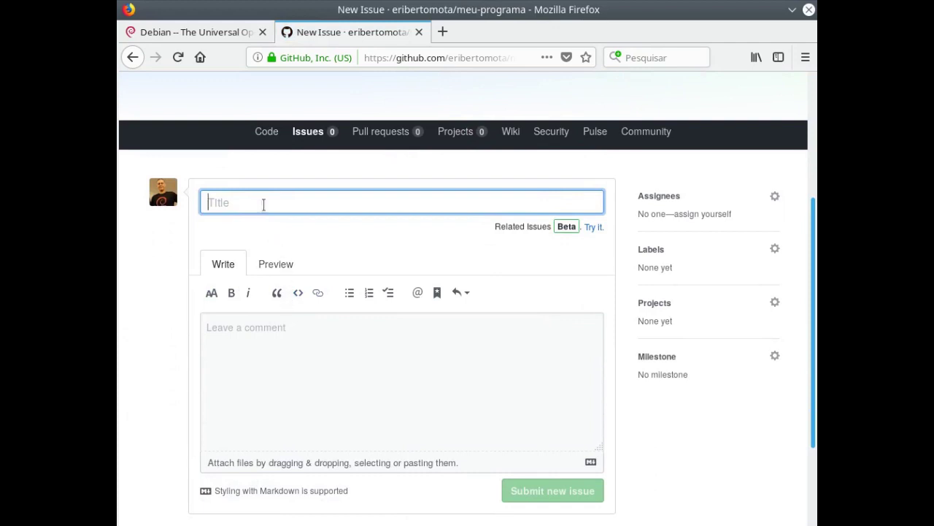
text(Please )
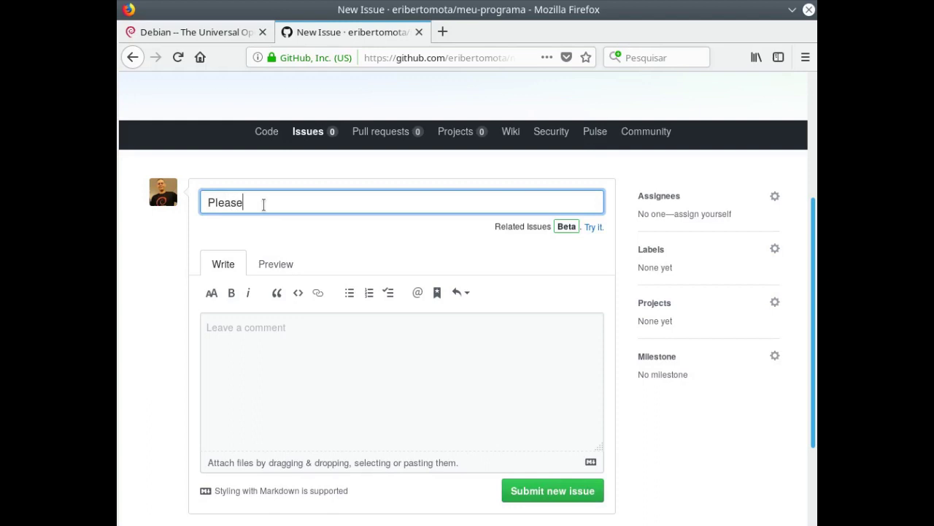
text(, add Y variabe)
key(BackSpace)
text(le)
Step: Write the description 'In hello.sh is needed a Y variable to...', preview it, and submit the issue
click(324, 361)
text(In )
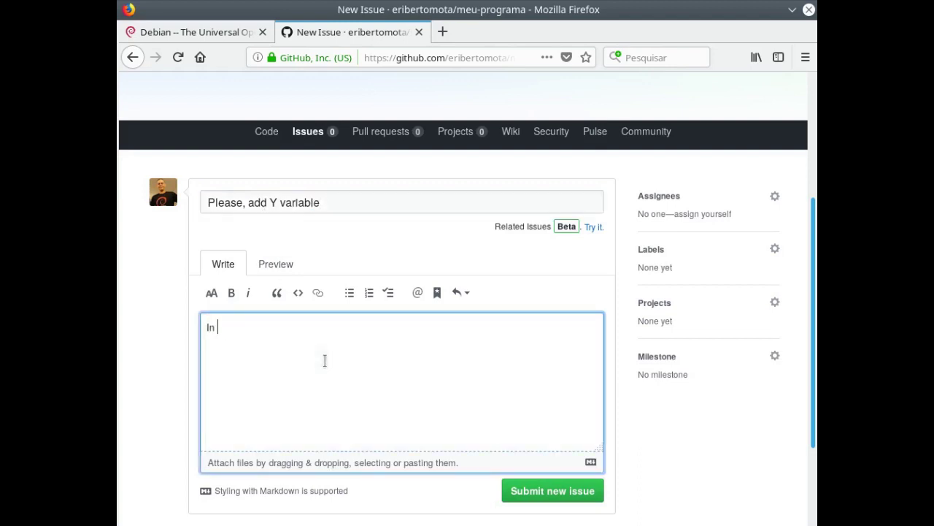
text(hello.sh is needed a )
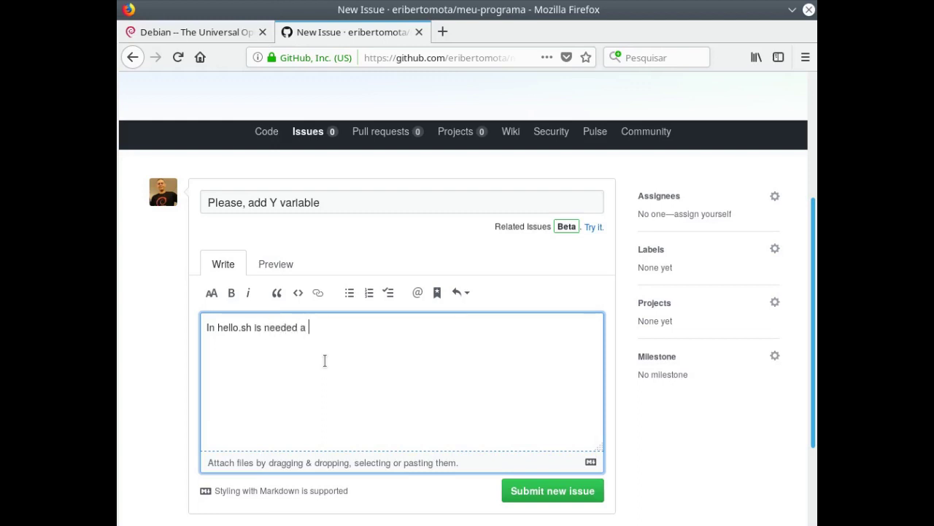
text(Y variable to...)
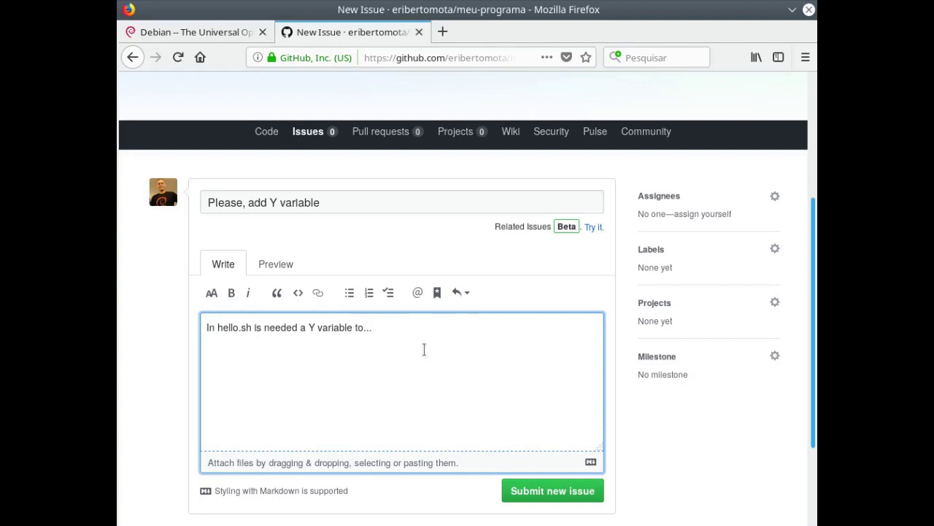
scroll(423, 349, down, 1)
scroll(425, 350, down, 1)
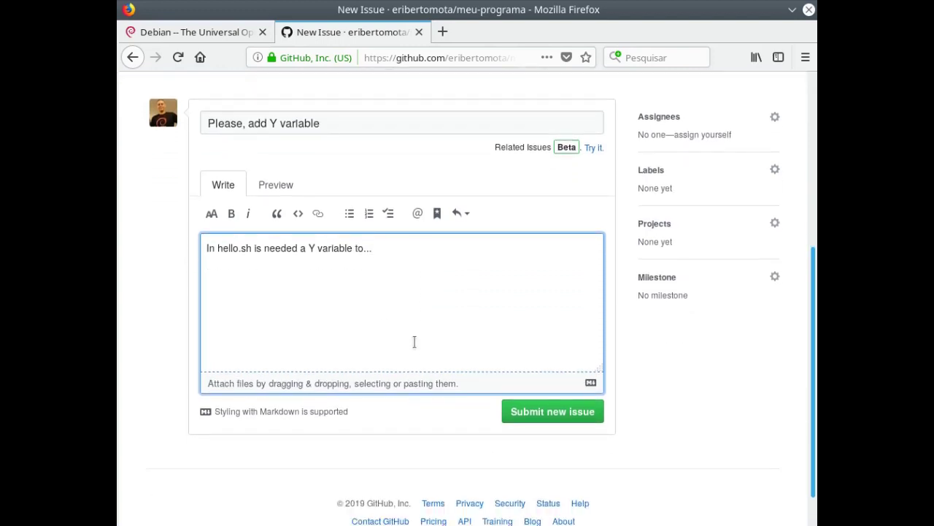
click(275, 185)
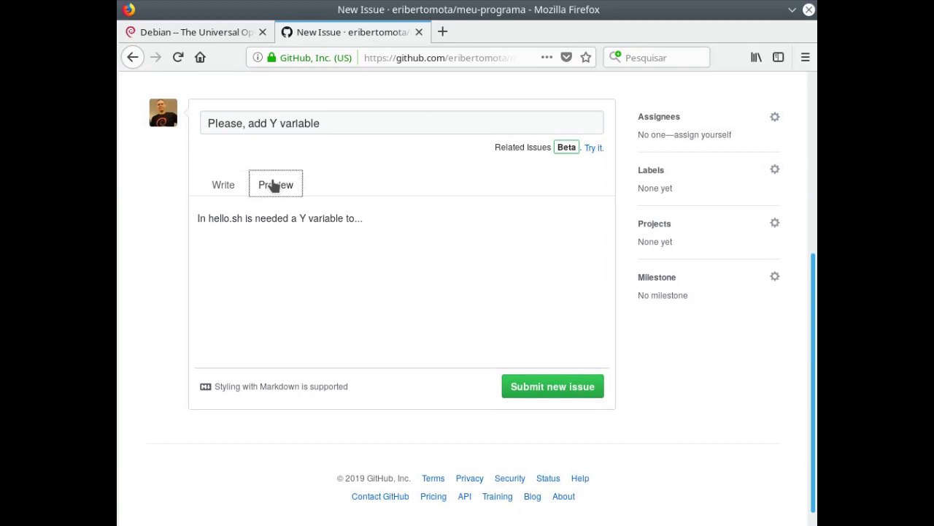
click(238, 183)
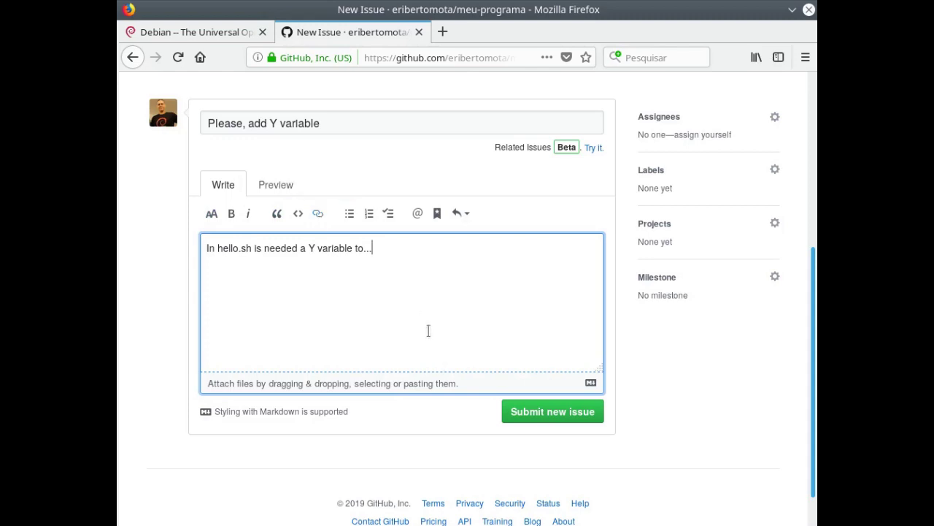
click(573, 410)
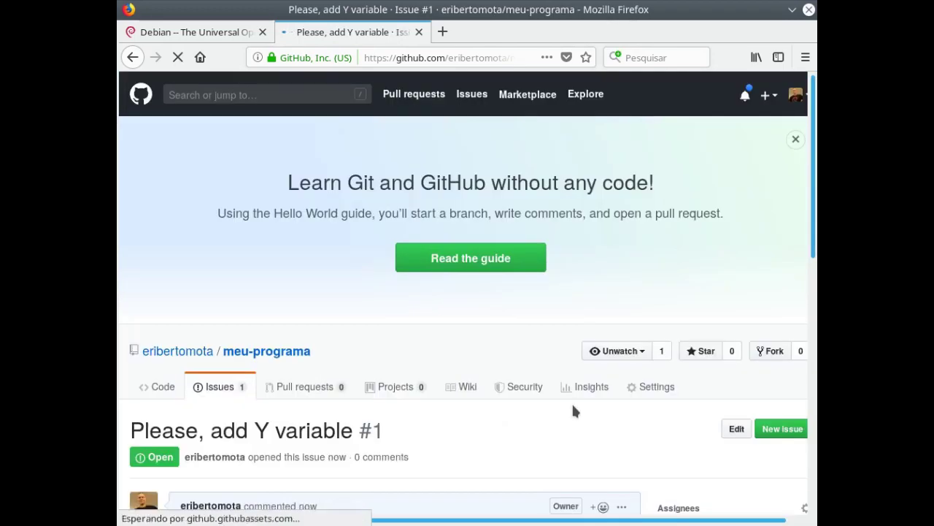
Step: Open issue #1 'Please, add Y variable' from the repository's issues list
scroll(571, 409, down, 5)
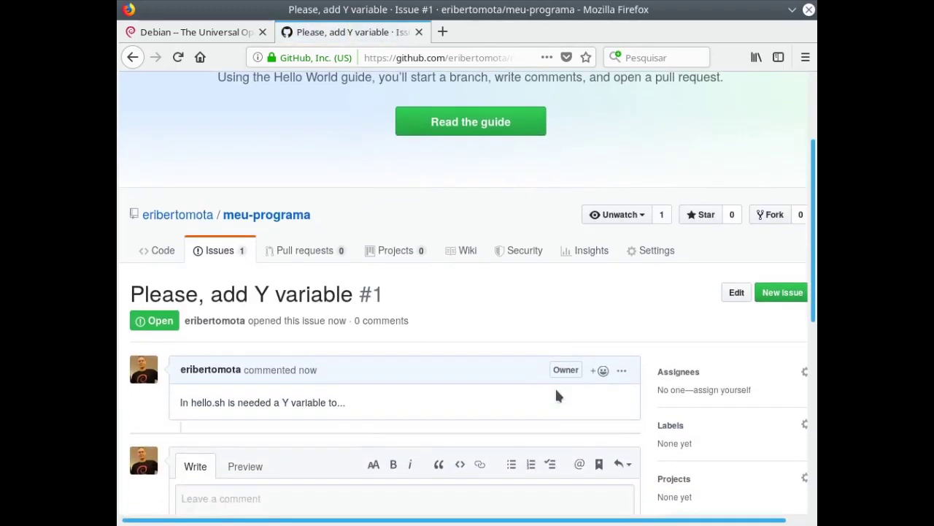
click(221, 187)
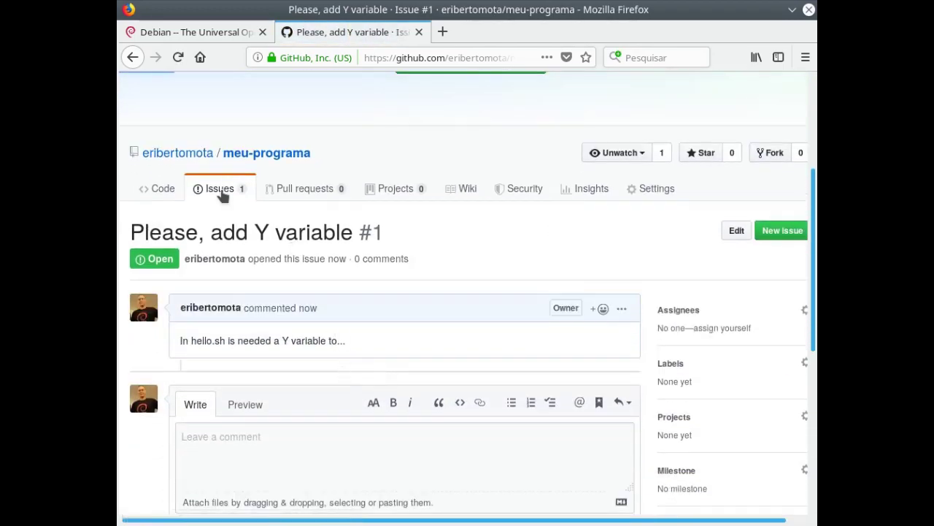
scroll(346, 211, down, 8)
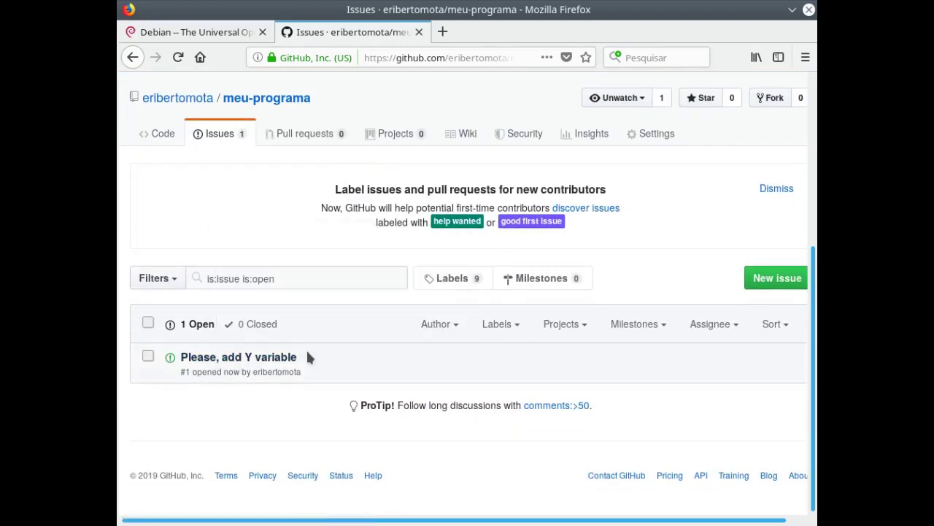
click(290, 362)
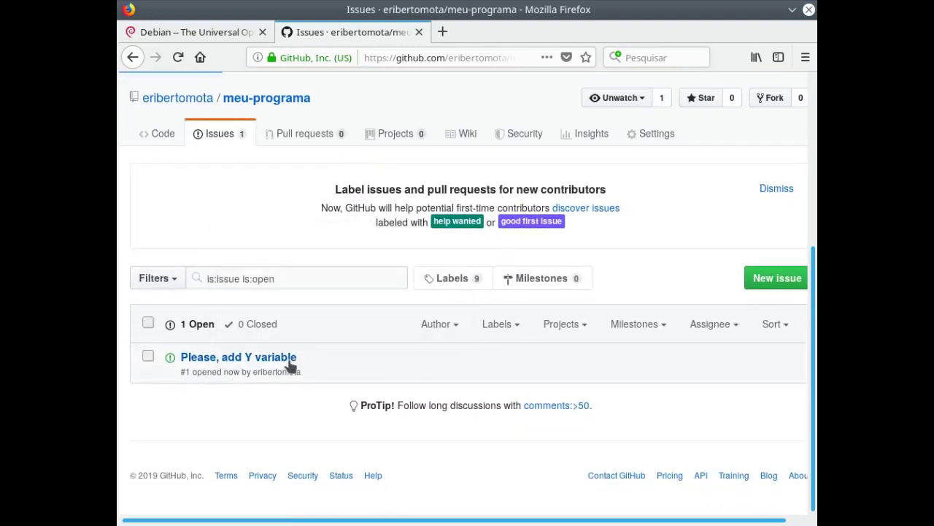
scroll(289, 365, down, 5)
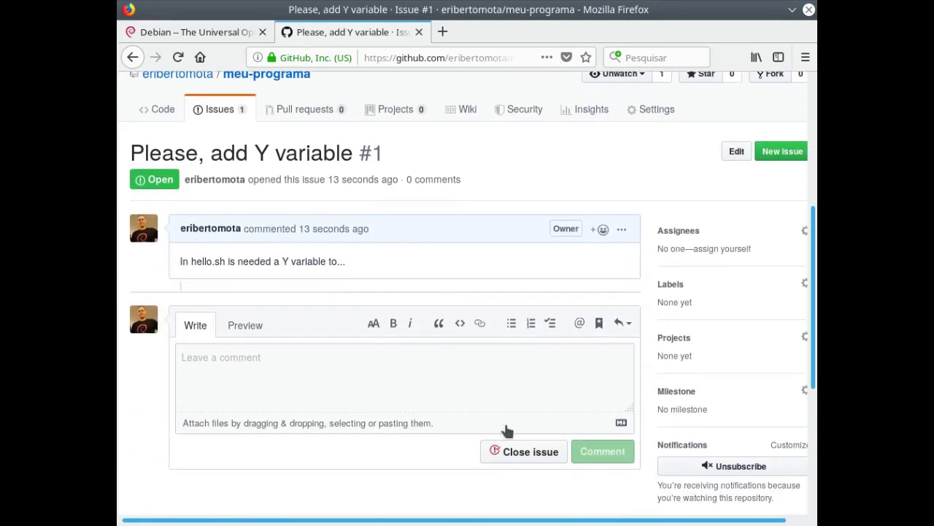
Step: Comment 'It is not a problem. Closing.' on issue #1, fixing the typo, and close it
click(341, 372)
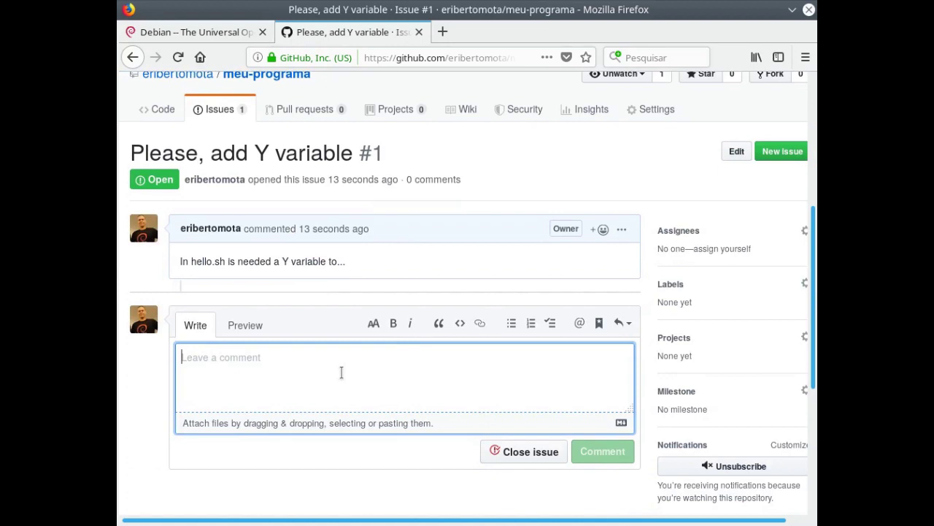
text(It is not a plroblem.)
key(BackSpace)
key(Left)
key(Left)
key(Left)
key(Left)
key(Left)
key(Left)
key(Left)
key(BackSpace)
key(End)
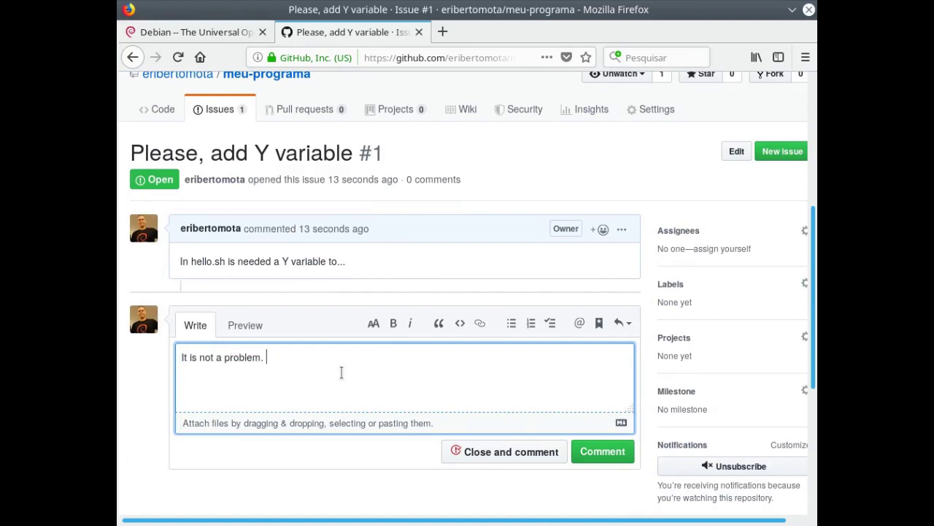
text(Closing.)
click(544, 452)
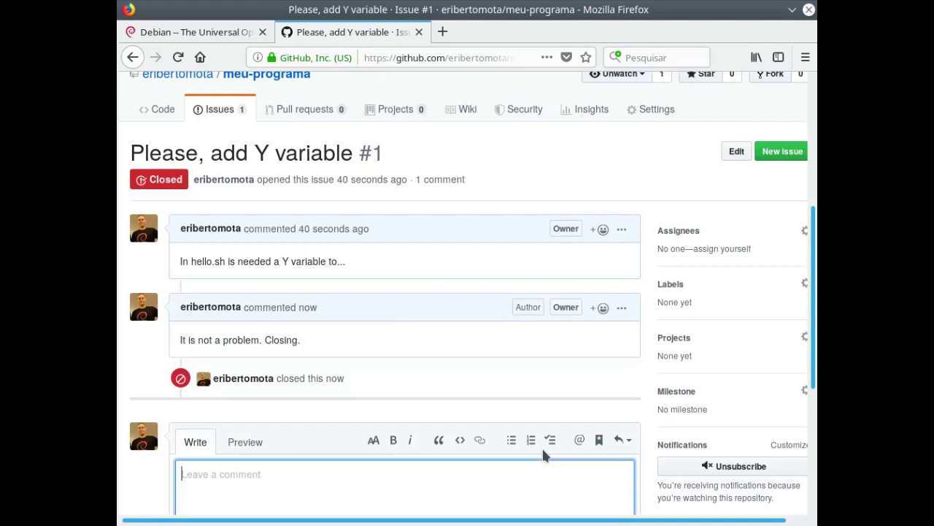
Step: Show the 1 closed issue, 'Please, add Y variable', from the Issues list
click(211, 104)
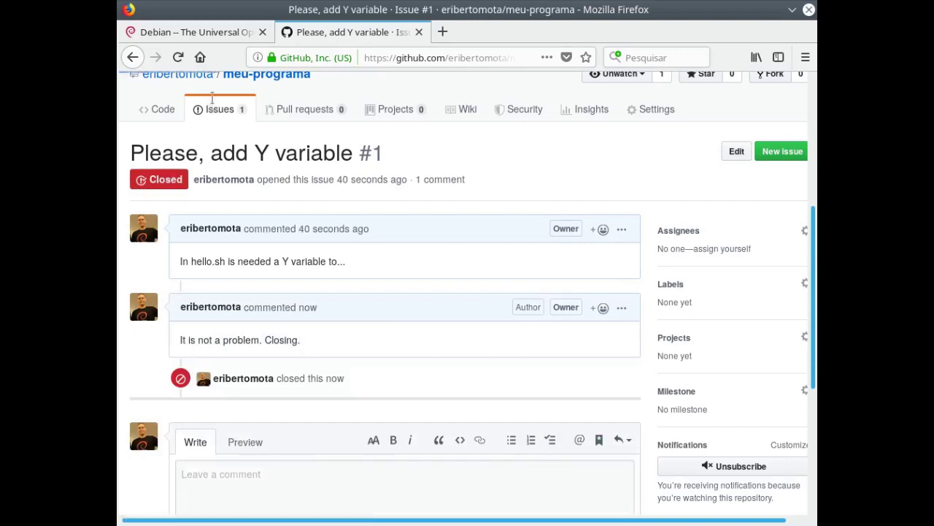
scroll(208, 189, down, 4)
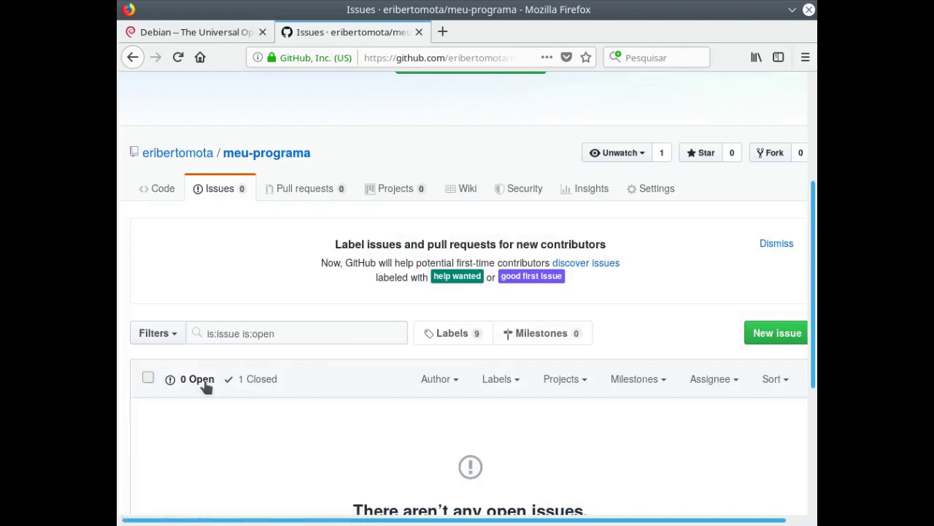
scroll(299, 420, down, 2)
click(271, 222)
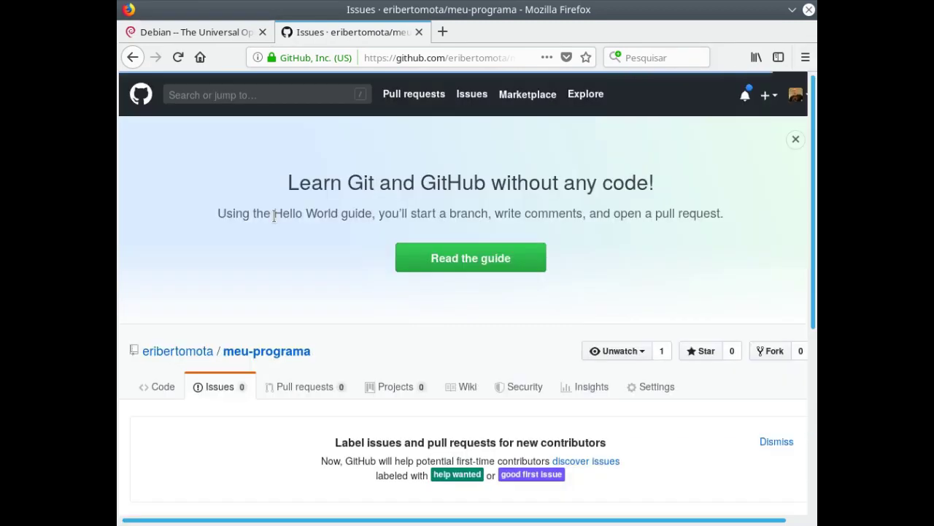
scroll(273, 215, down, 3)
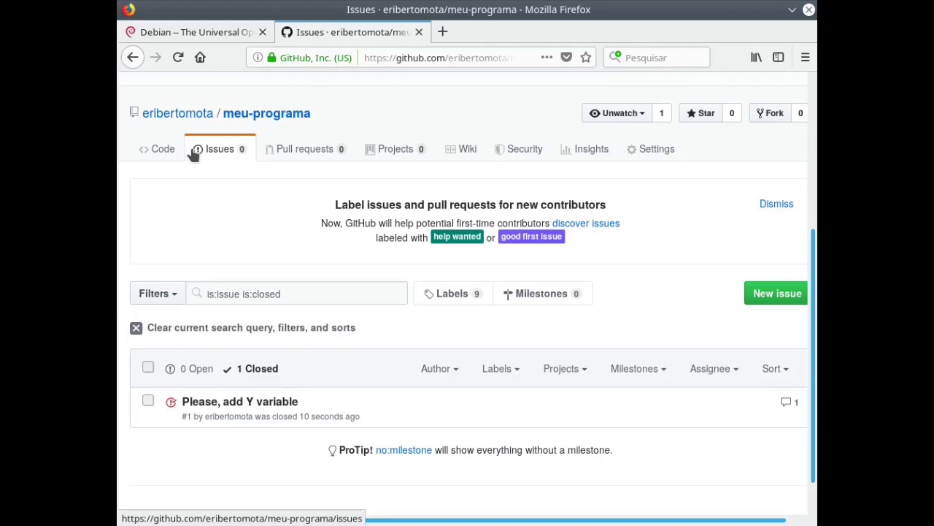
Step: Go to the repository's code view and begin creating a new file
click(156, 150)
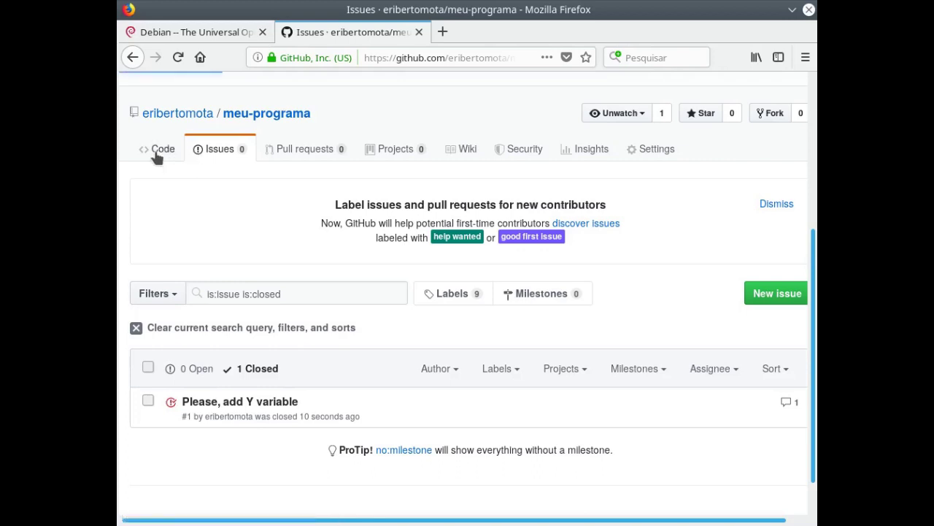
scroll(449, 207, down, 5)
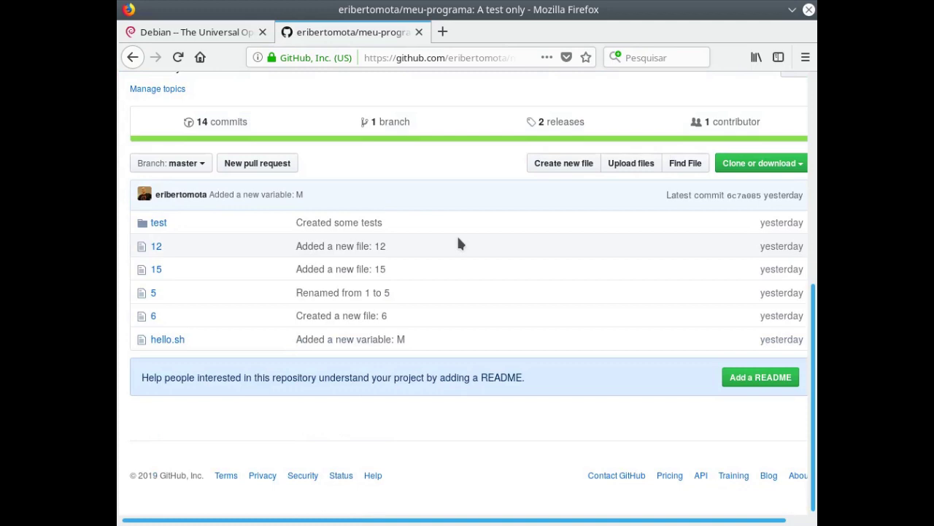
click(581, 166)
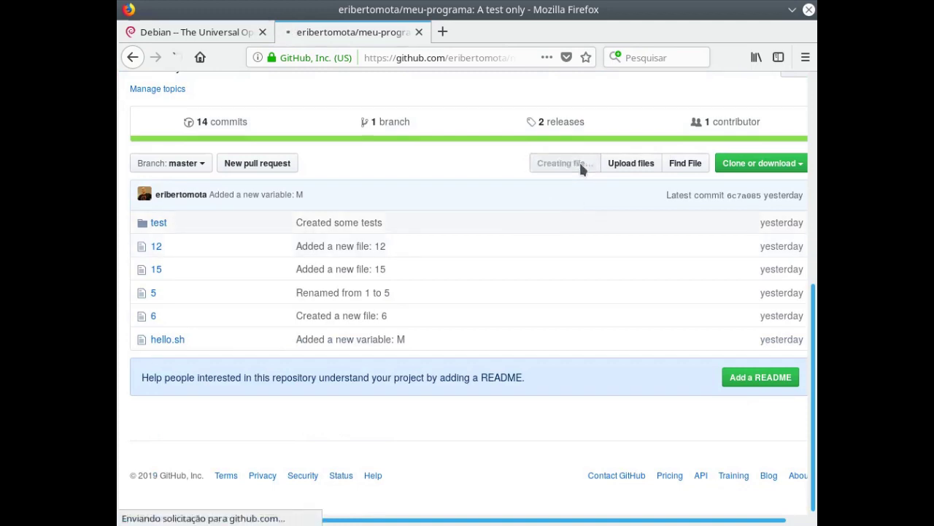
scroll(530, 241, down, 4)
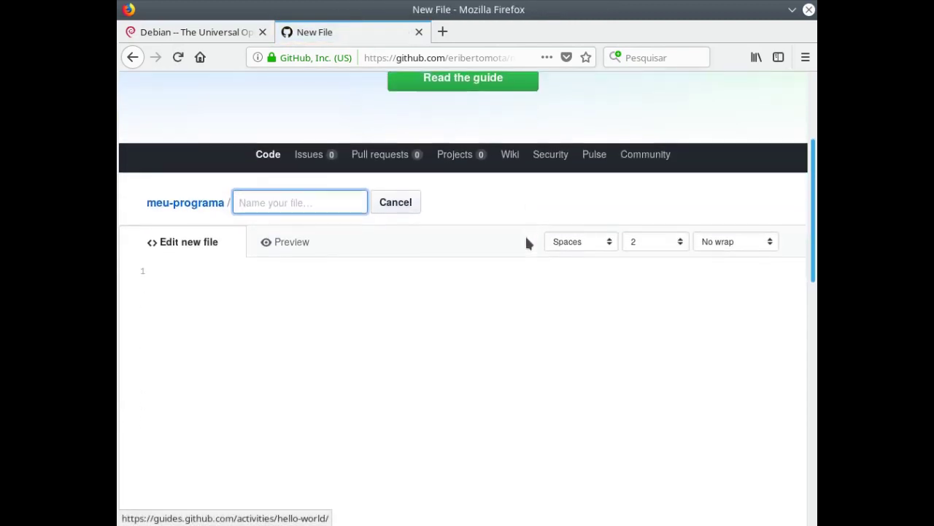
scroll(527, 243, down, 1)
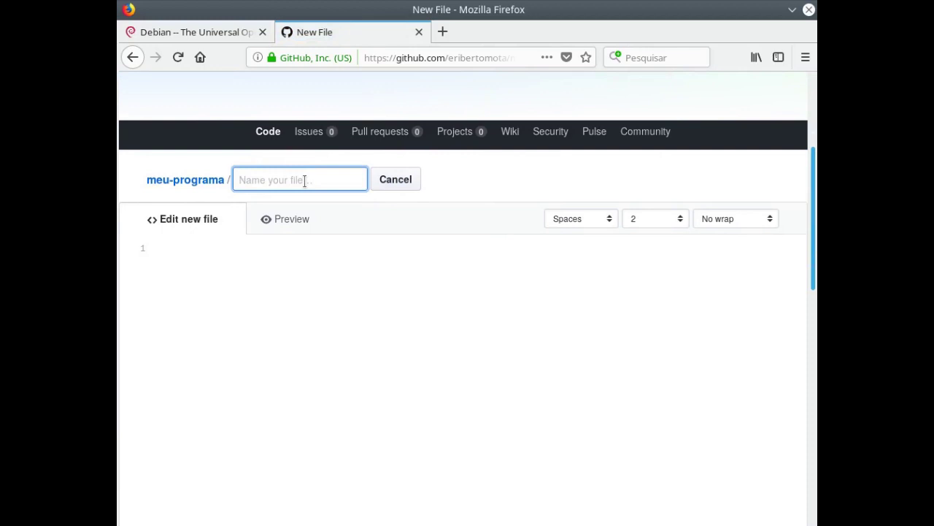
Step: Name the file file-40, enter 'Test' plus a new line, and check the preview
text(file-40)
click(242, 314)
text(Test)
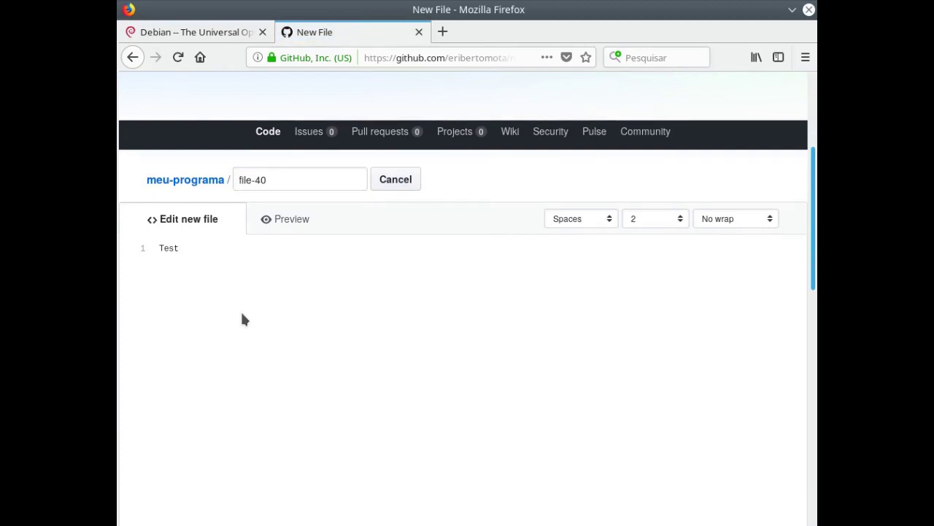
click(278, 219)
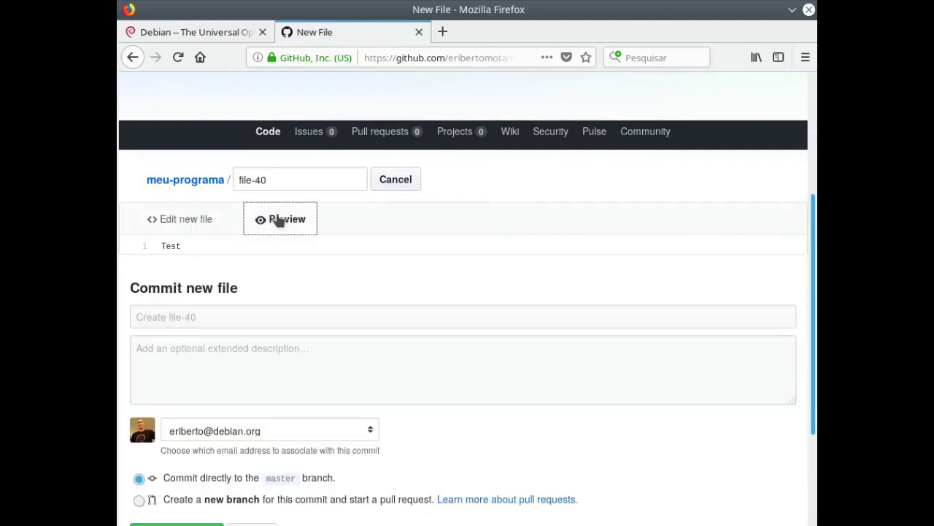
click(176, 217)
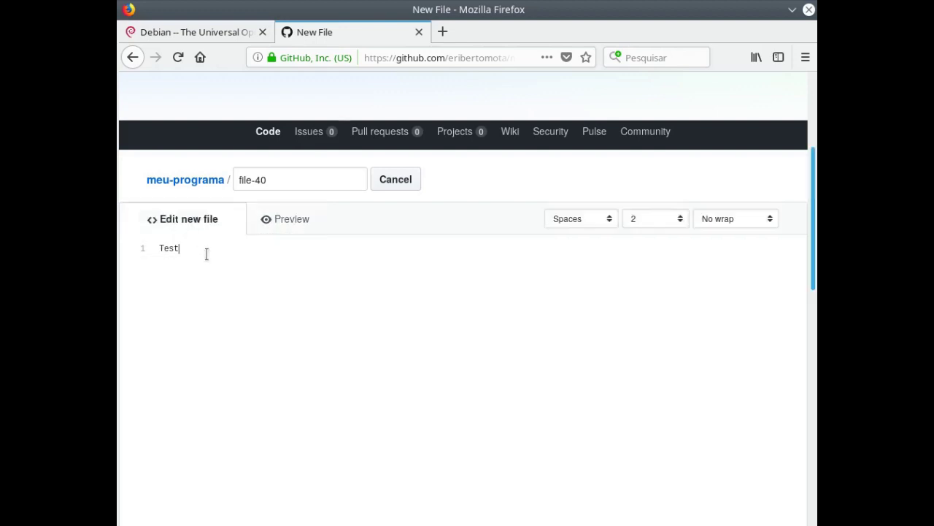
scroll(206, 254, down, 1)
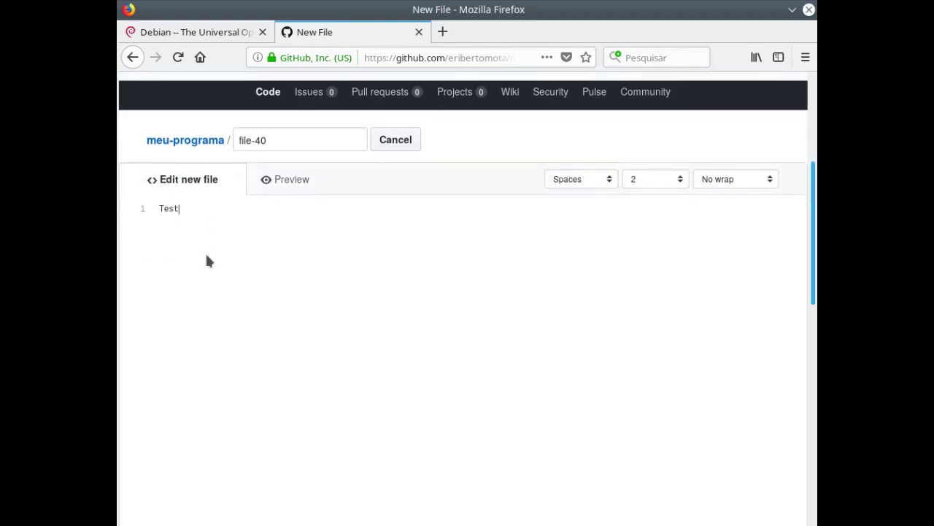
key(Return)
scroll(206, 261, down, 5)
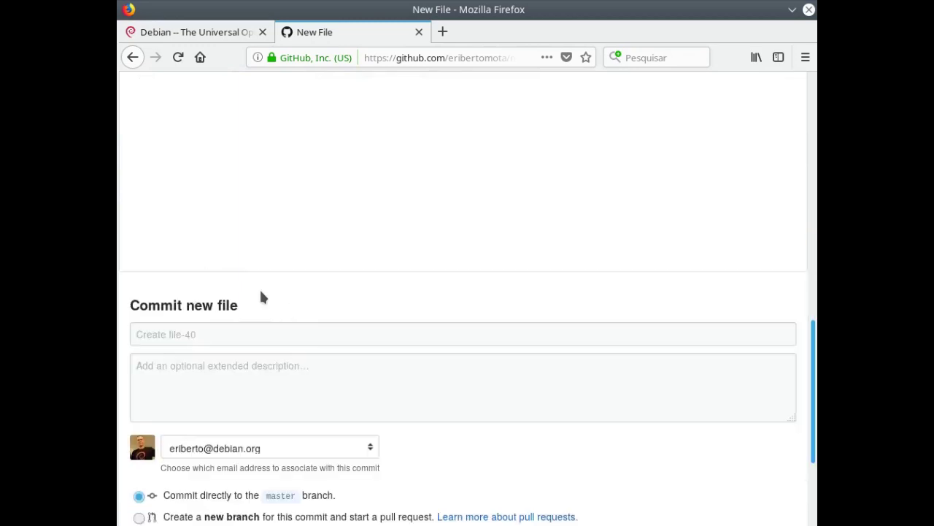
Step: Commit file-40 directly to the master branch as 'Create file-40', then check the repository page
scroll(255, 292, down, 3)
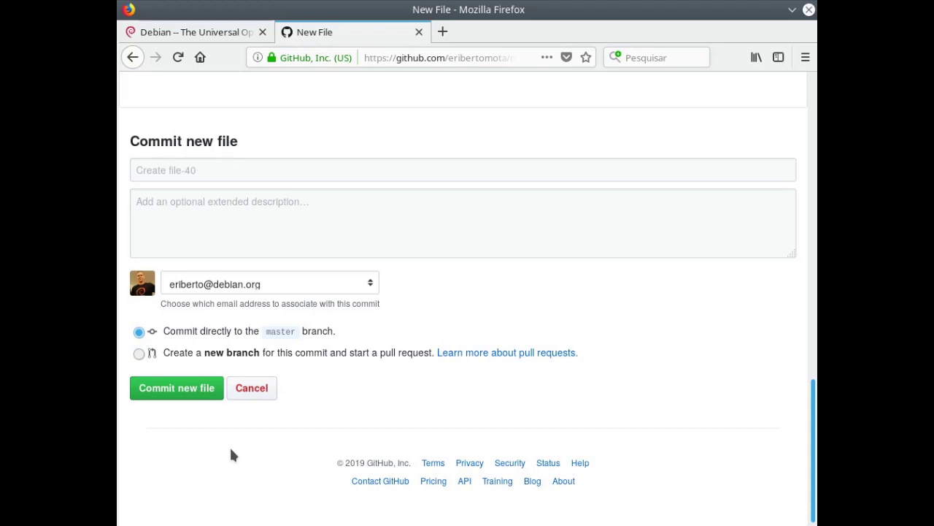
click(185, 389)
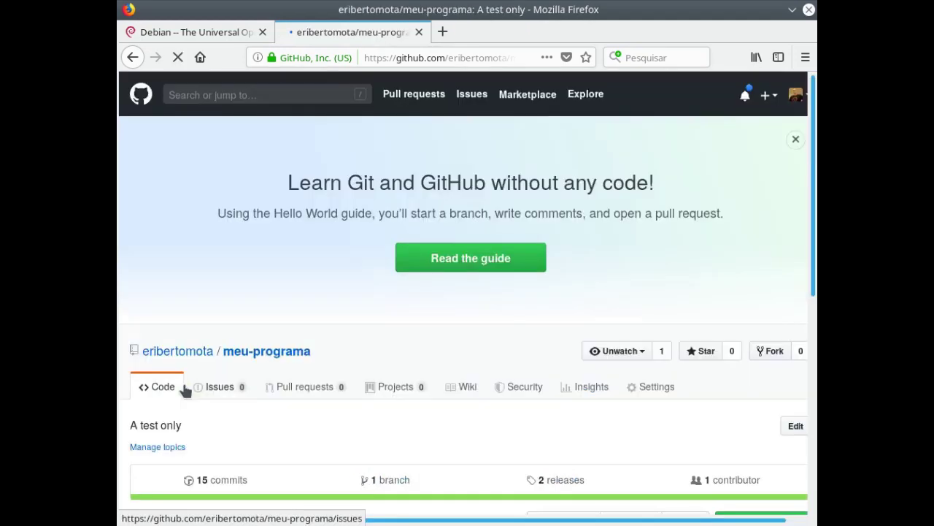
scroll(185, 392, down, 5)
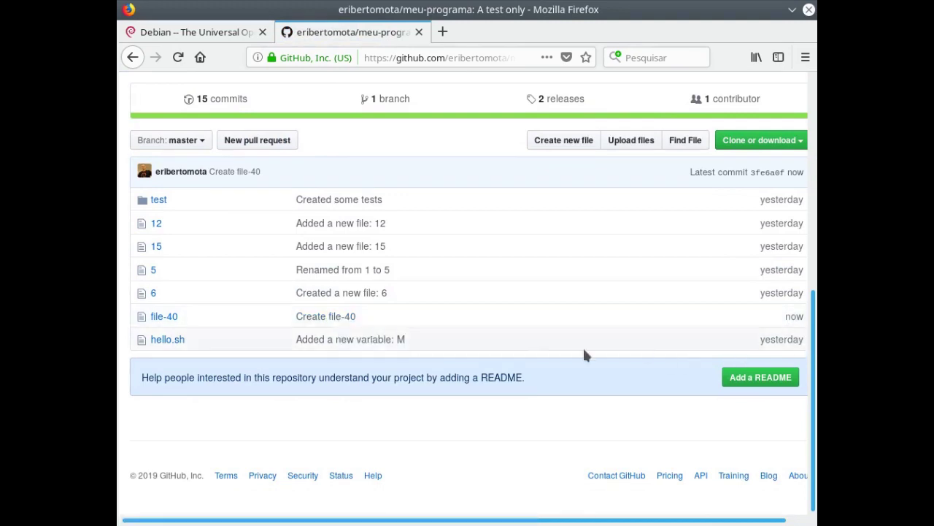
scroll(517, 350, up, 4)
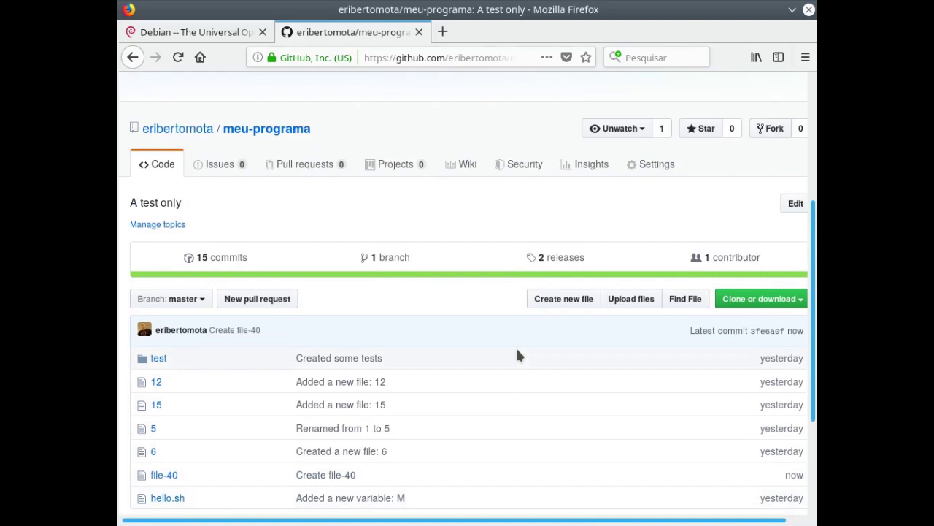
scroll(495, 305, up, 2)
scroll(495, 305, up, 1)
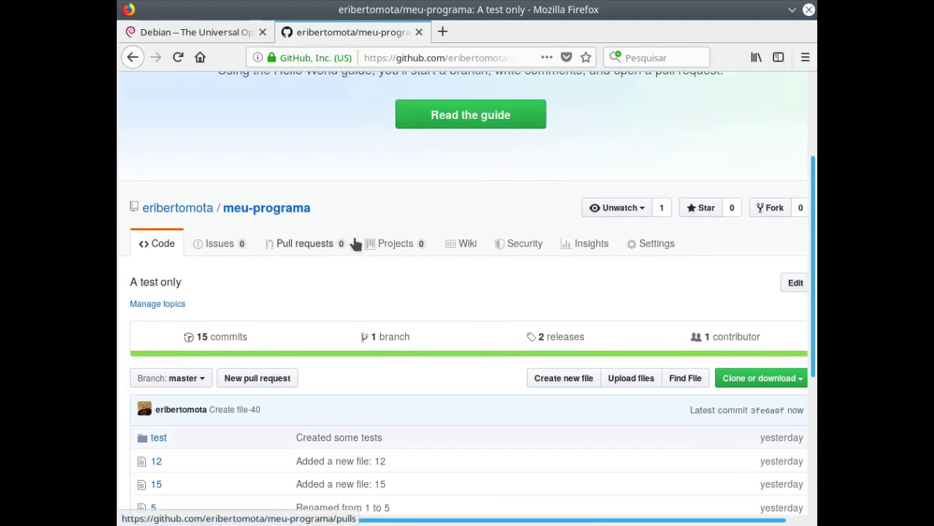
scroll(354, 243, down, 4)
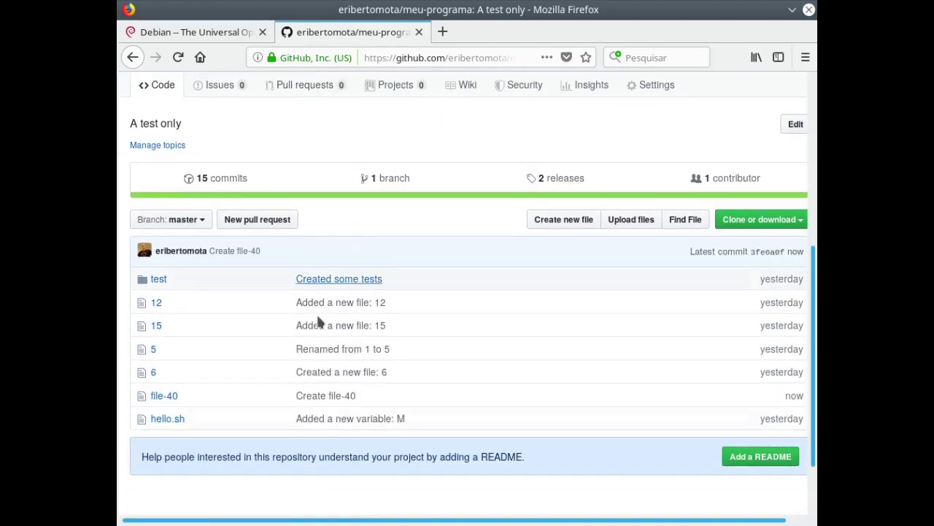
Step: Open hello.sh in the repository and view it as raw text
click(171, 423)
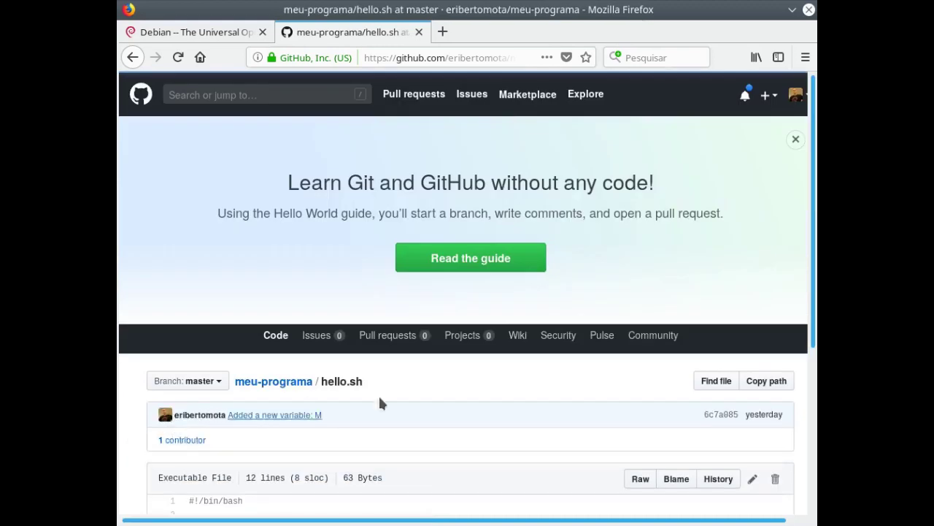
scroll(441, 382, down, 6)
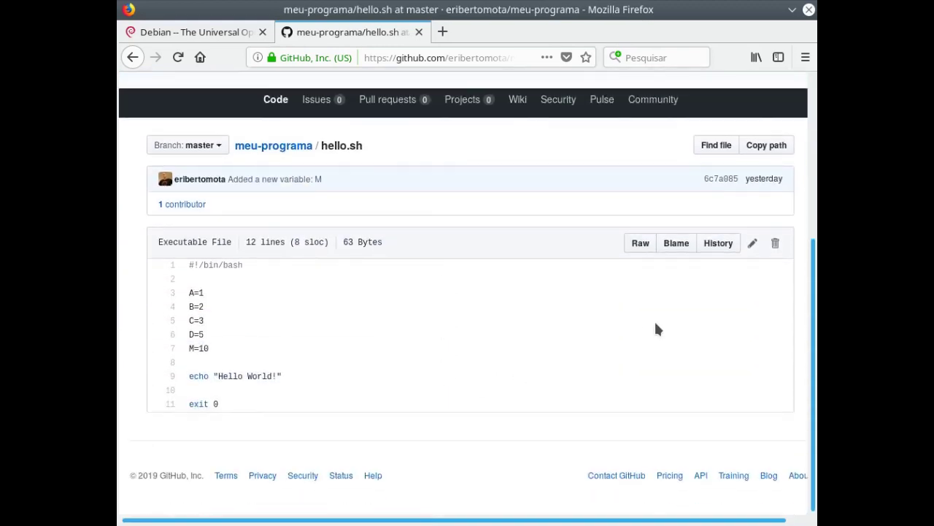
click(635, 243)
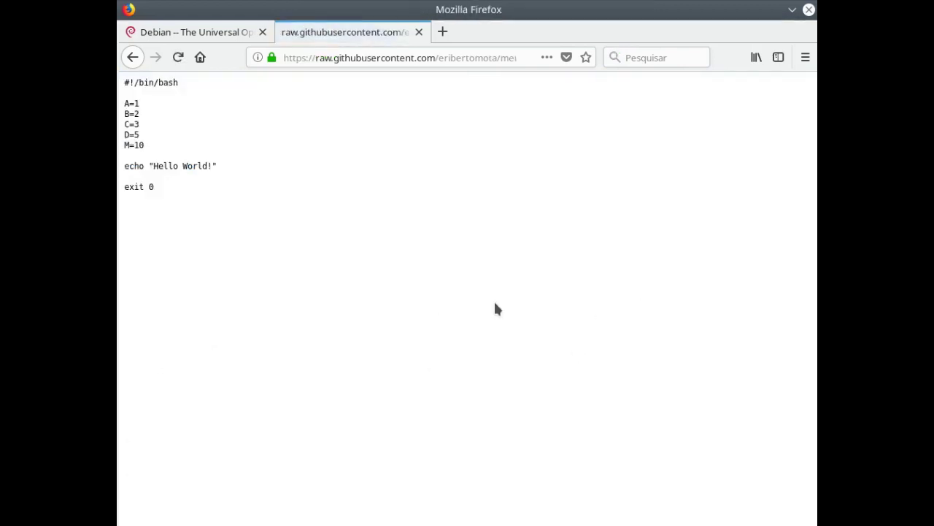
Step: Check the copy options for the raw file's URL, dismiss them, and go back to hello.sh
click(434, 58)
right_click(434, 59)
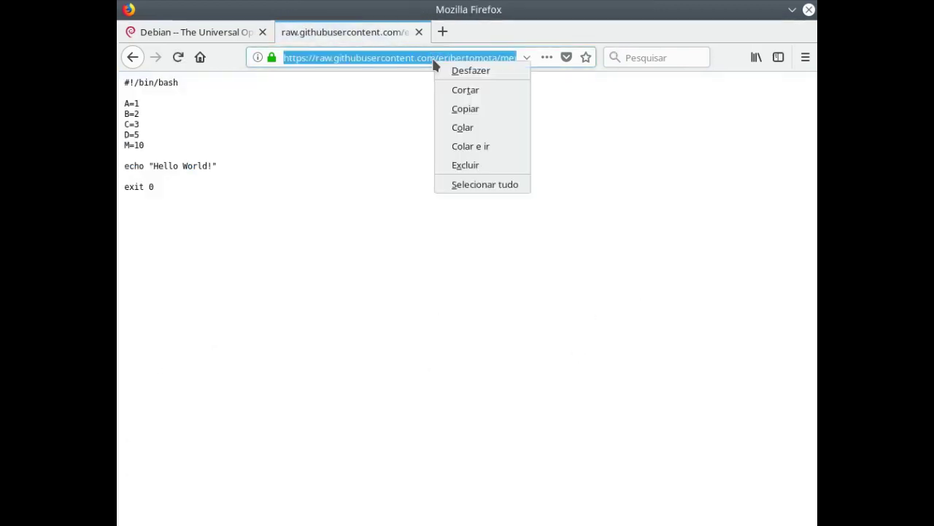
key(Escape)
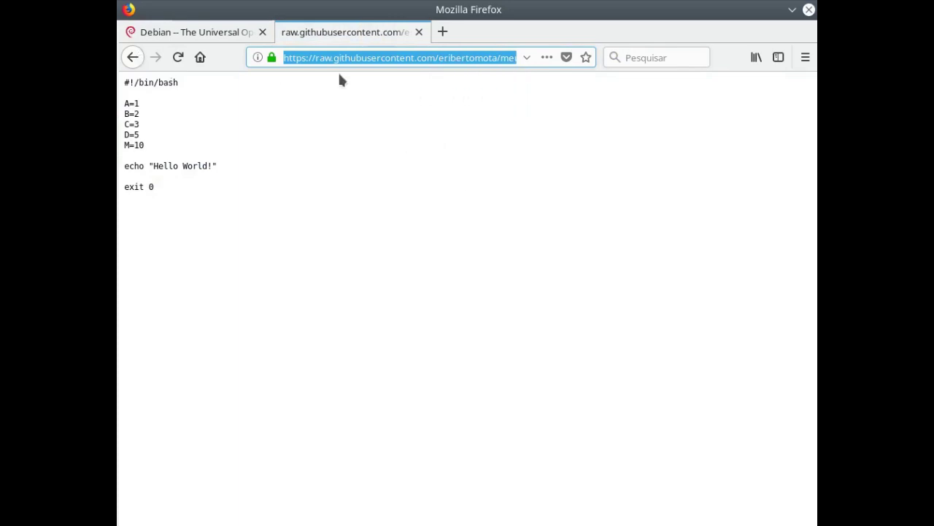
click(132, 60)
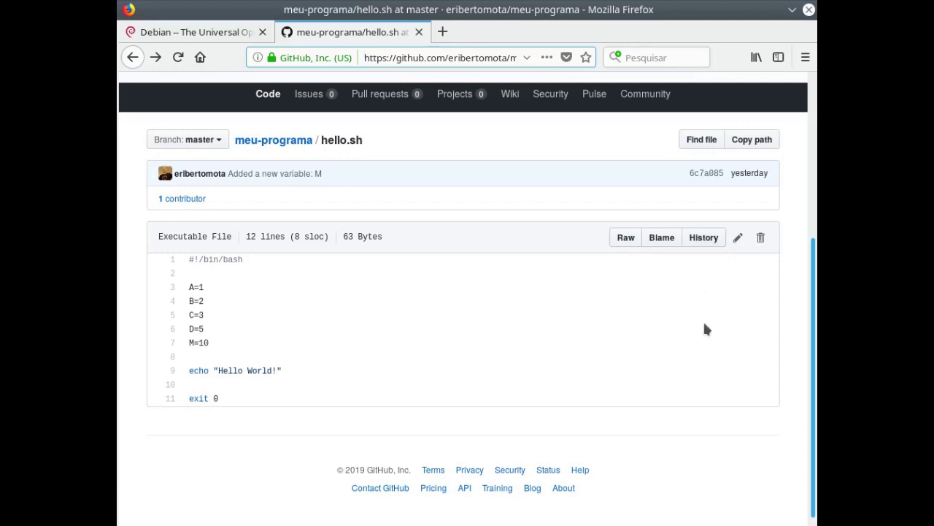
Step: Edit hello.sh online, adding a new line K=9 below D=5
click(738, 237)
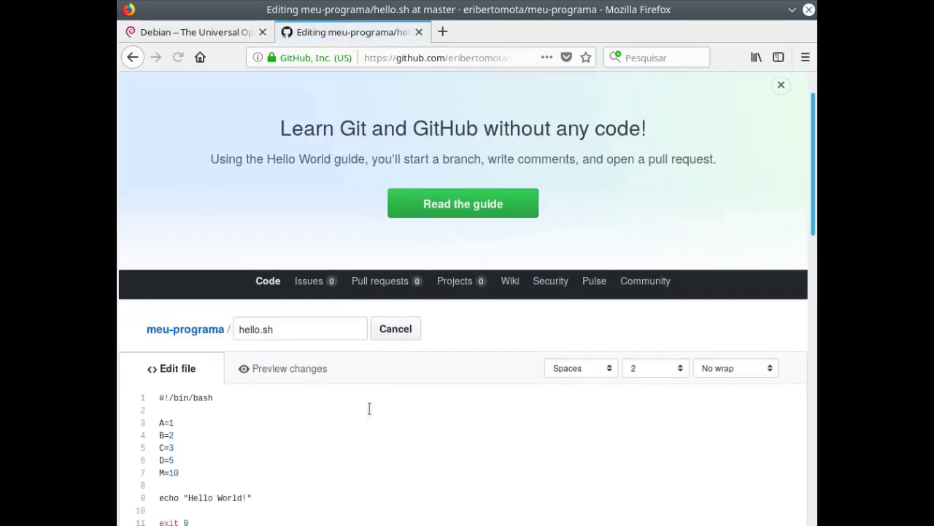
scroll(370, 408, down, 3)
click(197, 274)
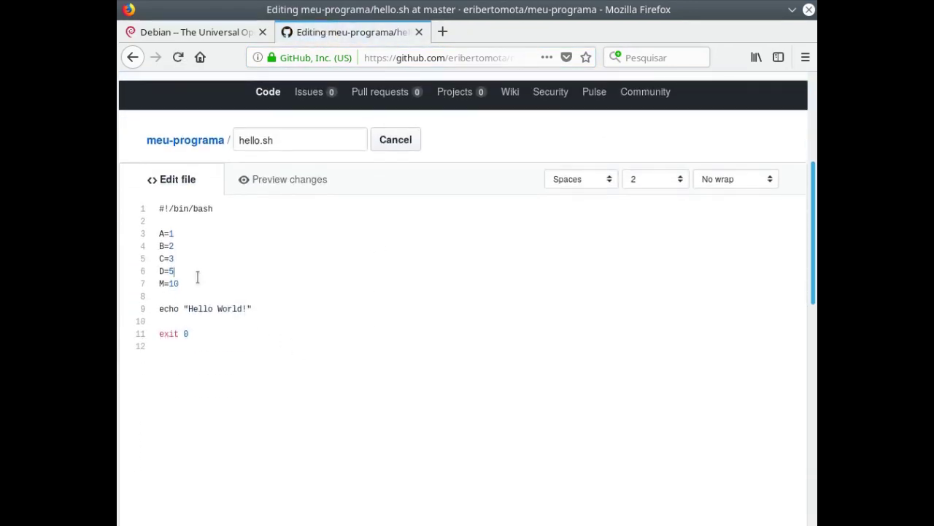
key(Return)
text(K)
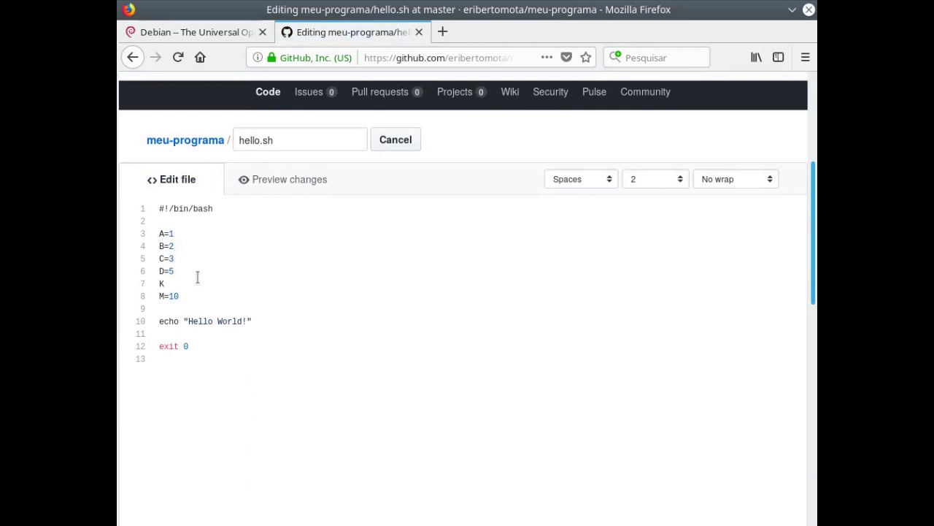
text(=9)
Step: Commit the edit to master with the message 'Added new variable: k'
scroll(198, 278, down, 10)
click(197, 256)
text(Added)
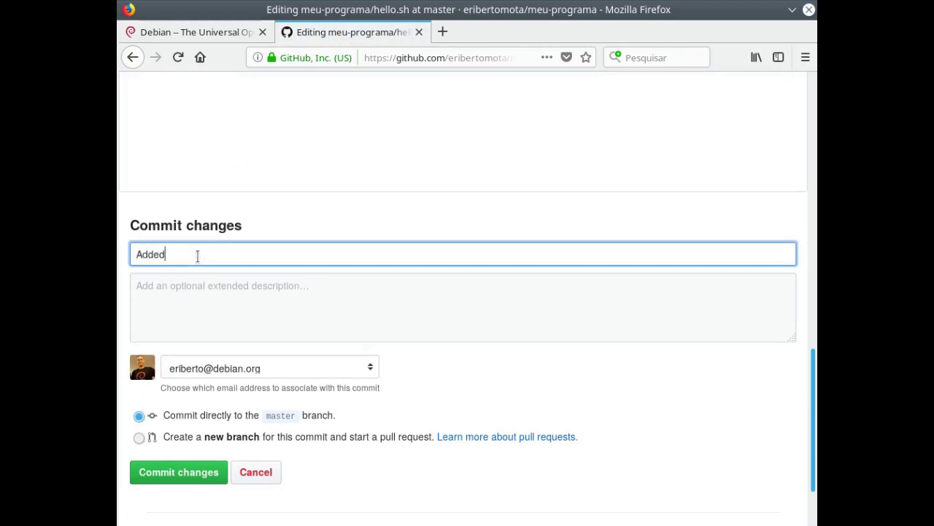
text( new variable: k)
click(211, 470)
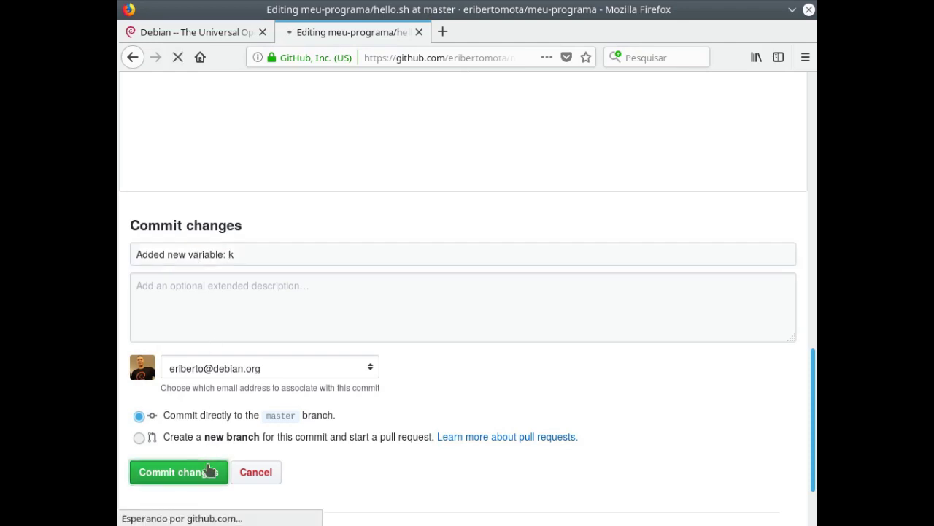
scroll(323, 431, down, 4)
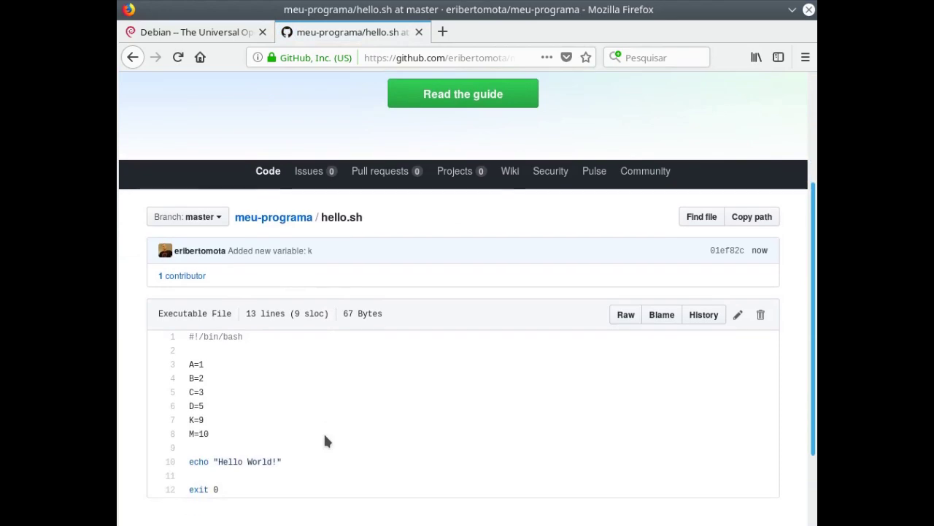
Step: Return to the meu-programa main page, review its file list, and open the repository Settings
click(302, 219)
scroll(357, 263, down, 5)
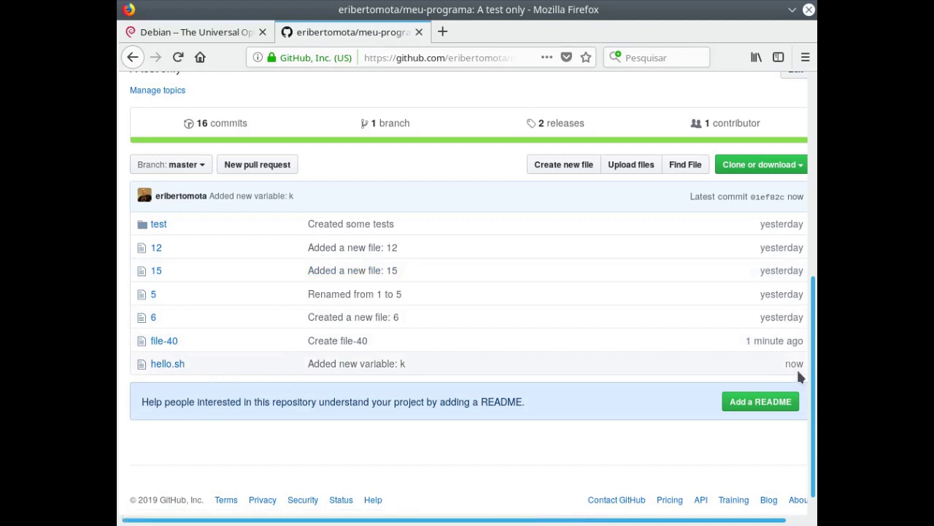
scroll(616, 357, up, 3)
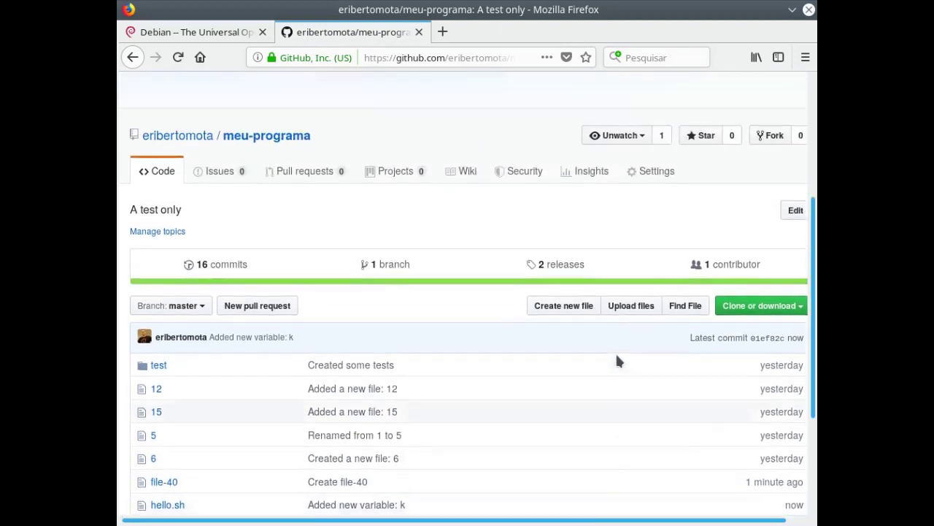
scroll(615, 351, up, 3)
scroll(605, 375, down, 3)
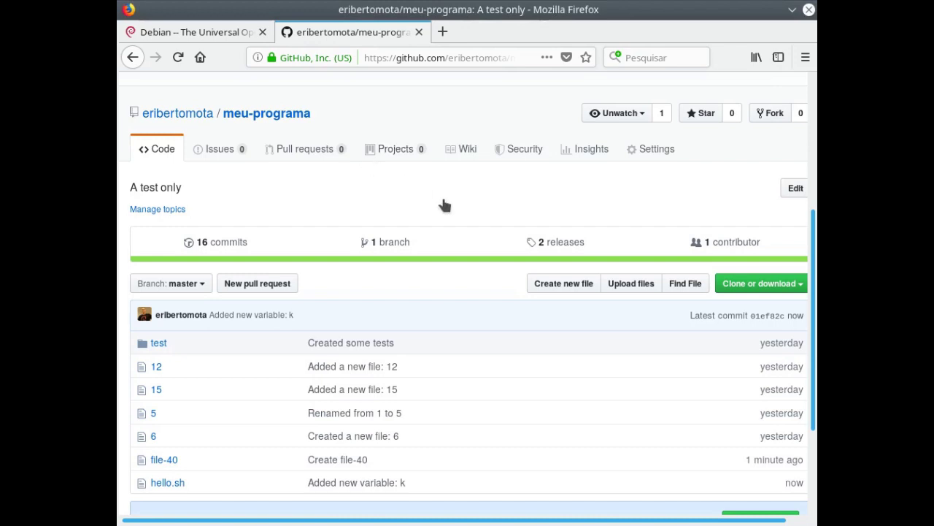
scroll(444, 205, down, 2)
scroll(592, 235, up, 3)
click(657, 188)
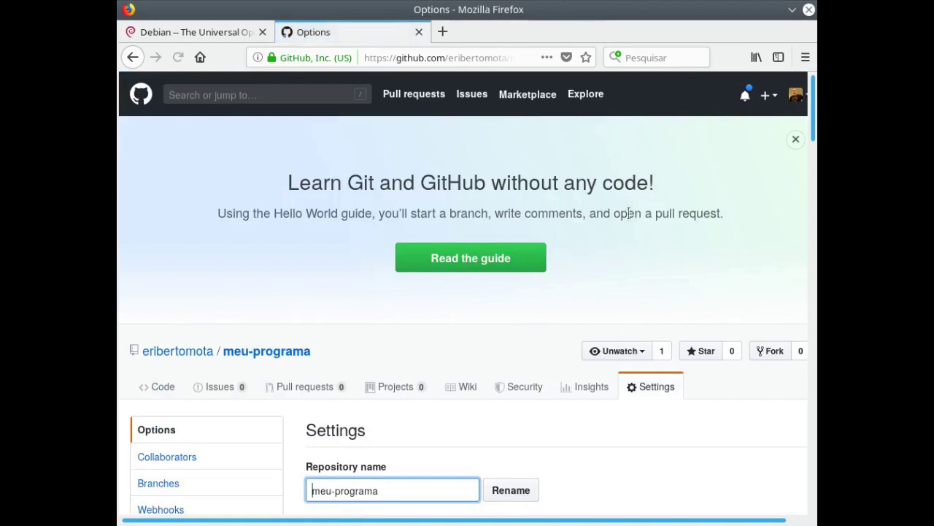
scroll(627, 213, down, 5)
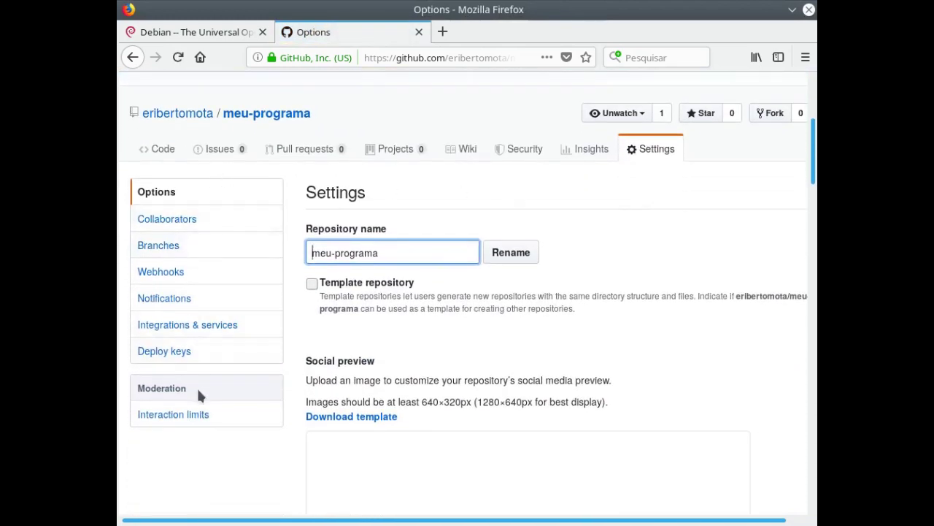
scroll(475, 232, down, 2)
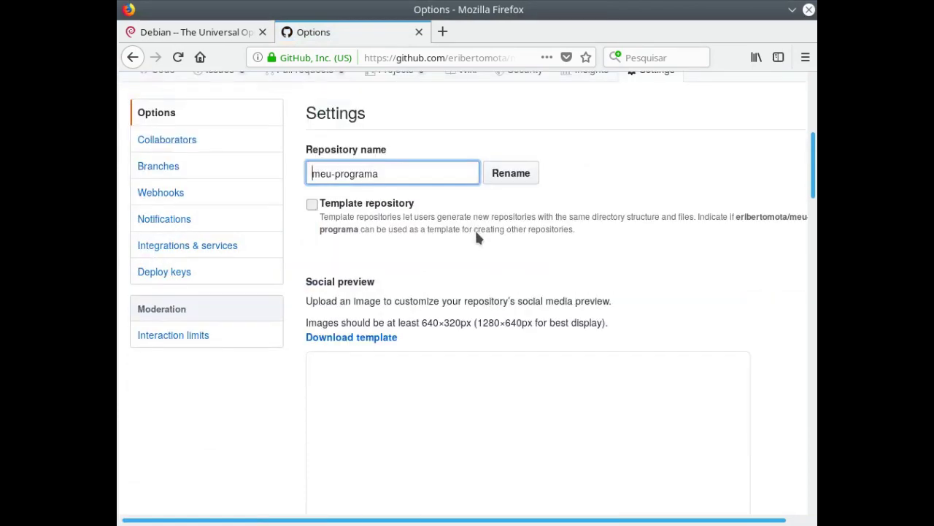
scroll(474, 229, down, 10)
scroll(476, 235, down, 8)
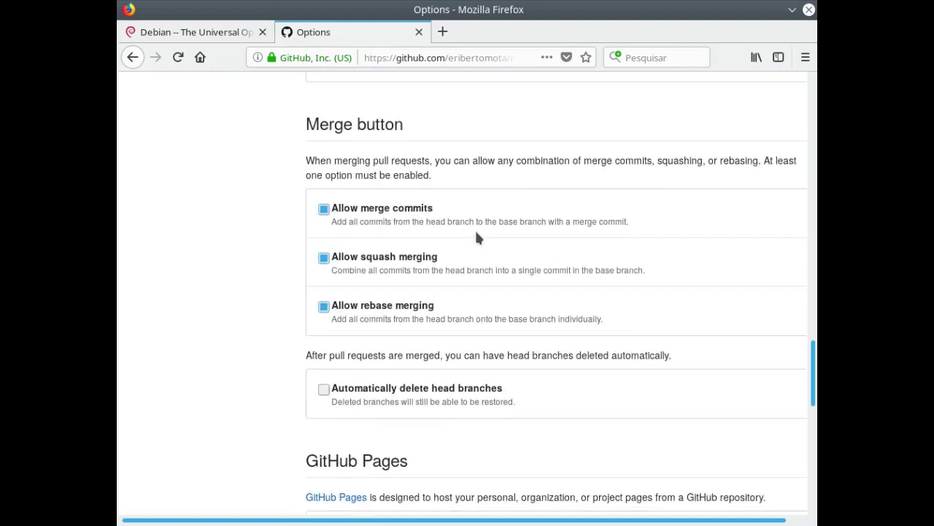
scroll(476, 235, down, 6)
scroll(476, 235, down, 3)
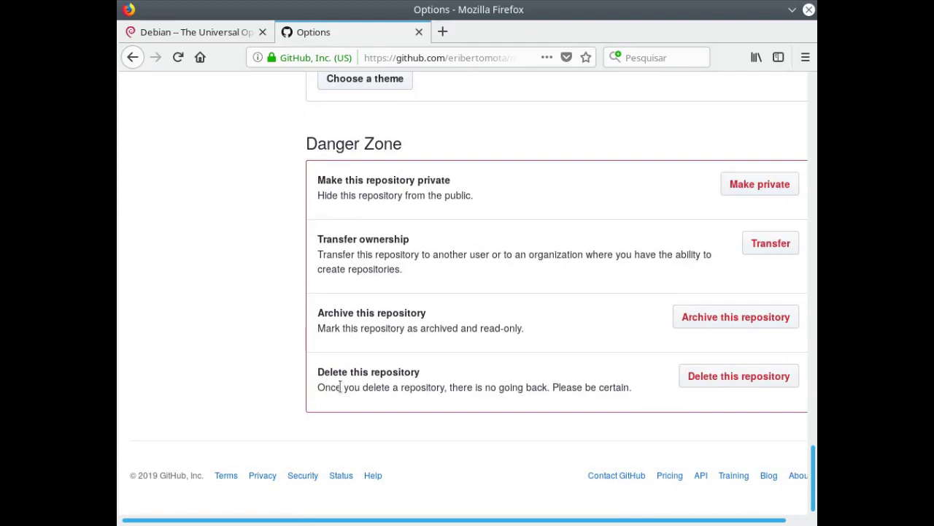
click(745, 381)
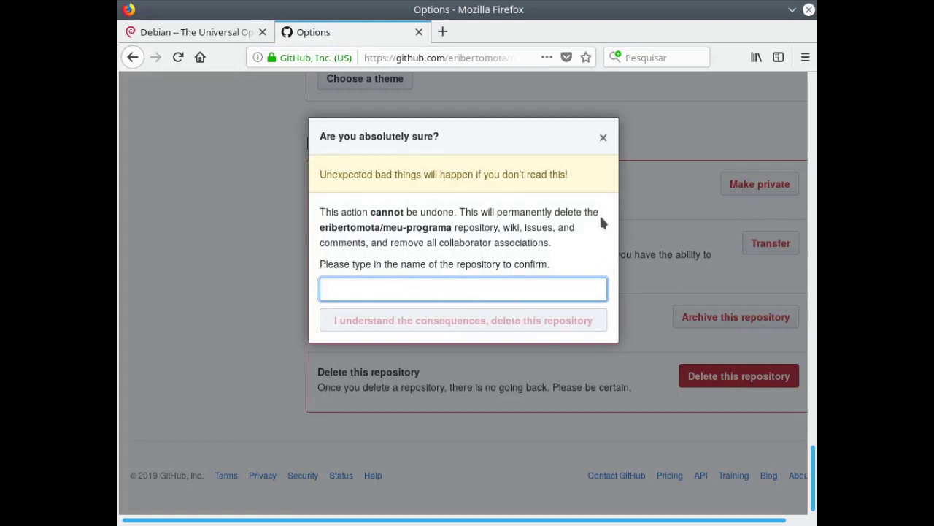
click(602, 137)
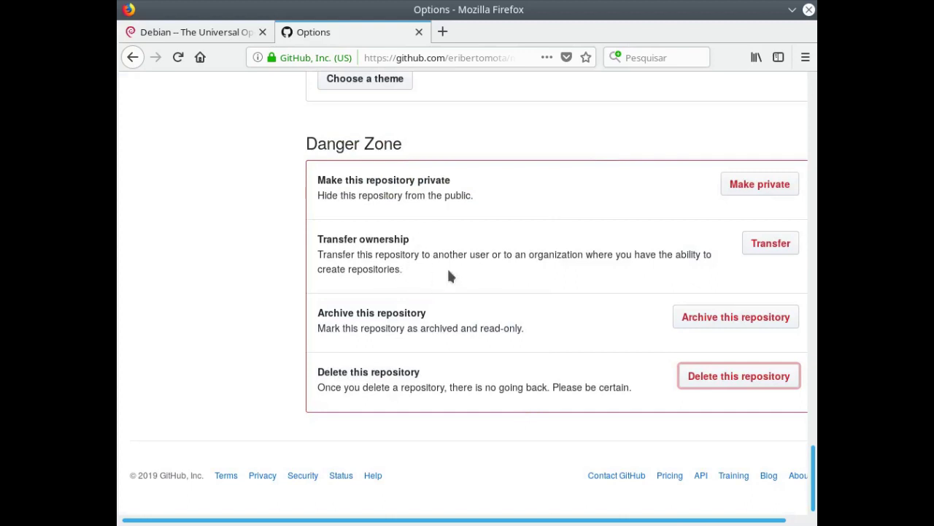
scroll(449, 276, up, 8)
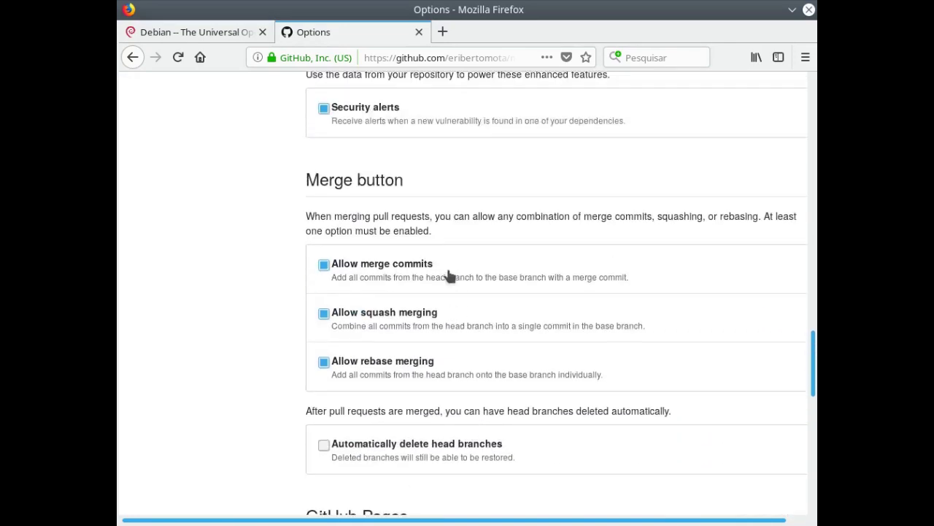
scroll(449, 276, up, 12)
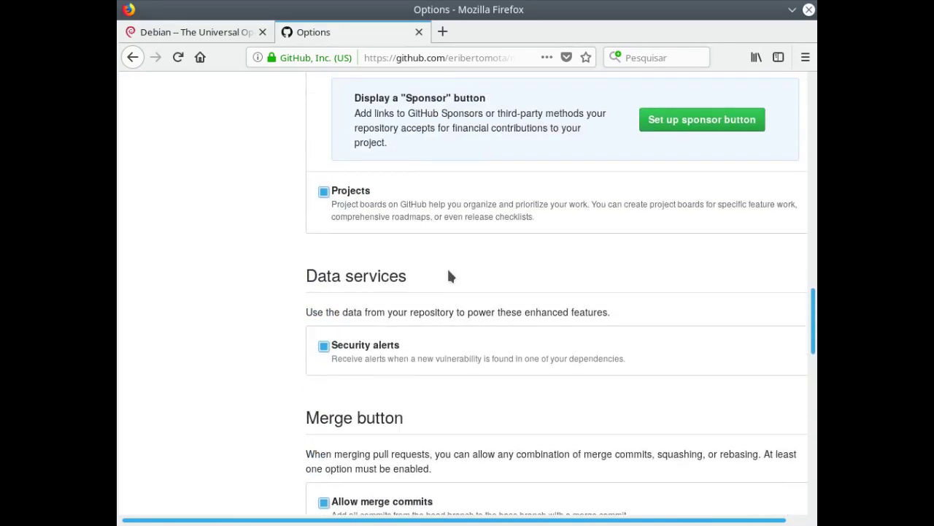
scroll(449, 276, up, 6)
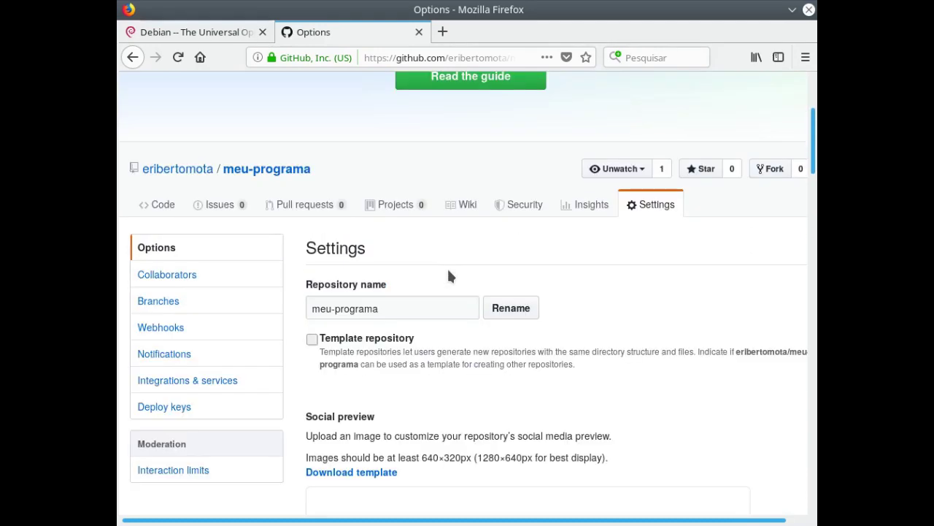
scroll(449, 276, up, 3)
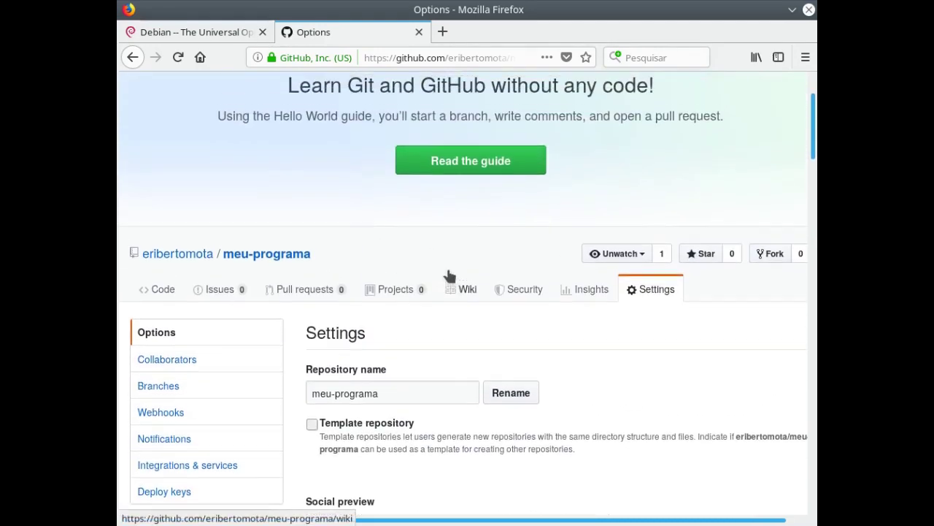
scroll(449, 276, up, 2)
click(282, 354)
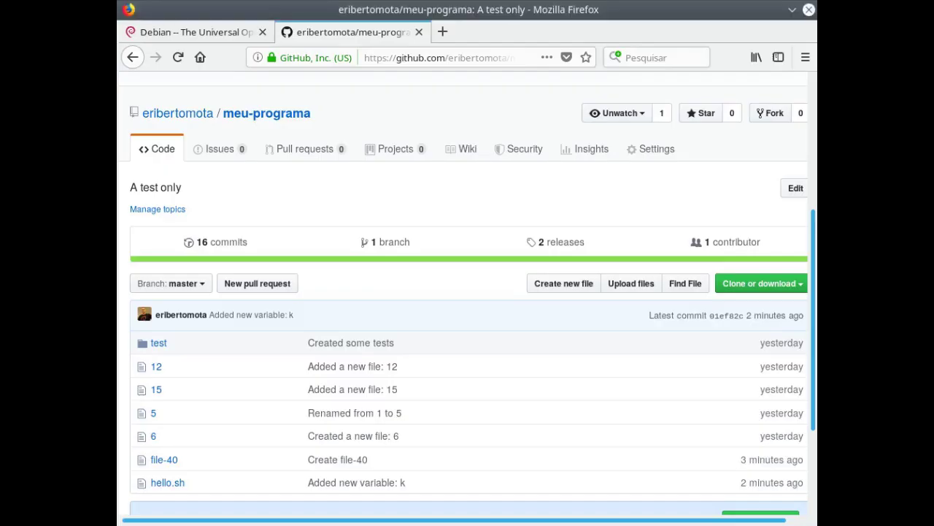
Step: Open the Clone or download panel with the SSH address and ZIP download of master
scroll(650, 349, down, 2)
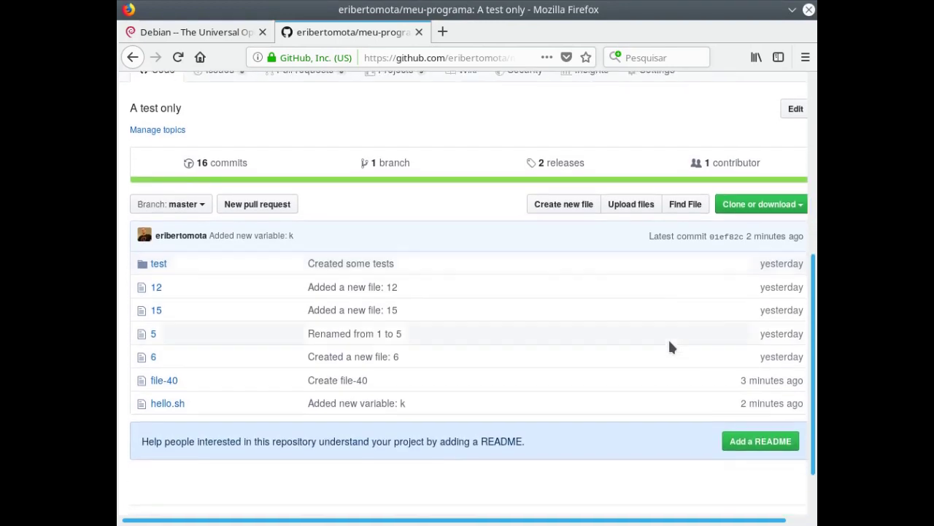
click(796, 210)
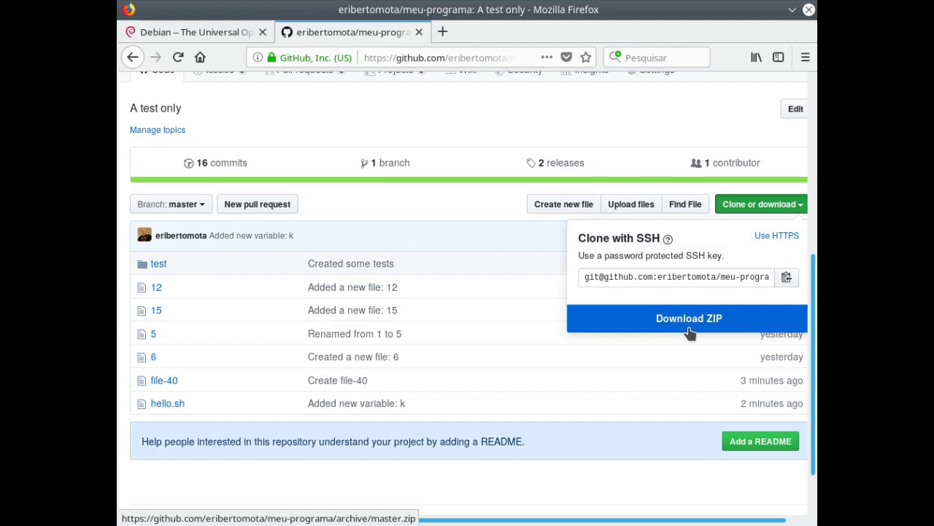
Step: Open the Releases list, start and cancel the 2.0 tar.gz download, then go to Code
click(556, 162)
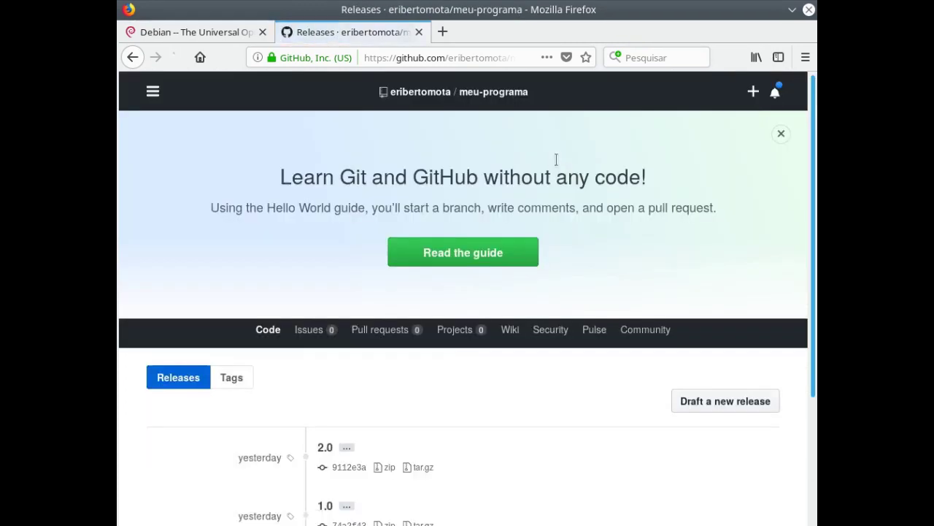
scroll(556, 159, down, 3)
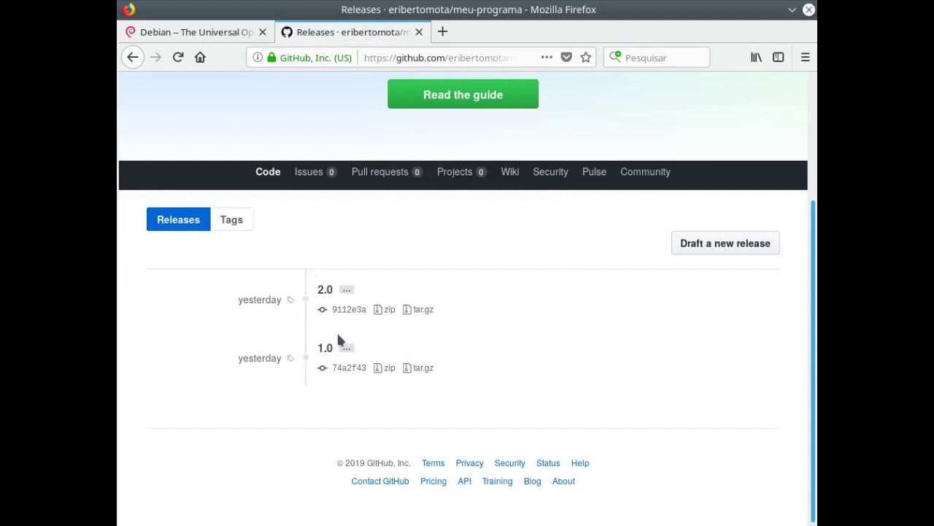
click(424, 310)
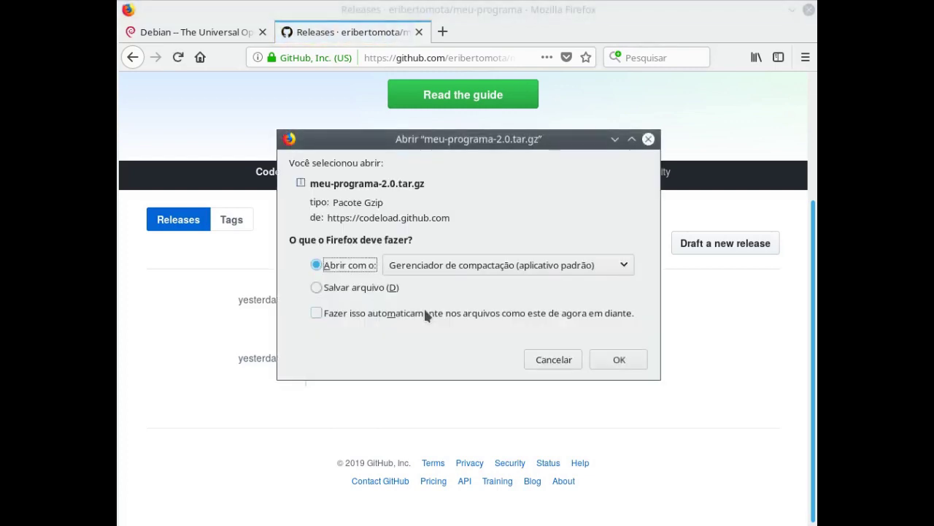
click(558, 356)
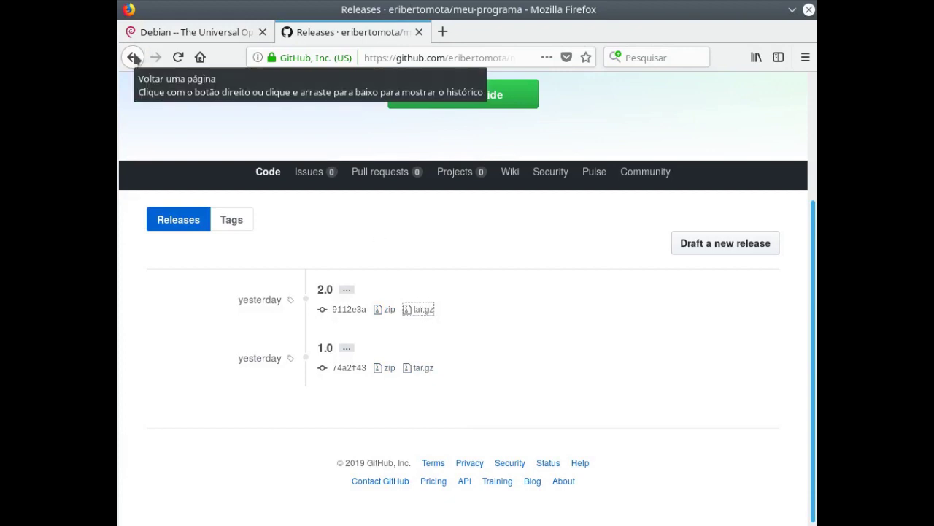
click(268, 179)
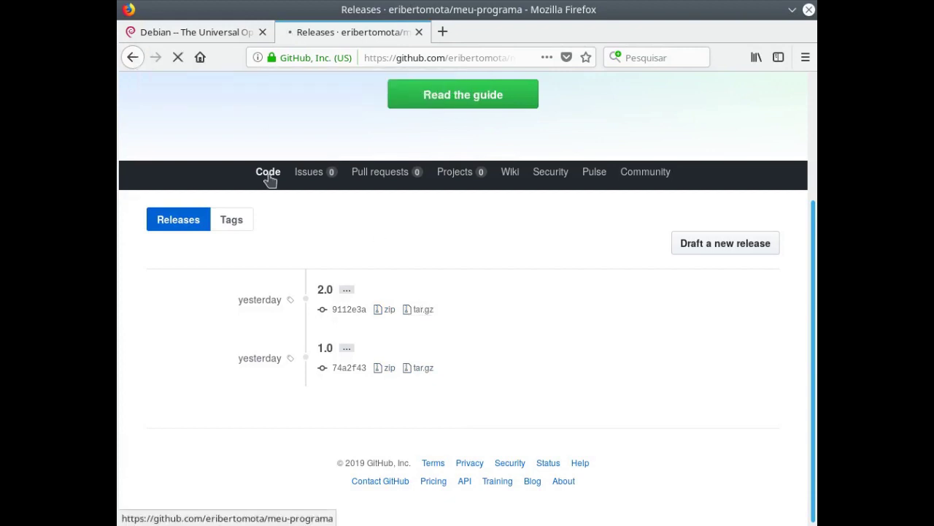
Step: Open Clone or download on the meu-programa page and copy its SSH clone URL
scroll(363, 255, down, 3)
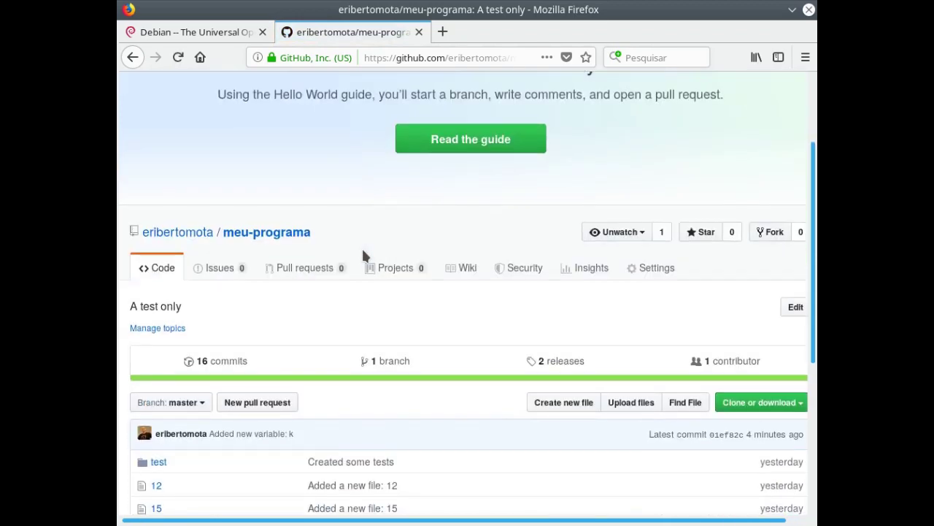
scroll(363, 255, down, 3)
click(776, 283)
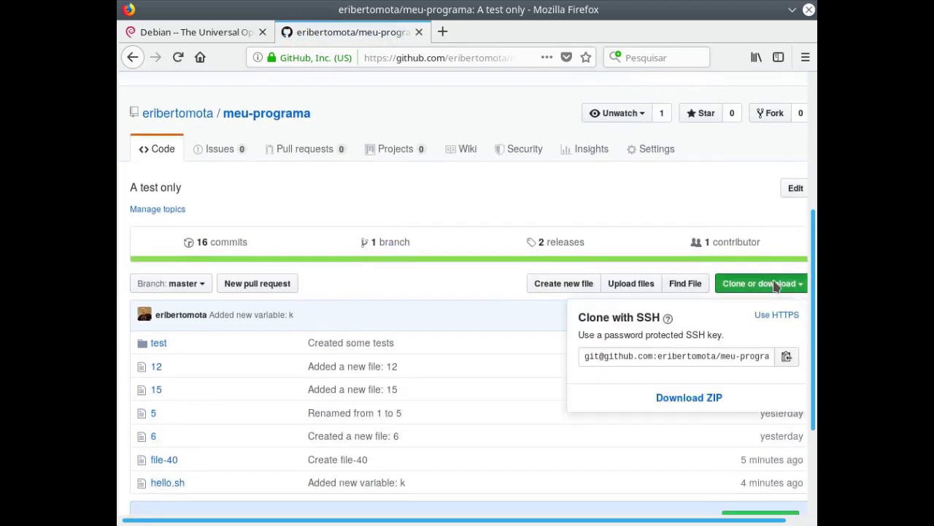
click(689, 400)
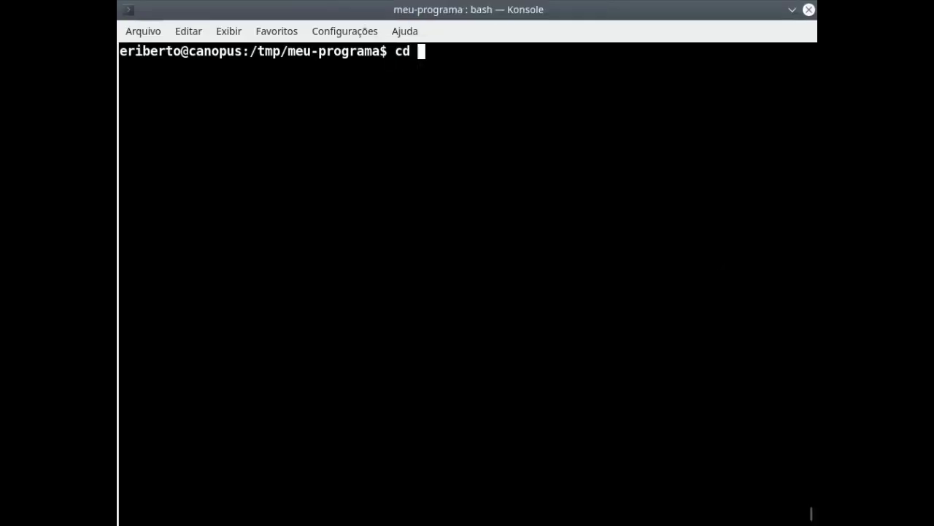
Step: Create a new empty folder /tmp/10 and move into it
text(..)
key(Return)
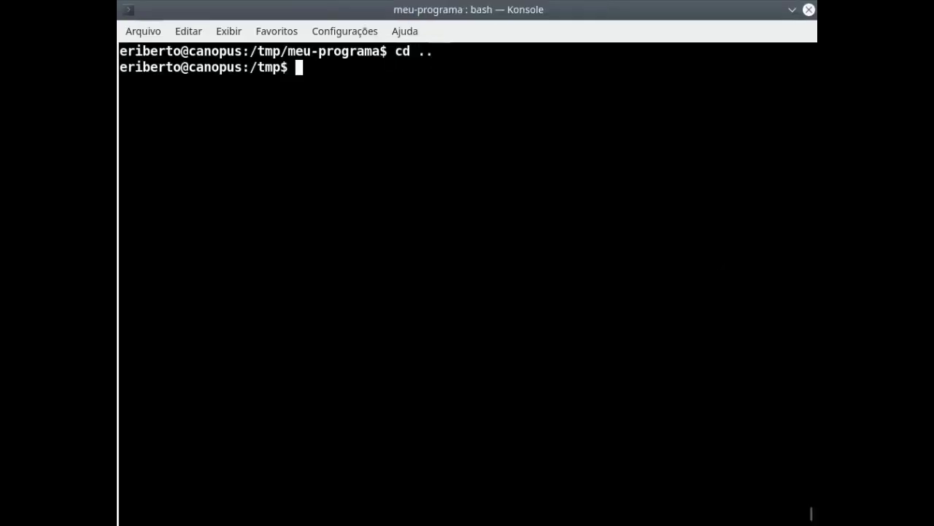
text(mkdir 10)
key(Return)
text(cd 10)
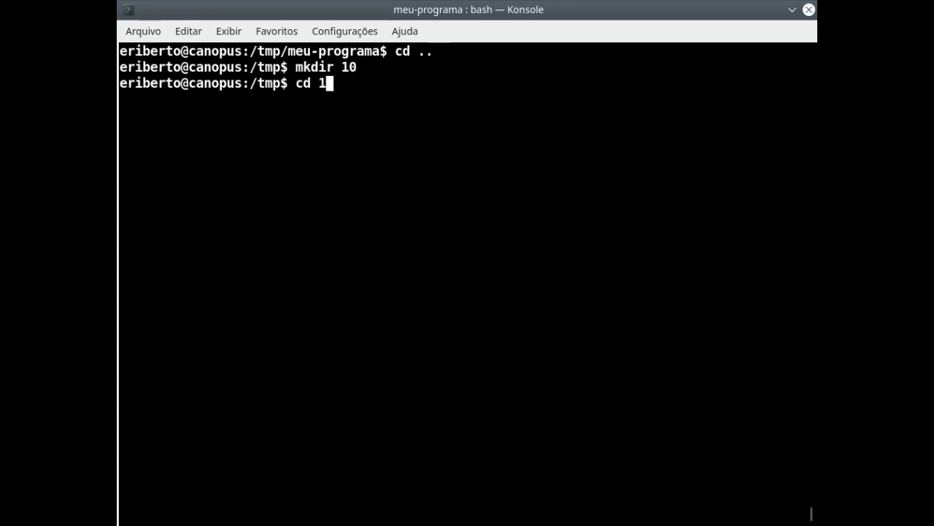
key(Return)
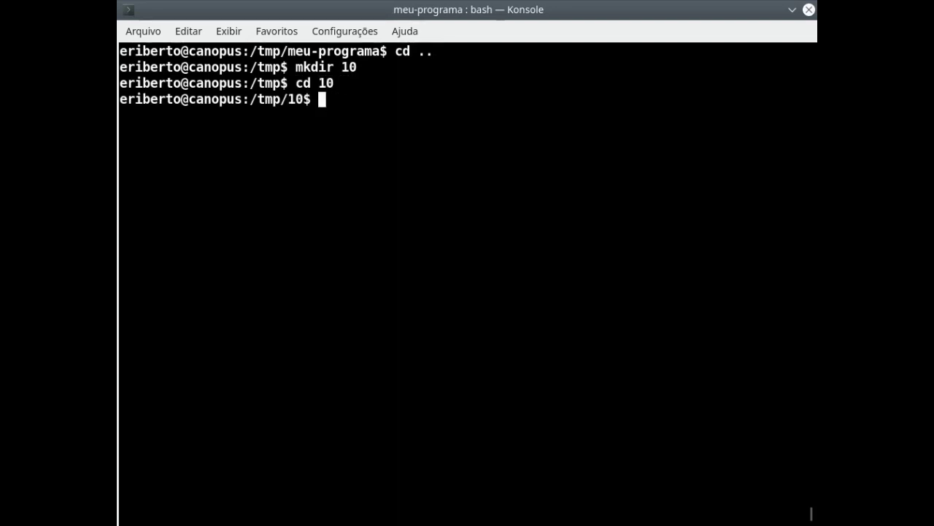
text(ls)
key(Return)
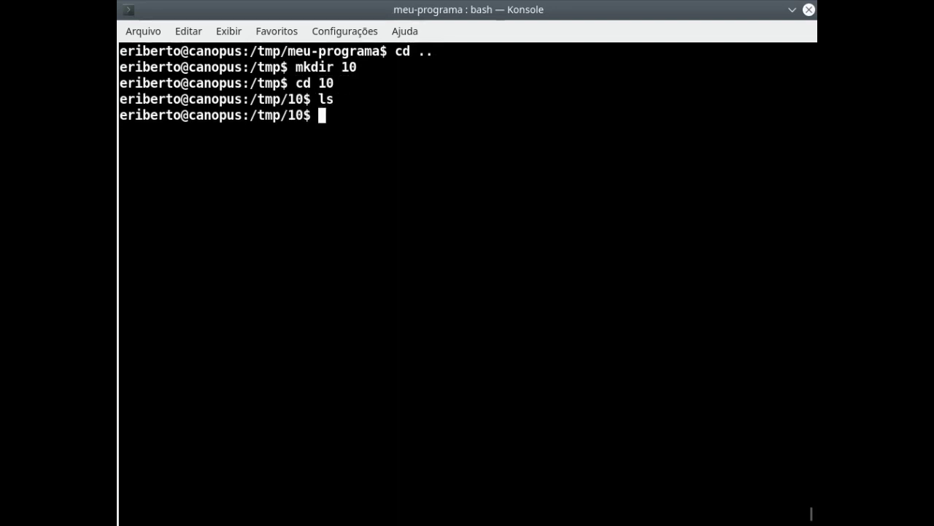
Step: Clone meu-programa over SSH with git clone, entering the key passphrase
text(git clk)
key(BackSpace)
text(one)
key(ctrl+shift+v)
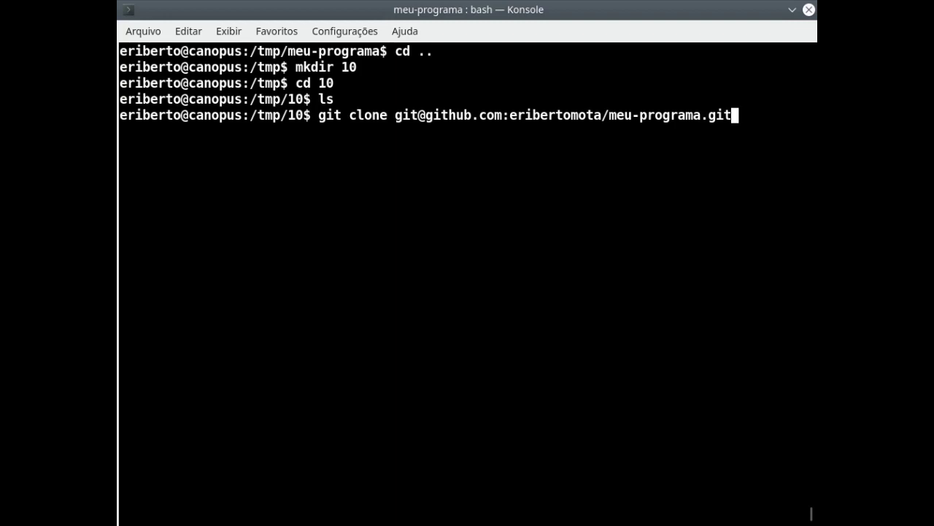
key(Return)
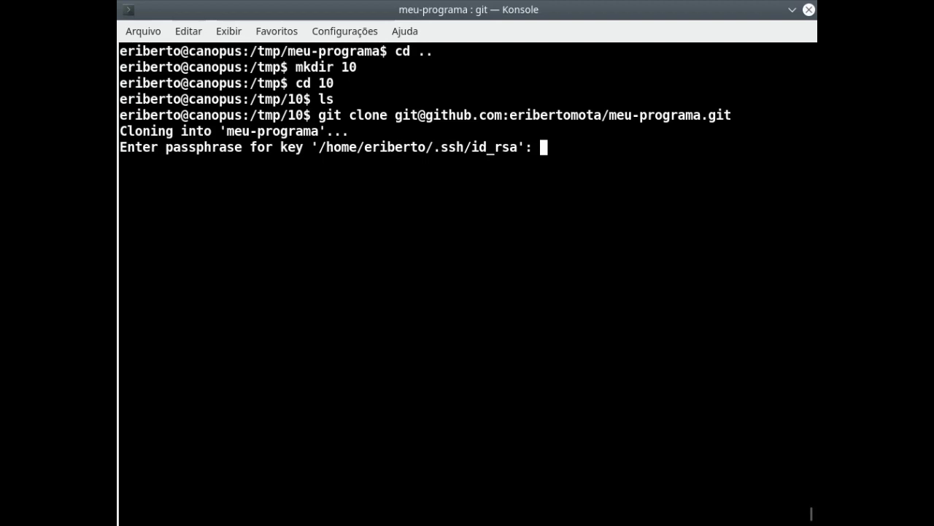
key(Return)
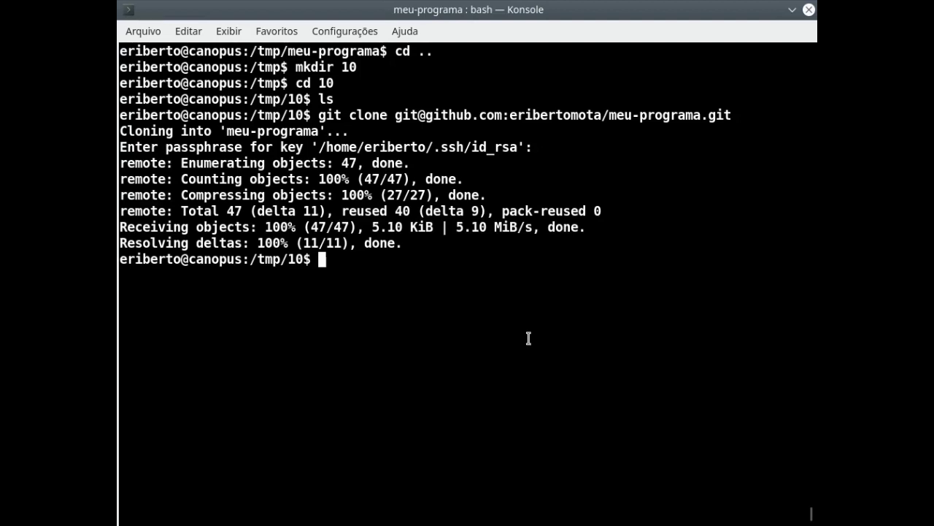
Step: Enter the meu-programa clone, list its files, and show its git log
text(ls)
key(Return)
text(cd meu-programa/)
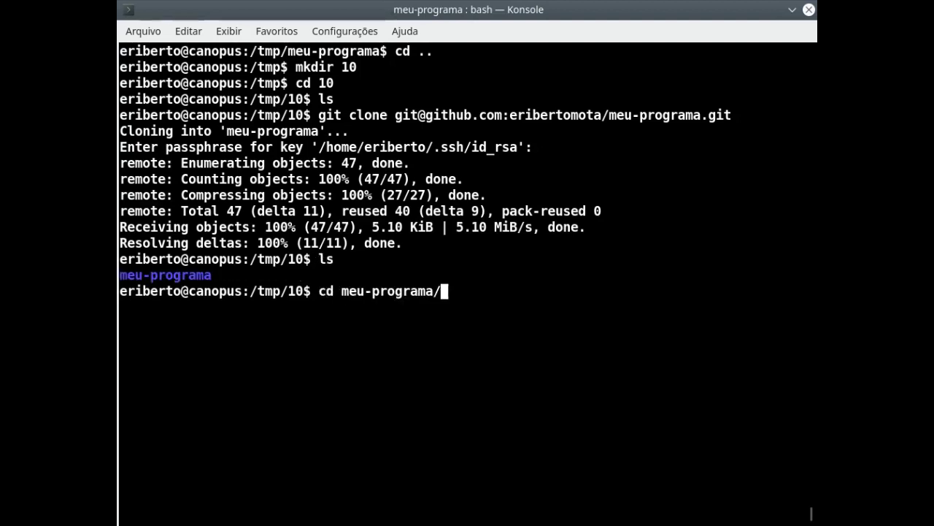
key(Return)
text(ls)
key(Return)
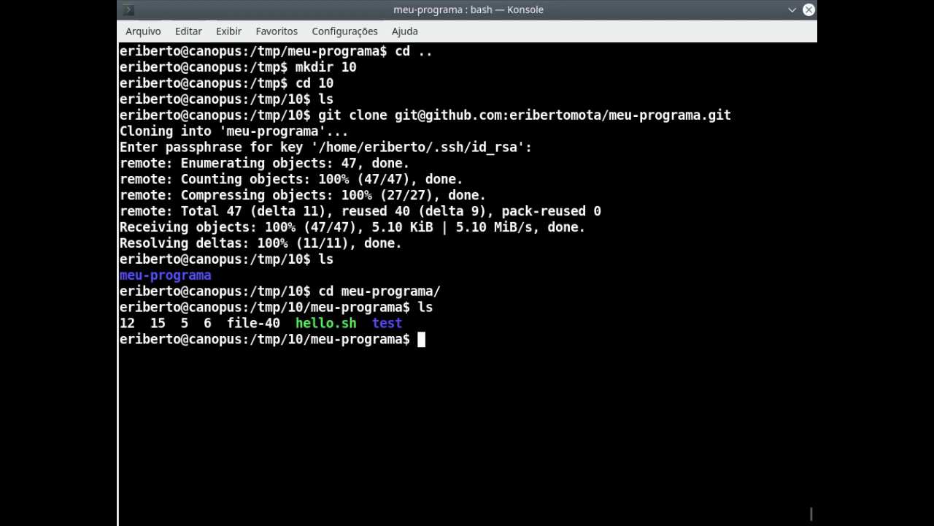
text(git log)
key(Return)
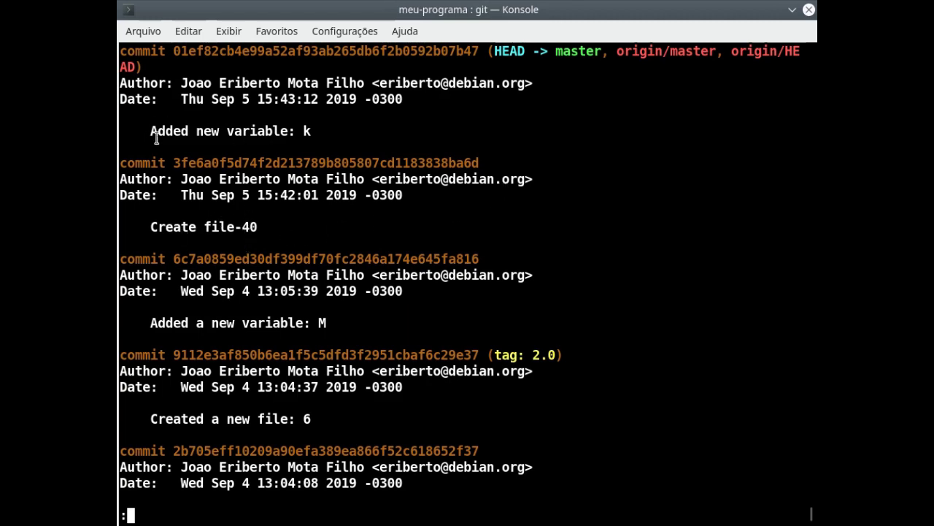
Step: Quit the git log, clear the screen, and list the clone's files
key(q)
key(ctrl+l)
text(ls)
key(Return)
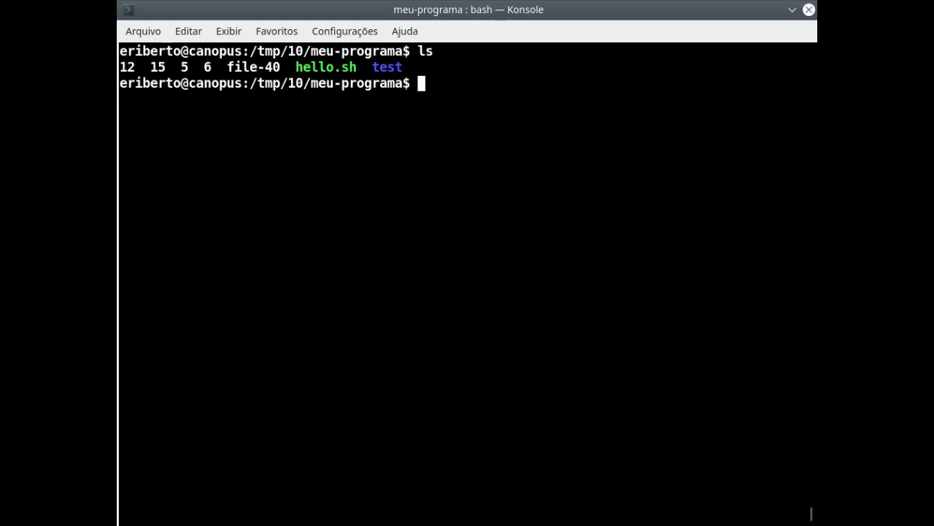
Step: Delete the D=5 line from hello.sh in mcedit and save the file
text(mcedit h)
key(Tab)
key(Return)
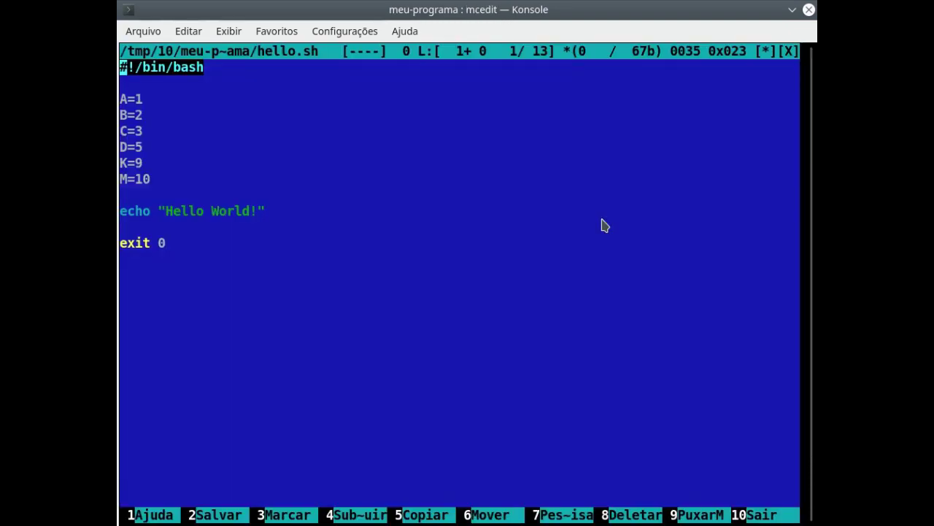
click(154, 149)
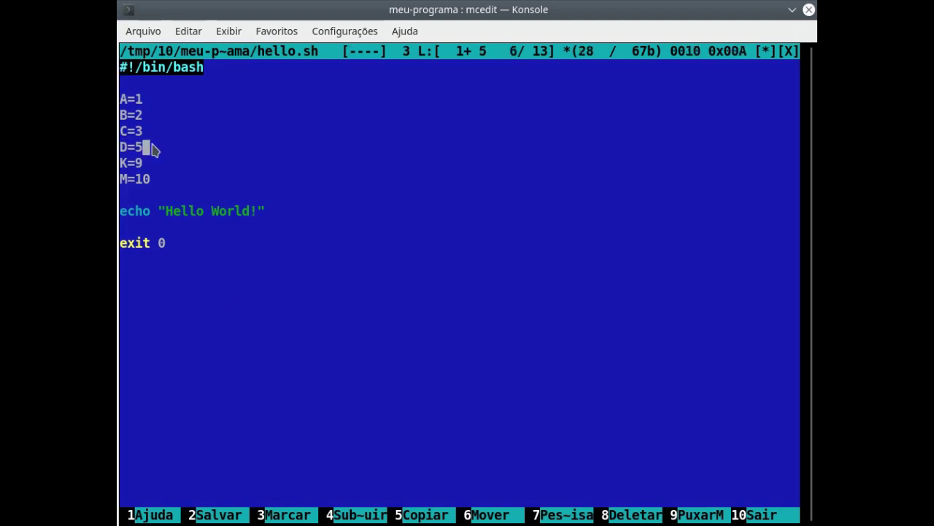
key(ctrl+y)
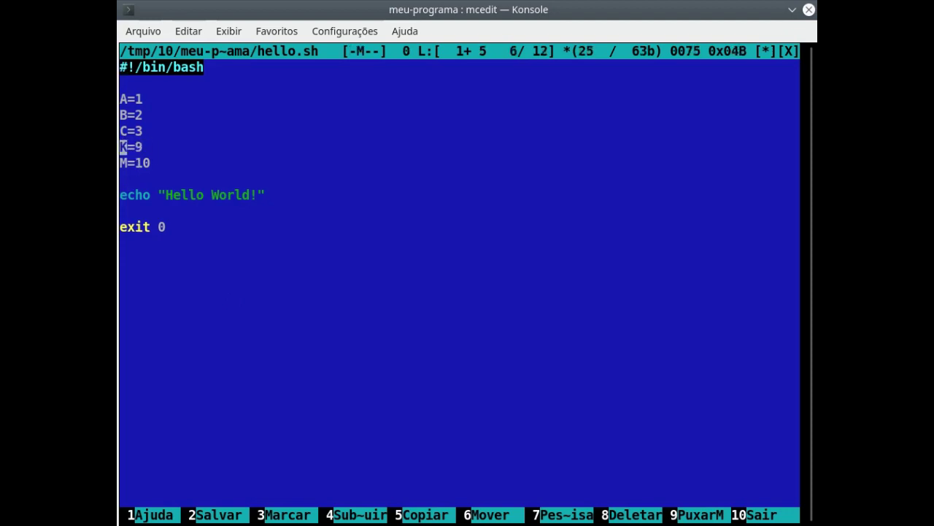
key(F2)
key(F10)
Step: Commit all changes with git commit -a and the message 'Removed a variable: D'
text(git commit -a)
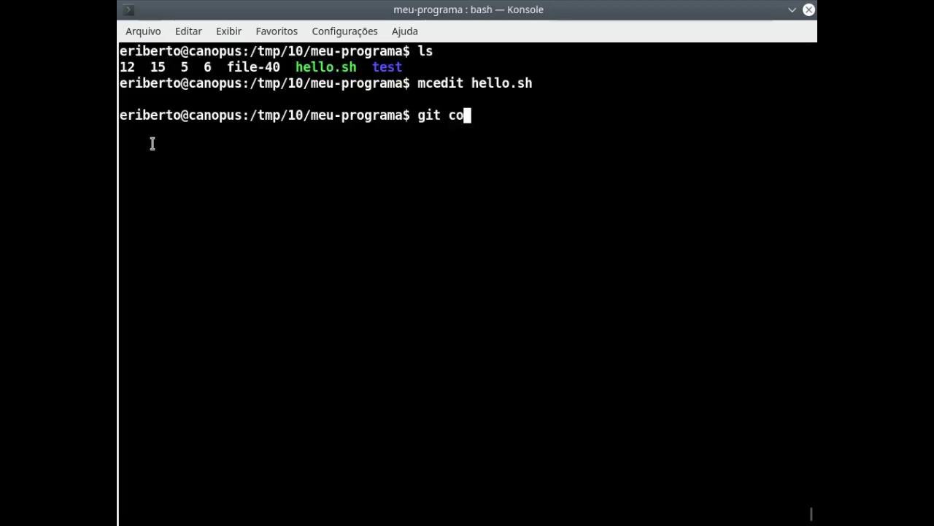
key(Return)
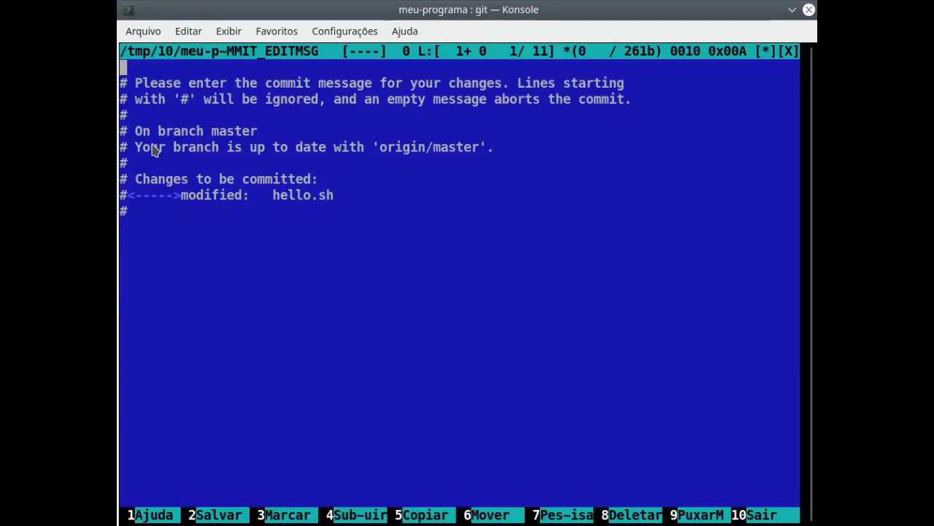
text(Remover)
key(BackSpace)
key(BackSpace)
text(d a )
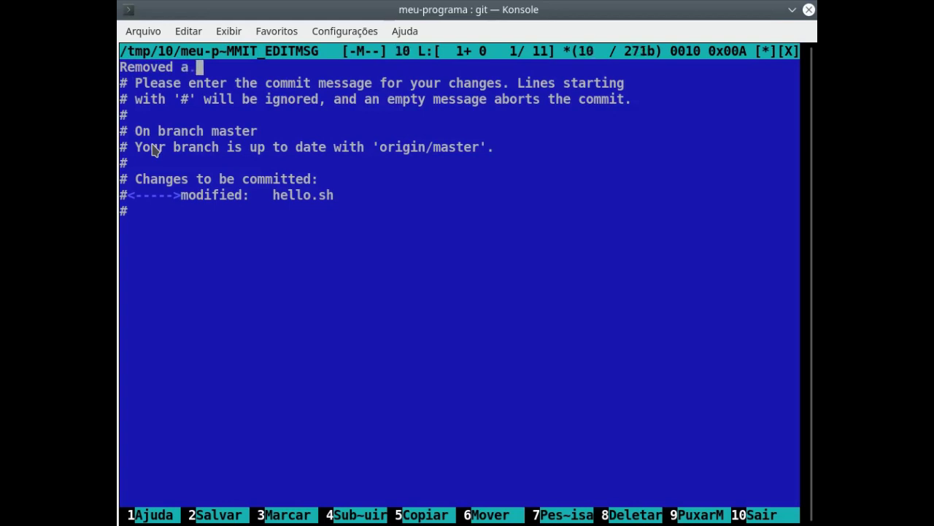
text(variable: D)
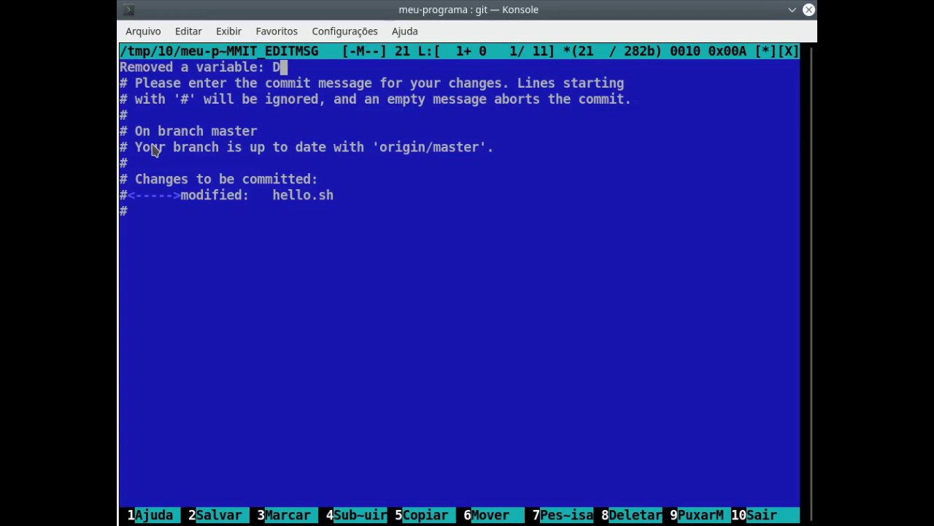
key(F2)
key(F10)
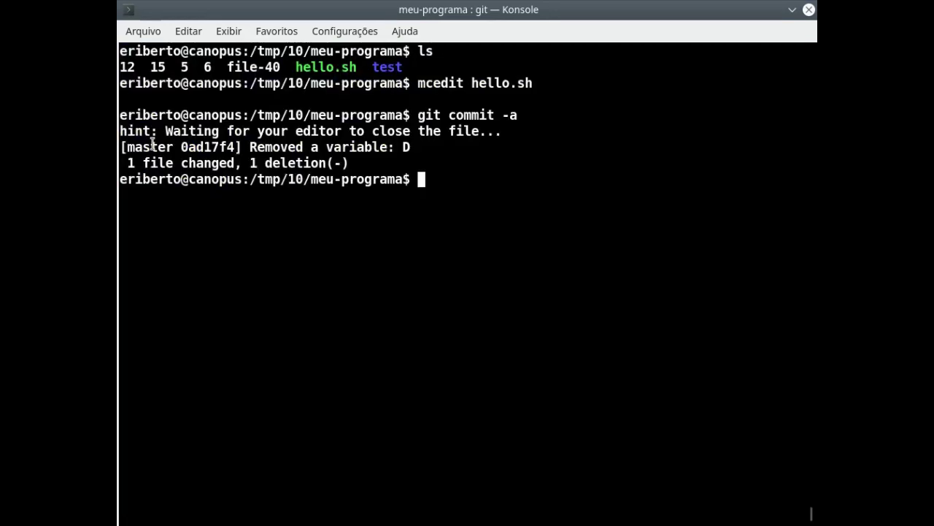
Step: Push all branches to GitHub with git push --all, then return to the browser
text(git p)
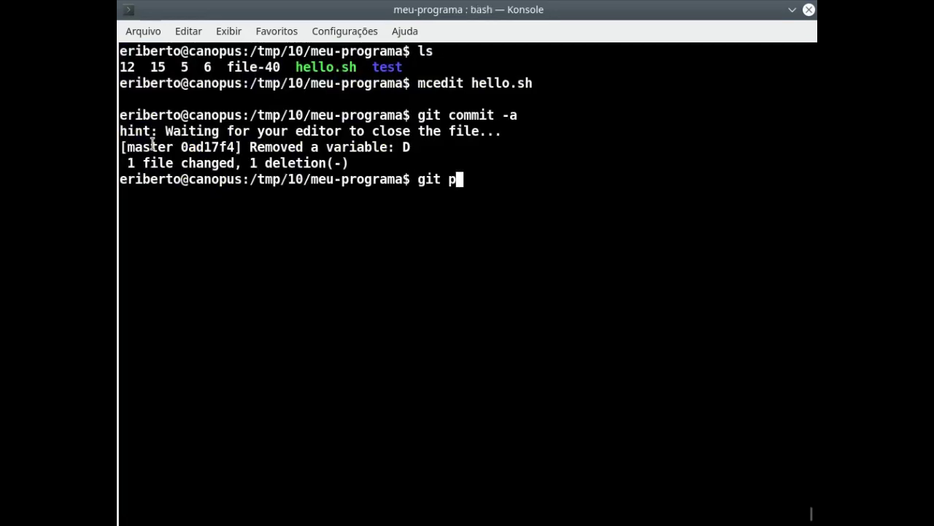
text(ush --all)
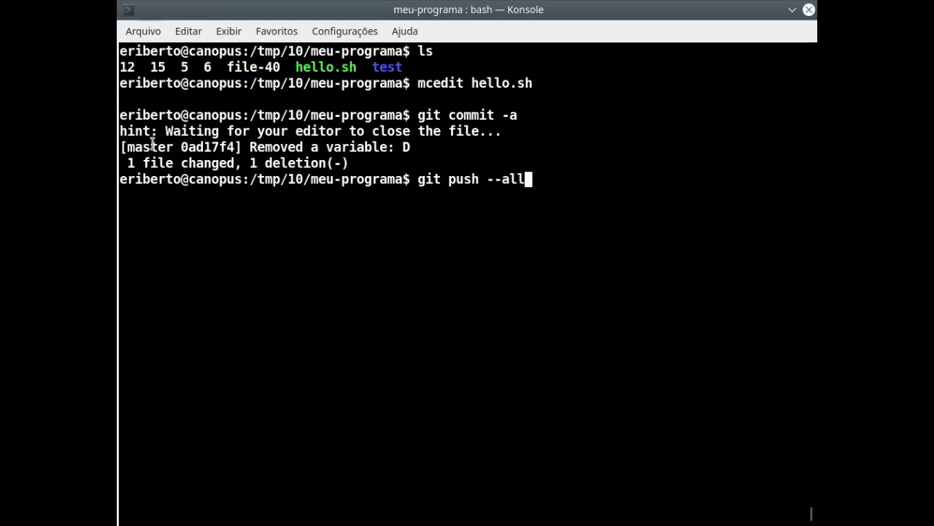
key(Return)
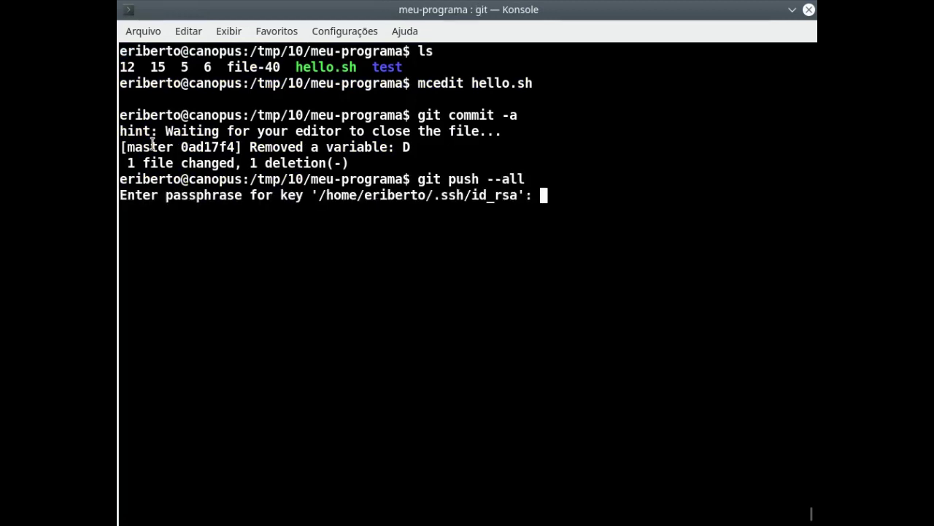
key(Return)
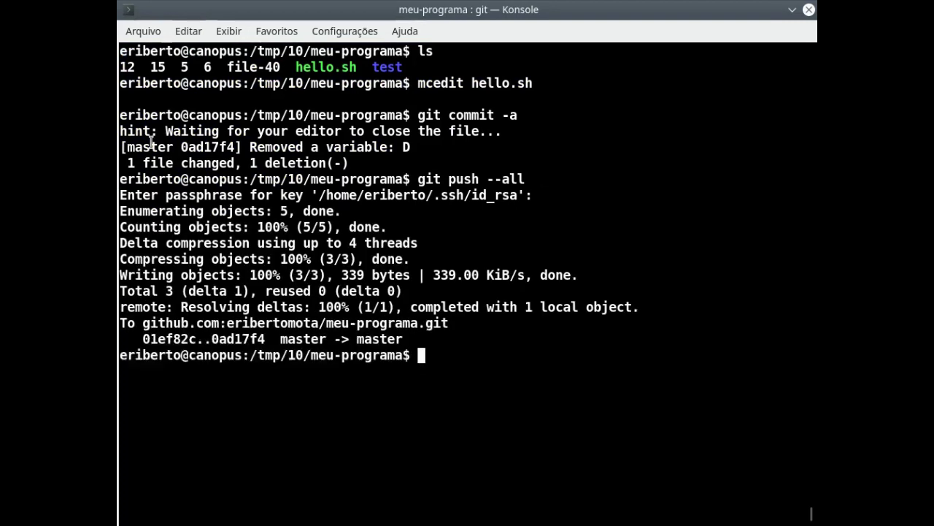
key(alt+Tab)
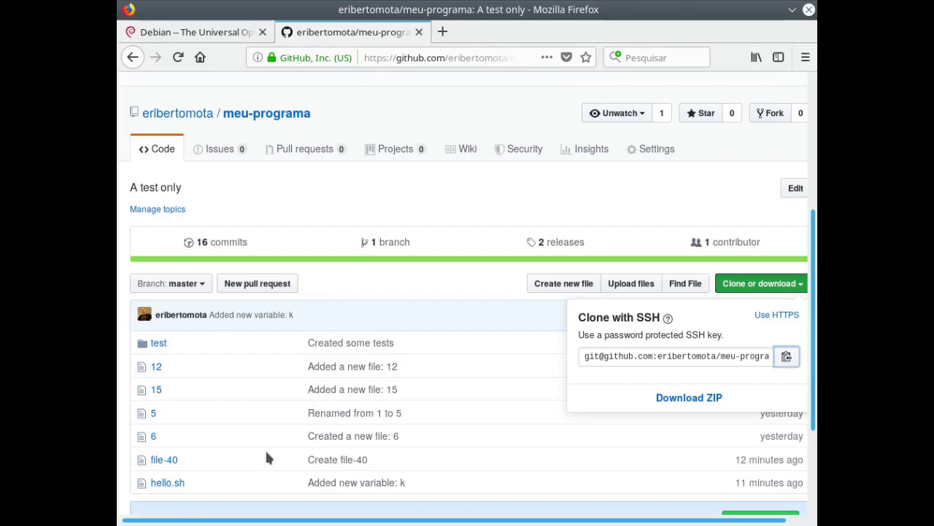
Step: Reload the meu-programa page and confirm 17 commits, with hello.sh's latest change 'Removed a variable: D'
scroll(335, 195, down, 1)
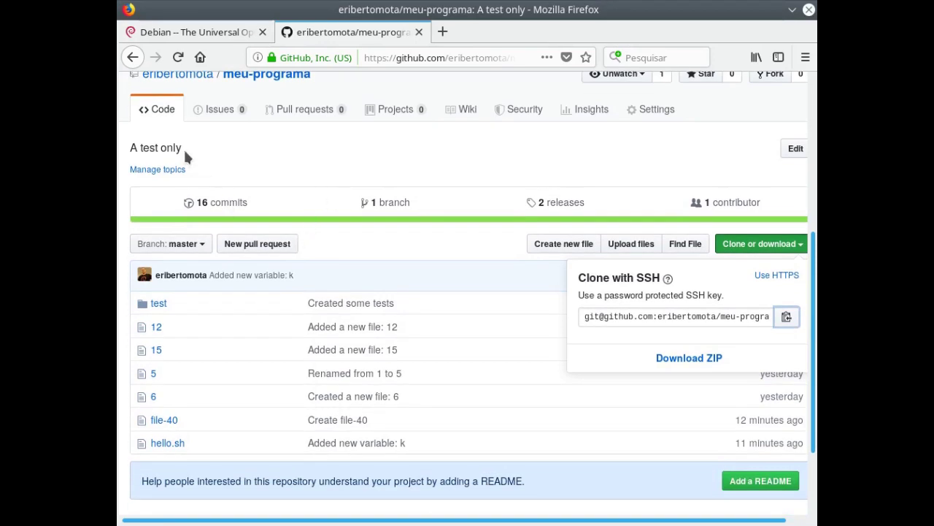
click(270, 78)
scroll(285, 256, down, 3)
scroll(284, 253, down, 3)
scroll(271, 328, down, 2)
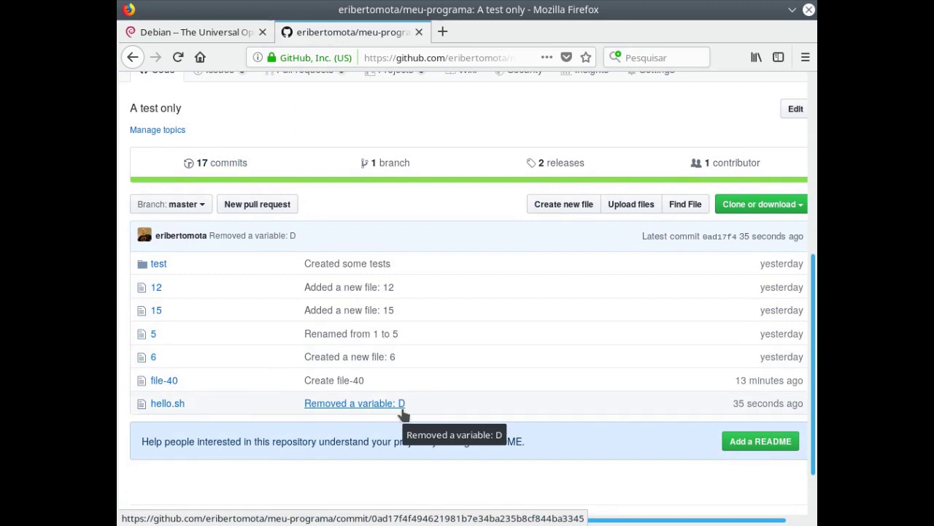
Step: Clear the Konsole screen and return to the repository page in Firefox
key(alt+Tab)
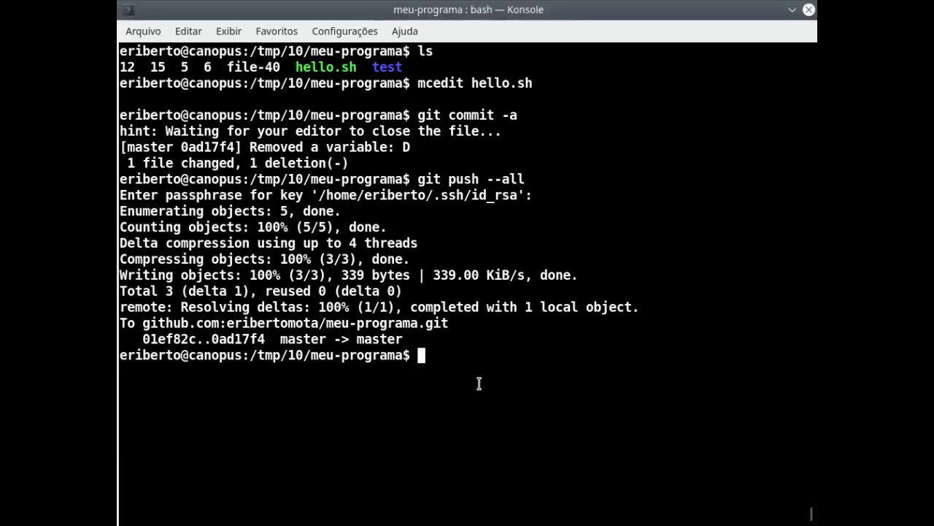
key(ctrl+l)
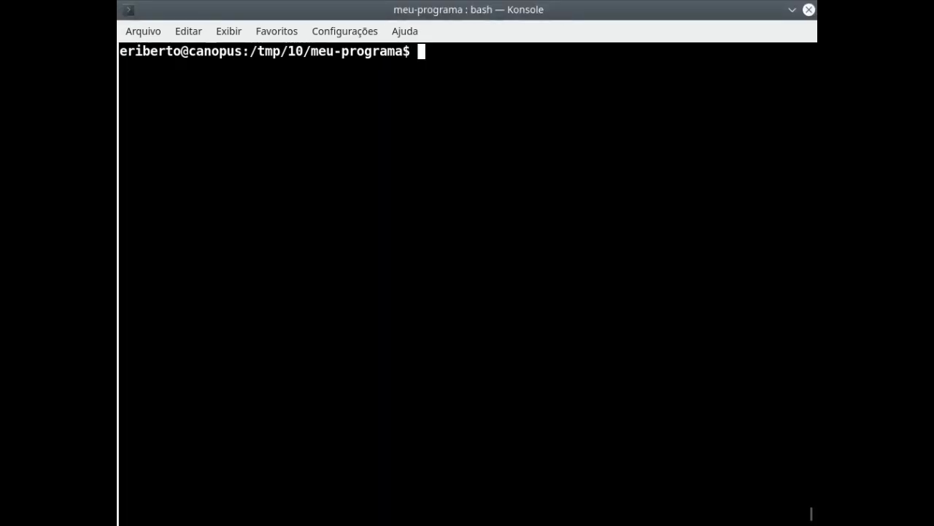
key(alt+Tab)
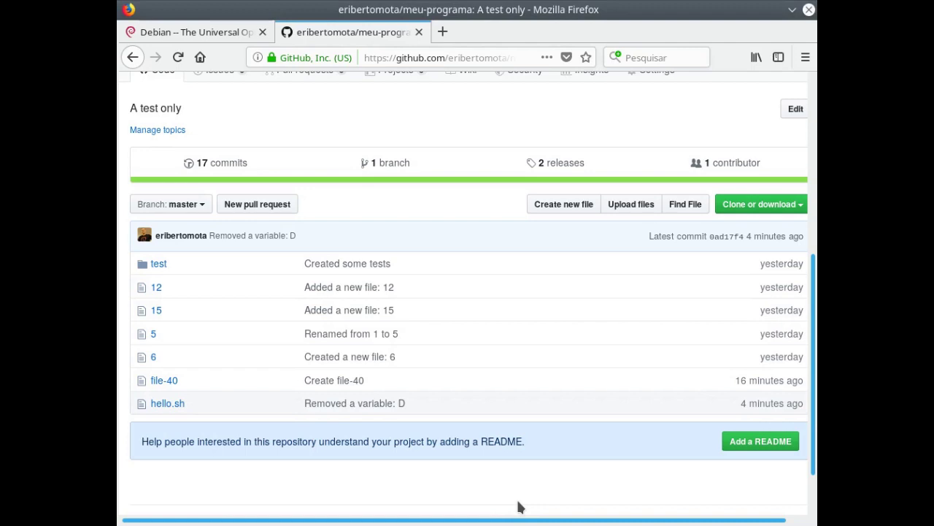
Step: Create an empty file named 89-test and commit it to master as 'Create 89-test'
click(560, 204)
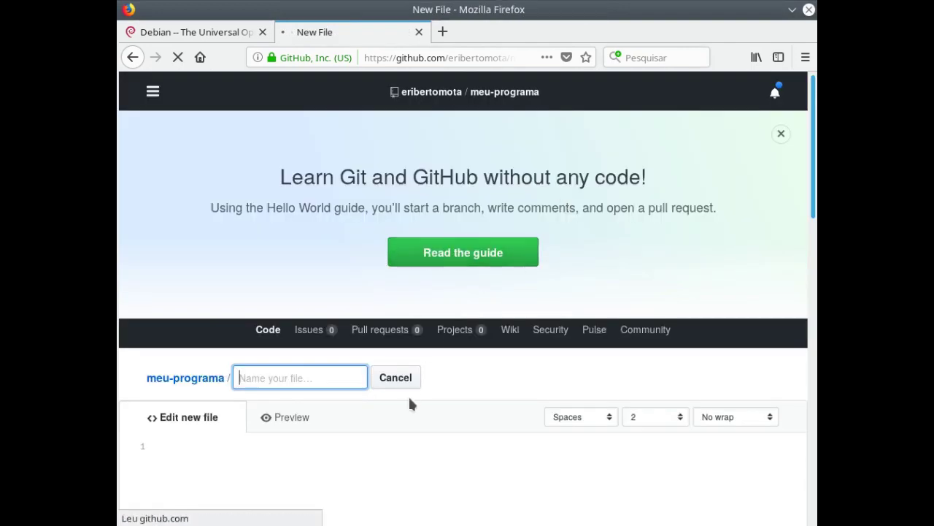
scroll(408, 394, down, 2)
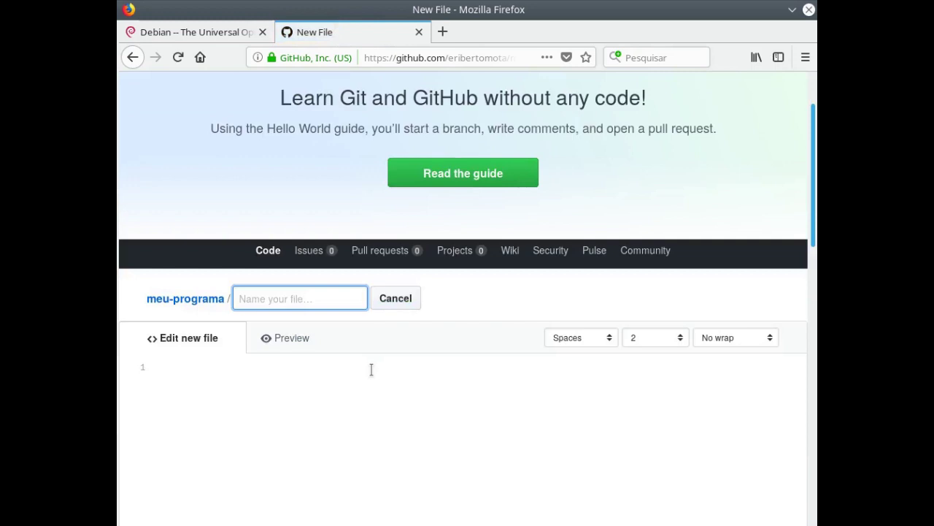
text(89-test)
scroll(371, 369, down, 10)
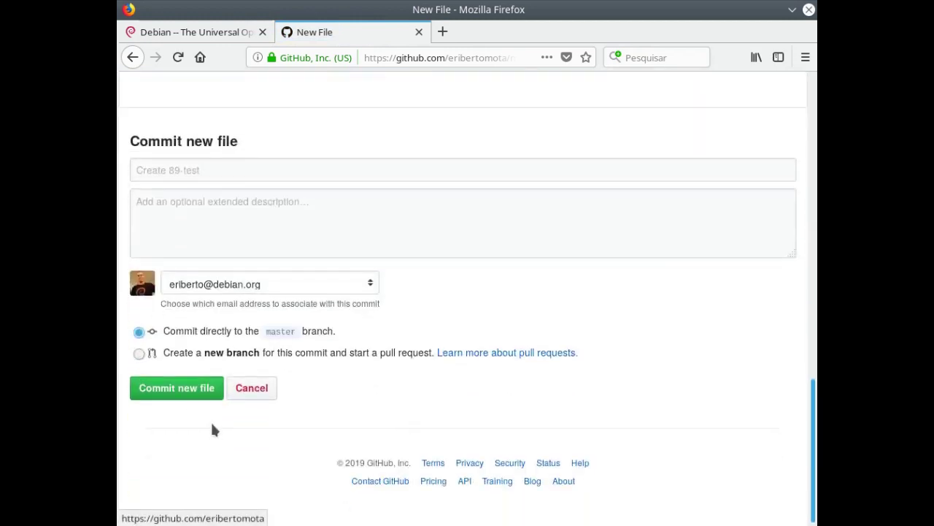
click(178, 389)
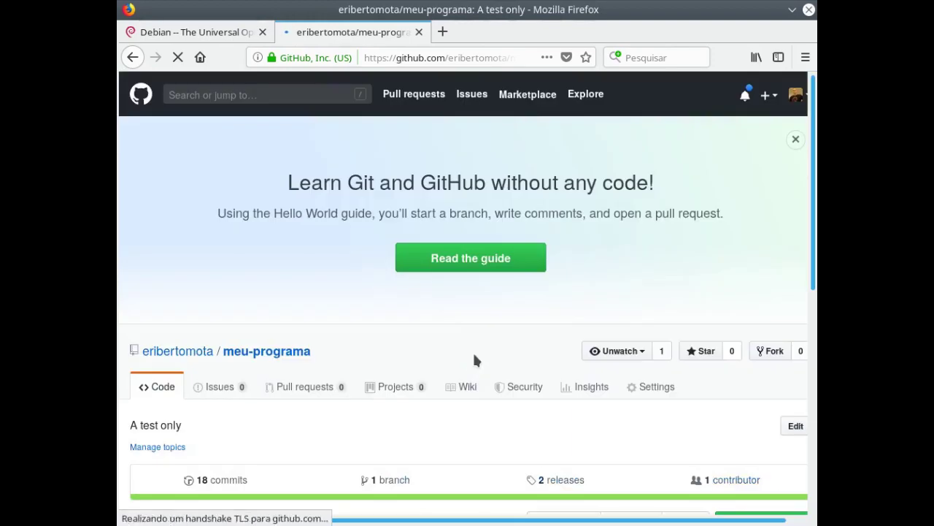
scroll(474, 359, down, 5)
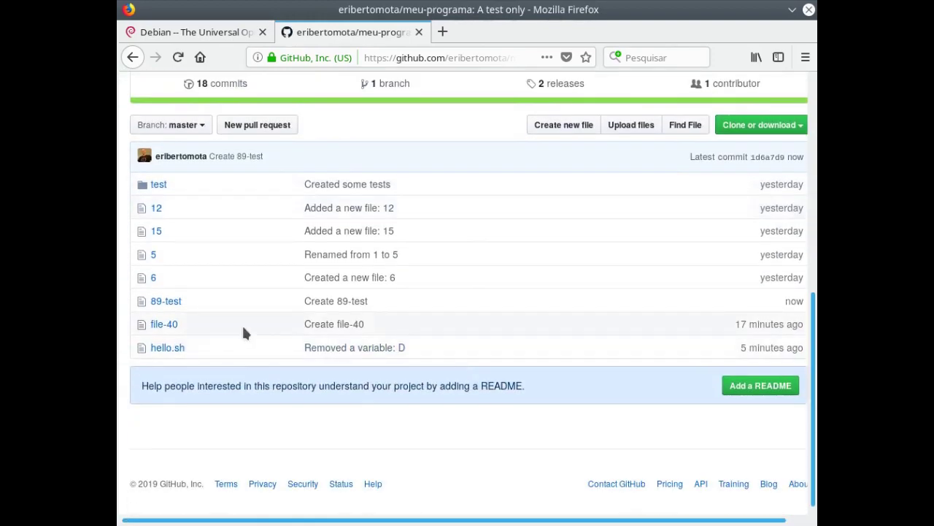
Step: Edit hello.sh online, changing line 3 from A=1 to A=10
click(175, 347)
scroll(362, 380, down, 3)
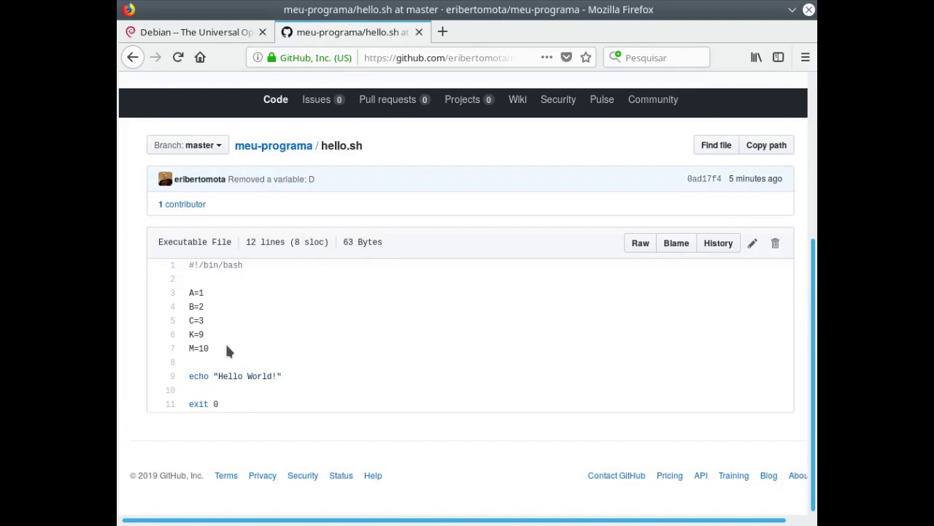
click(753, 243)
scroll(261, 323, down, 3)
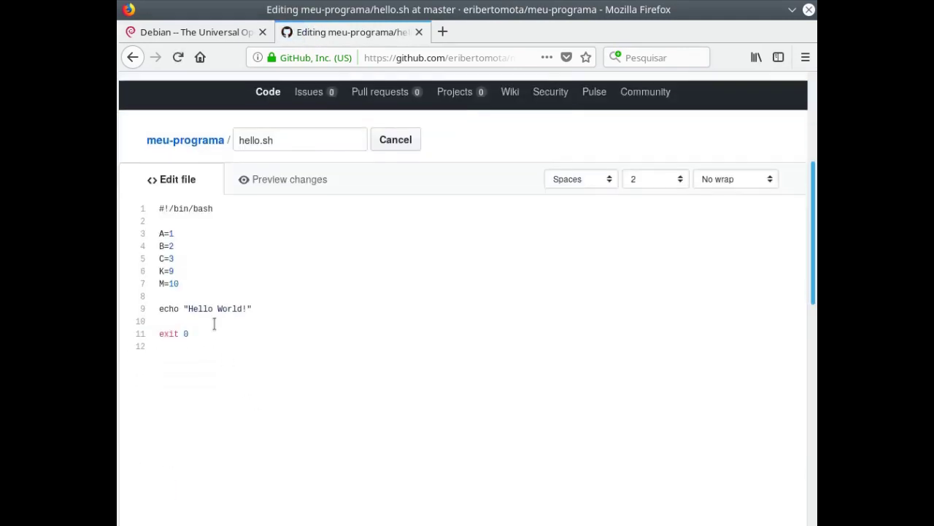
click(175, 232)
text(0)
key(Return)
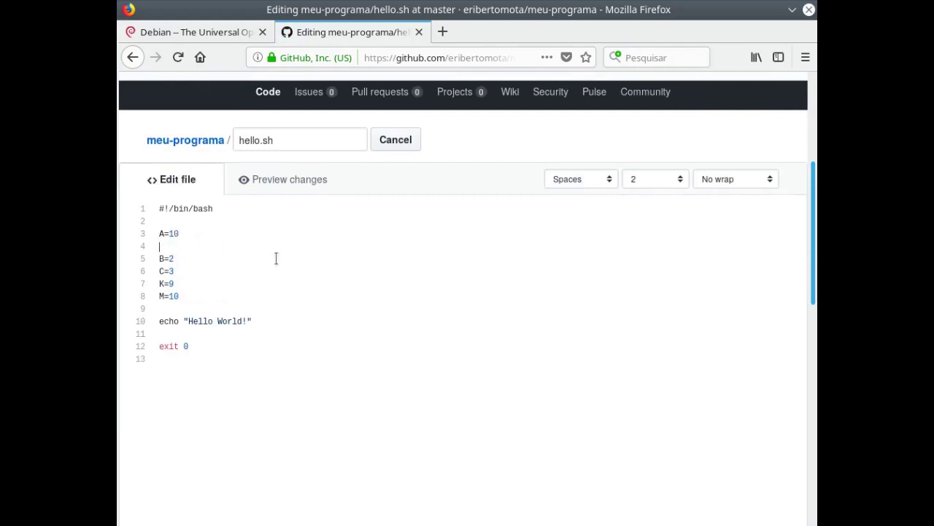
key(BackSpace)
Step: Commit the hello.sh edit directly to master with the message 'Changed A'
scroll(276, 258, down, 10)
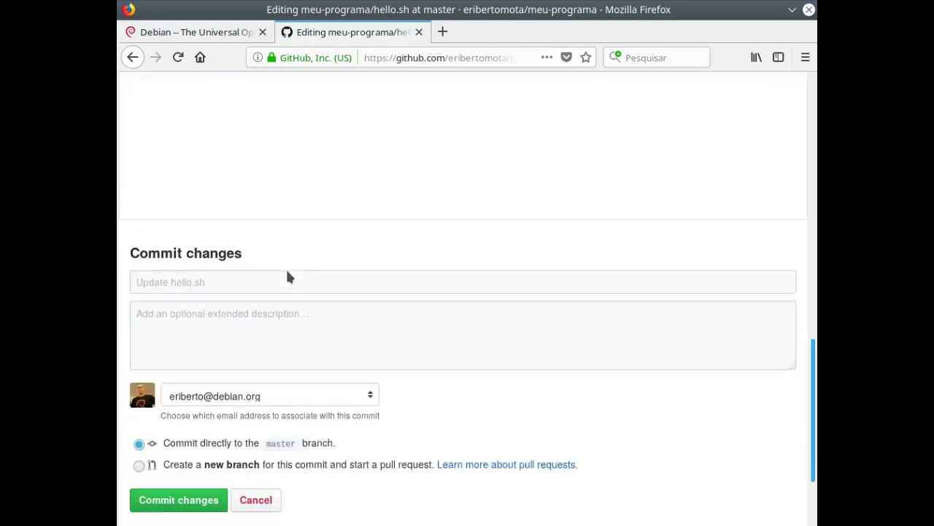
click(262, 258)
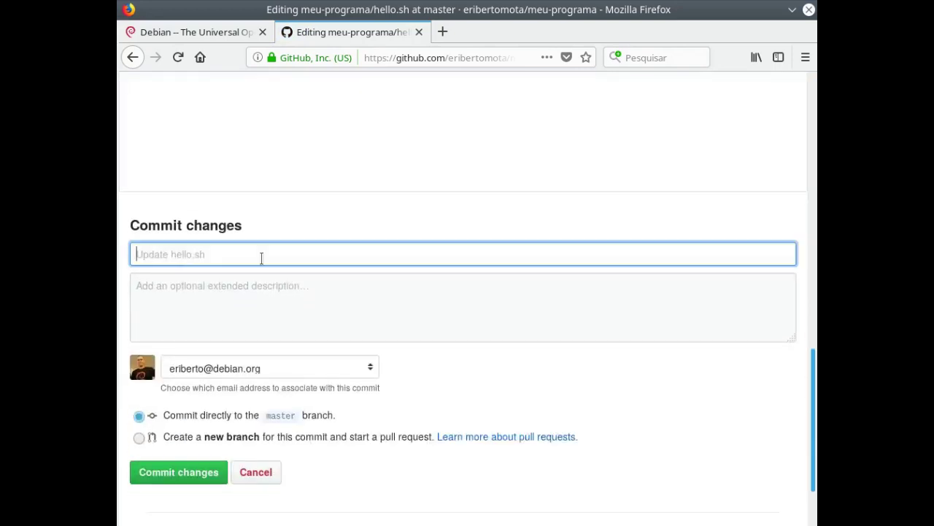
text(Changed )
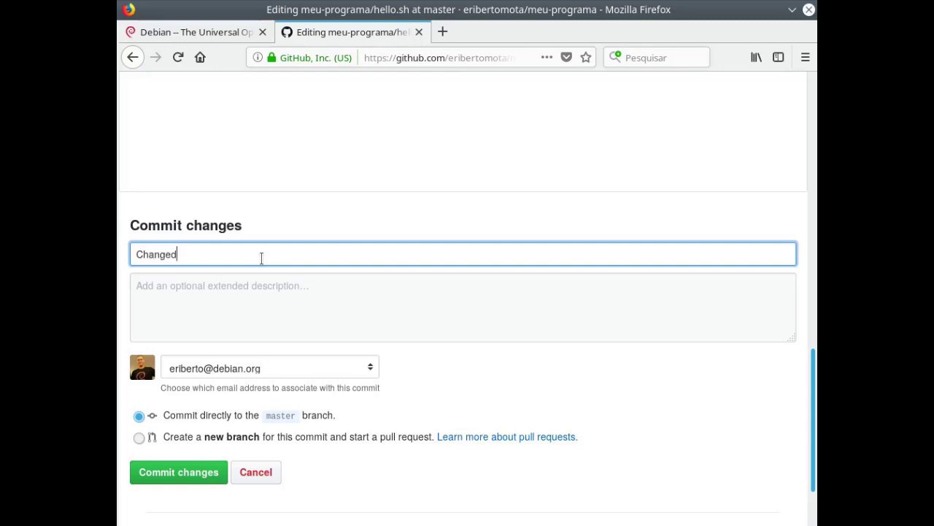
text(A)
key(BackSpace)
click(165, 473)
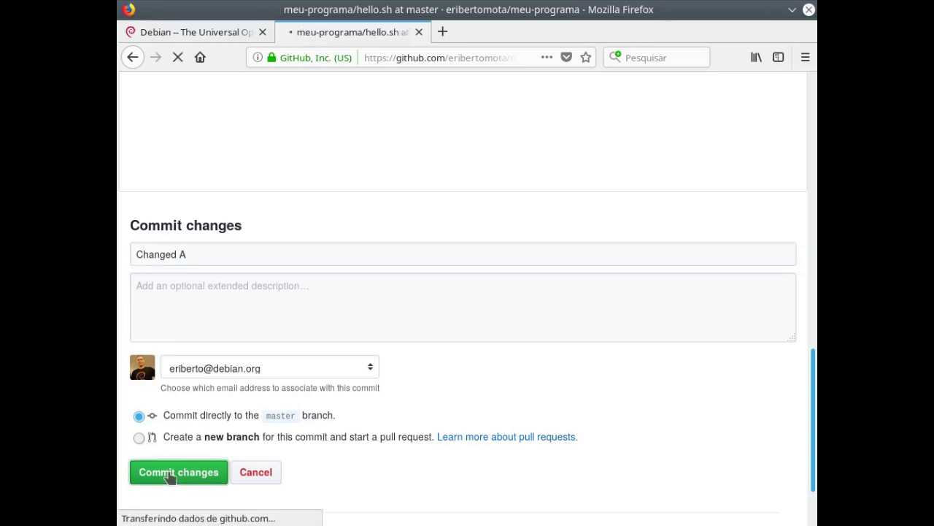
scroll(396, 238, down, 6)
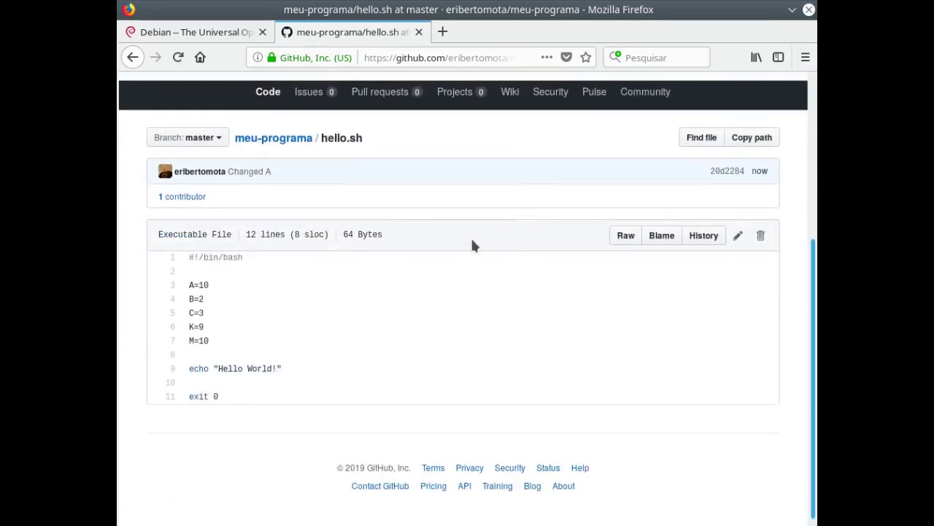
Step: Check the meu-programa overview shows 19 commits with 'Changed A' latest, then go to Konsole
click(289, 143)
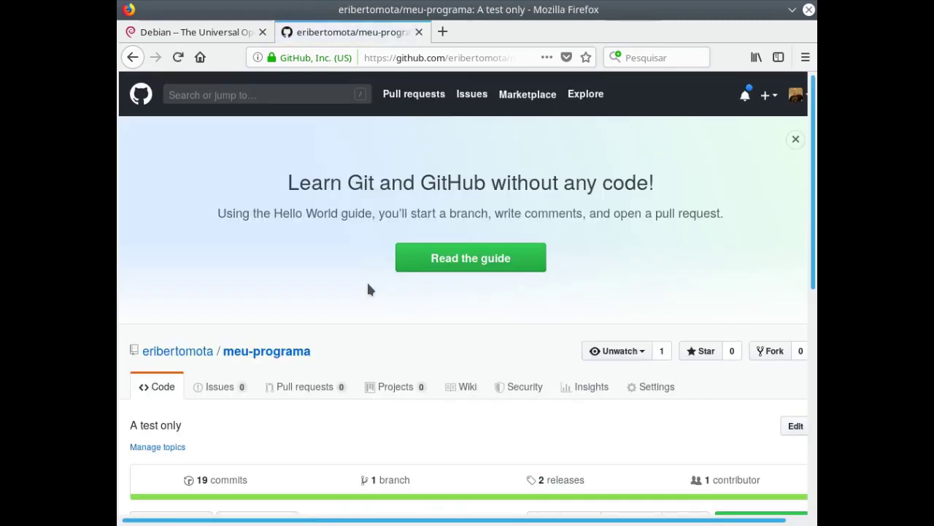
scroll(367, 287, down, 4)
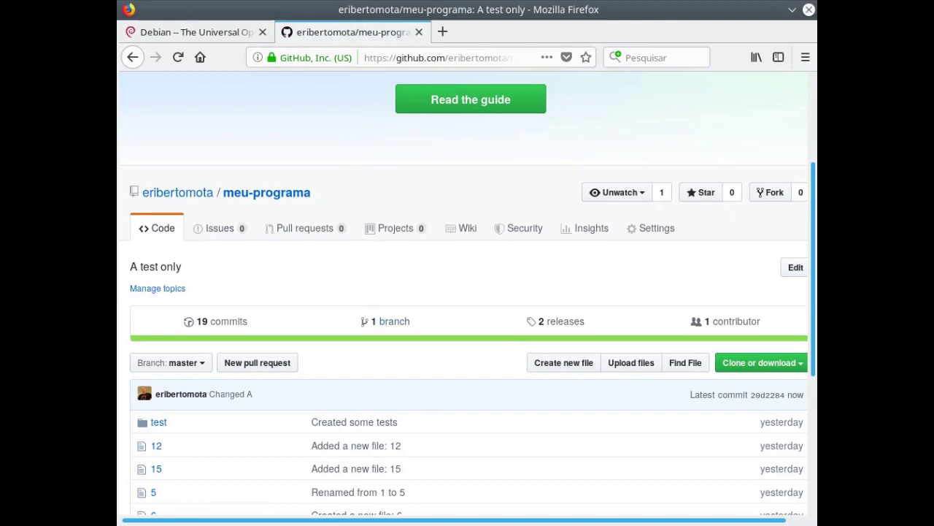
key(alt+Tab)
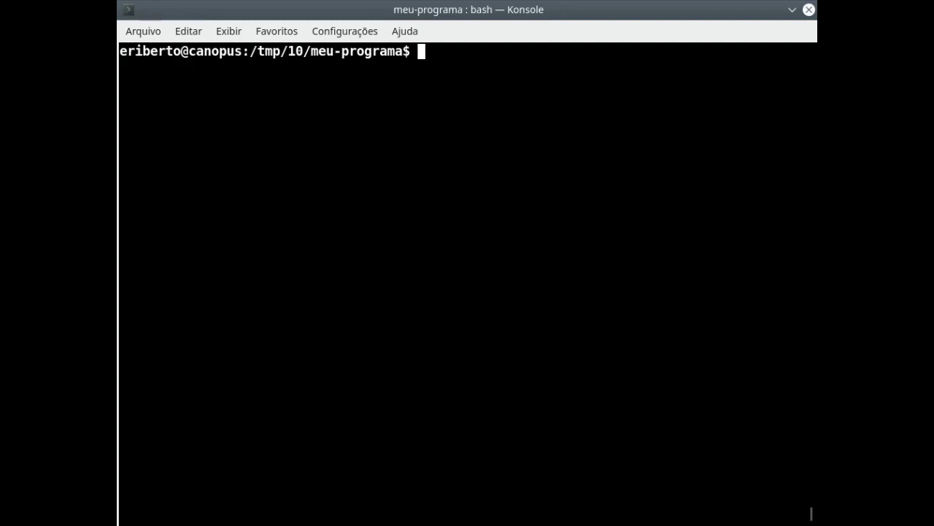
Step: Run git pull with the SSH passphrase, then ls to confirm 89-test is in the local clone
text(git pu)
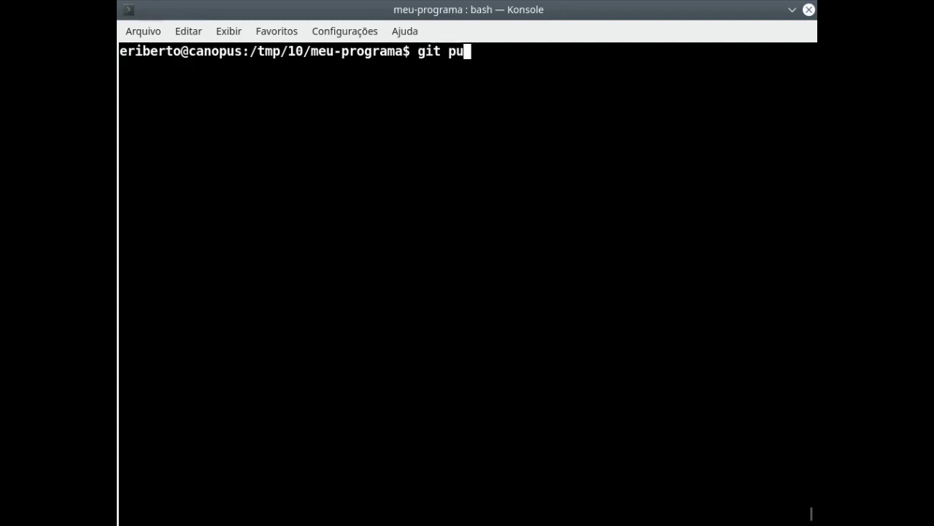
text(ll)
key(Return)
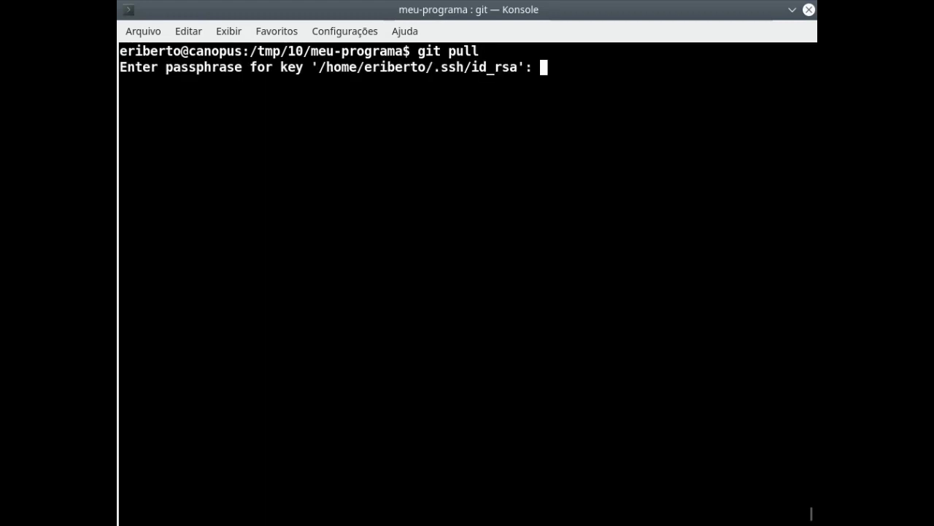
key(Return)
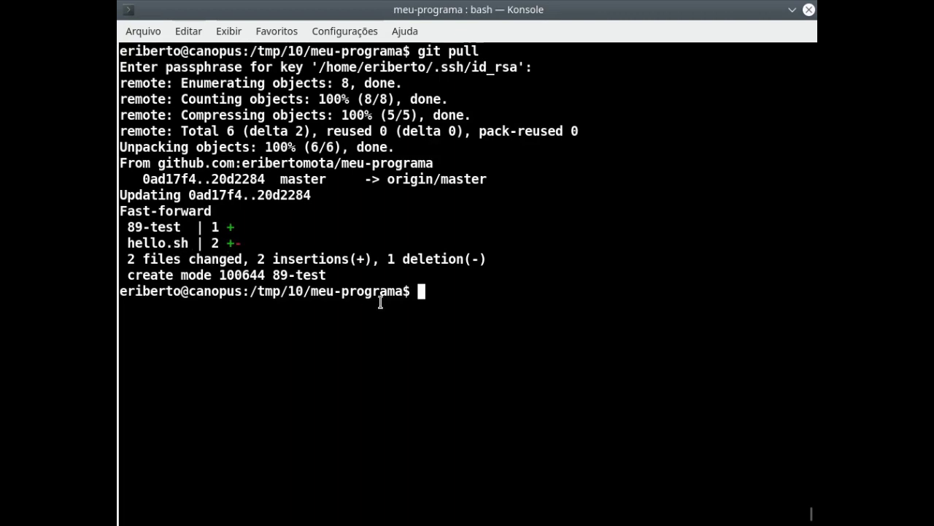
text(ls)
key(Return)
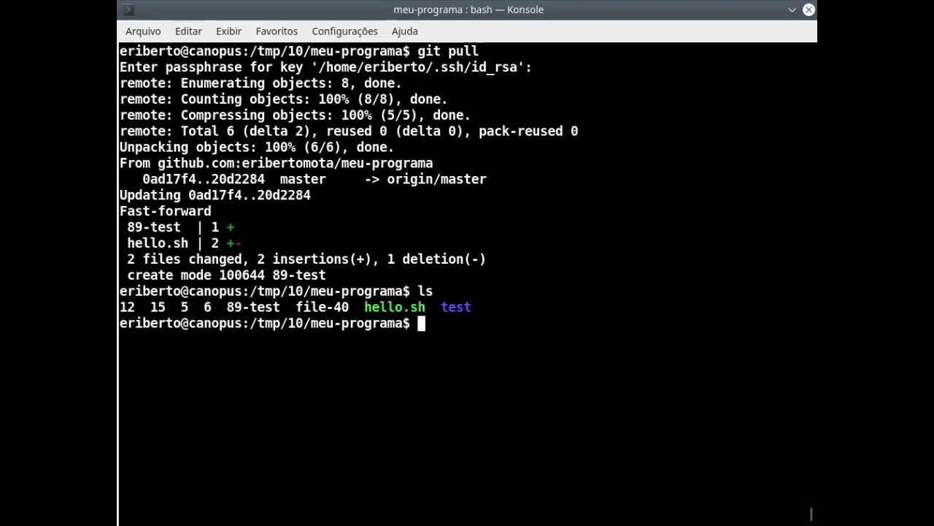
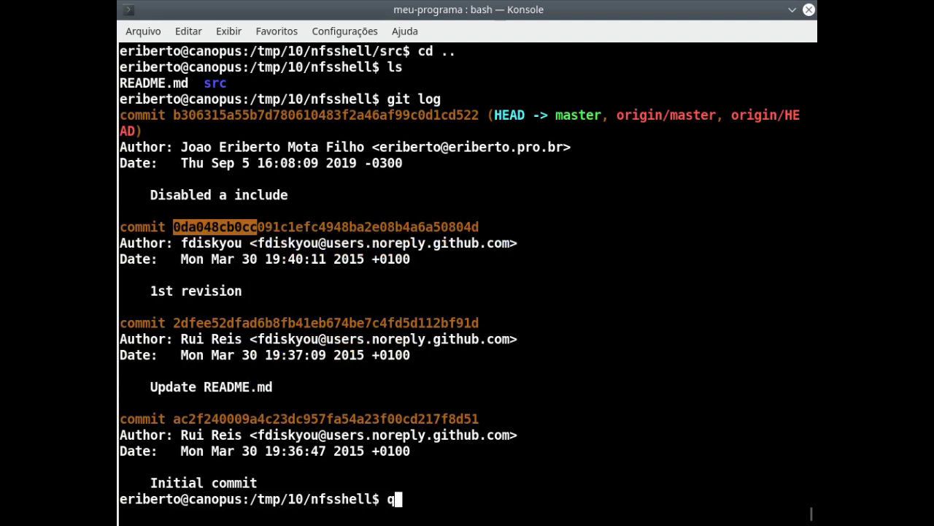
Step: Hard-reset nfsshell's master to the 1st revision commit 0da048cb0cc
key(BackSpace)
key(ctrl+l)
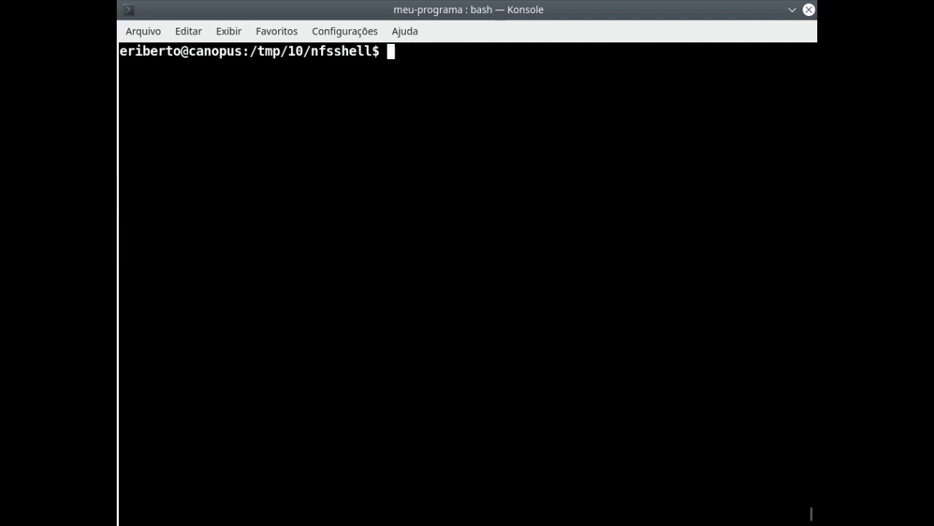
text(git reset --hard)
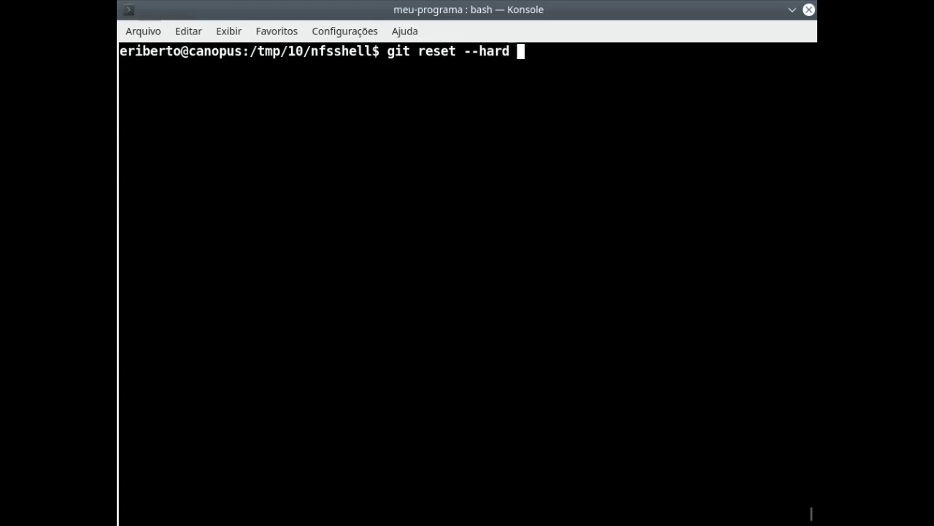
middle_click(395, 227)
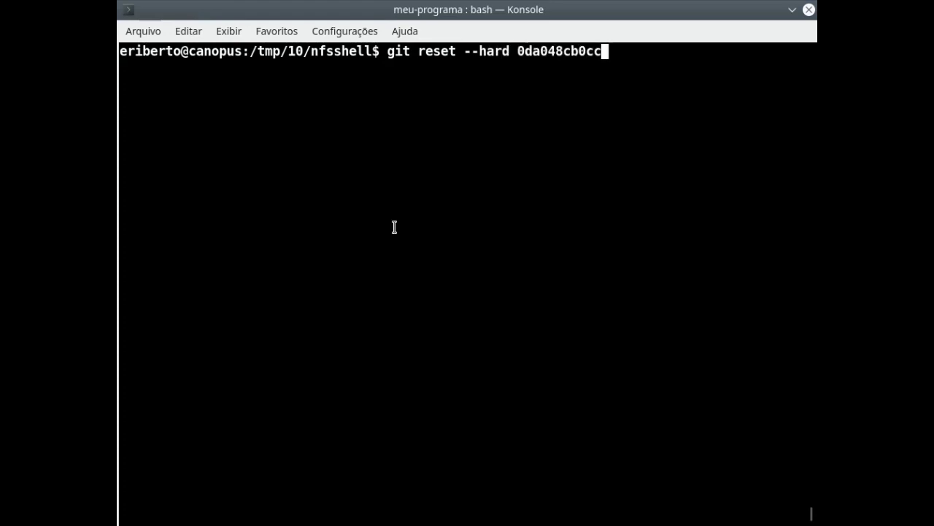
key(Return)
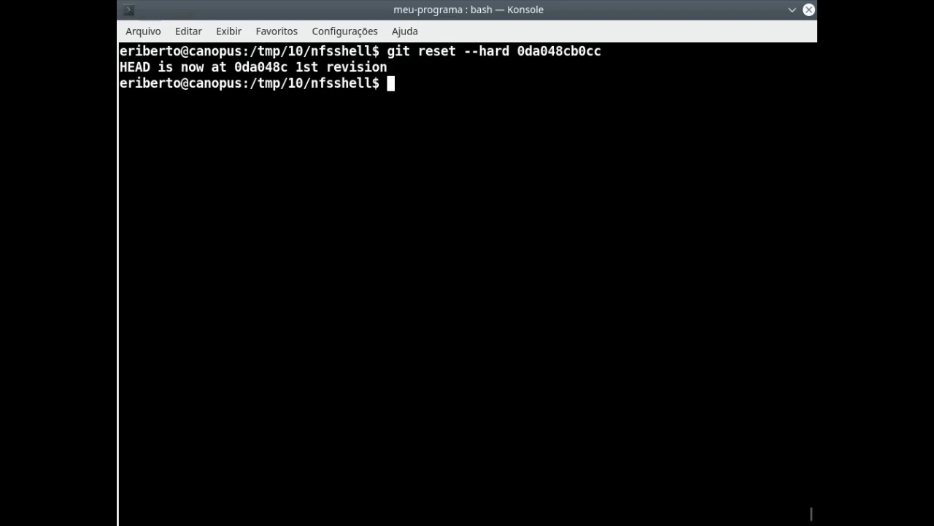
Step: Try pushing all branches to GitHub with git push --all, entering the SSH passphrase
text(git py)
key(BackSpace)
text(ush --all)
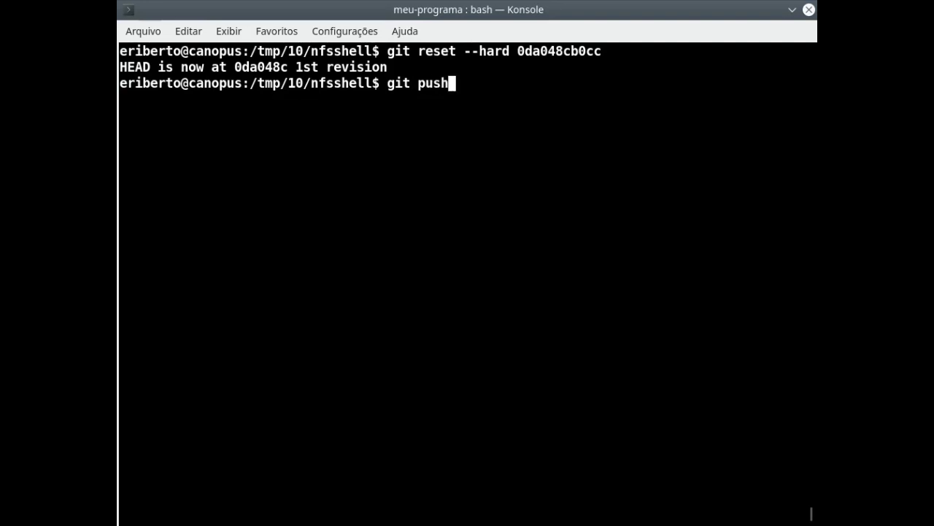
key(Return)
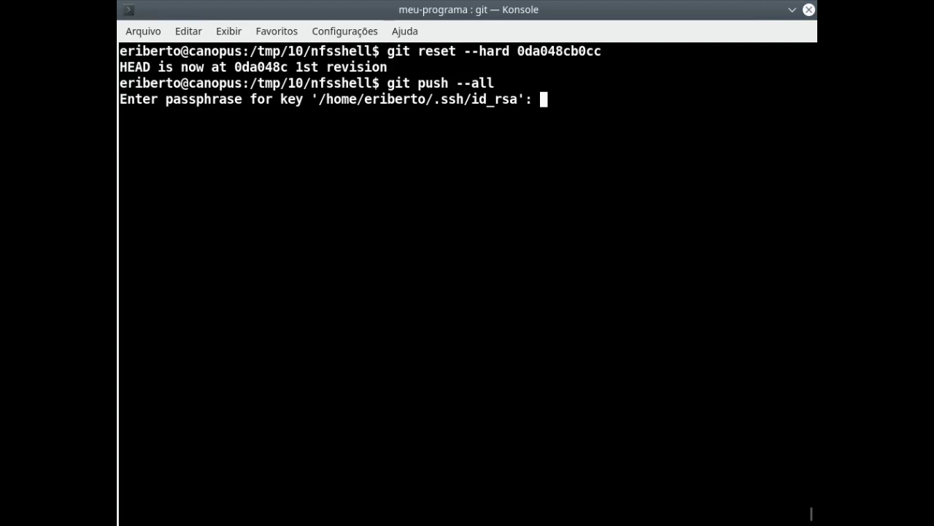
key(Return)
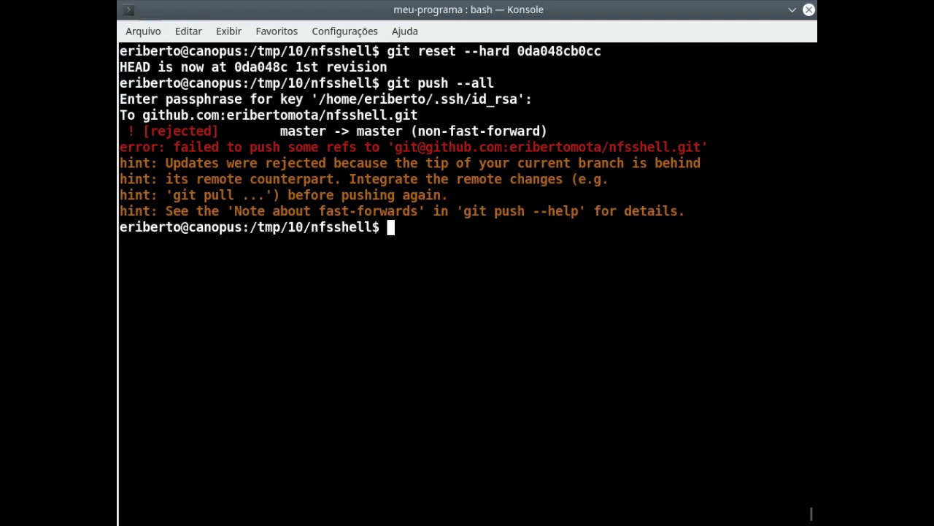
Step: After the rejection, force-push all branches with git push -f --all
key(Up)
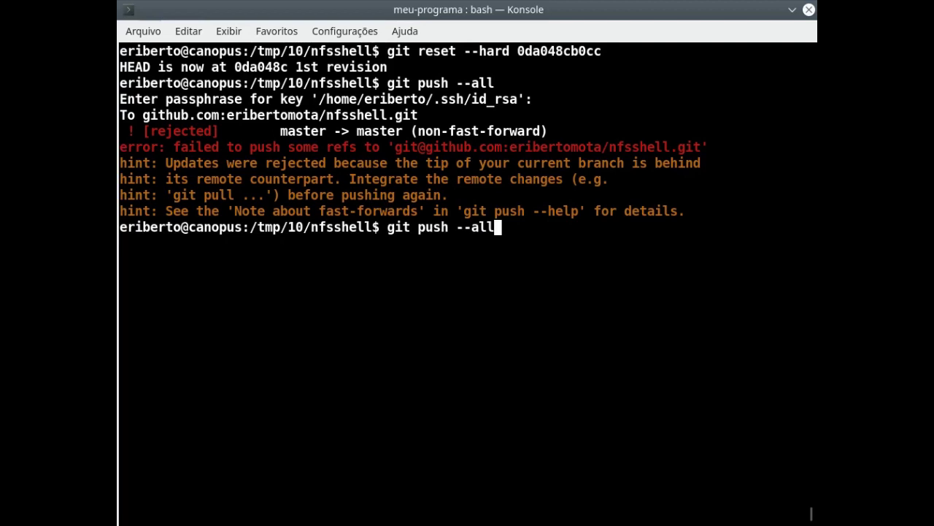
key(Left)
key(Left)
key(Left)
key(Left)
key(Left)
key(Right)
key(Left)
text(-f)
key(Return)
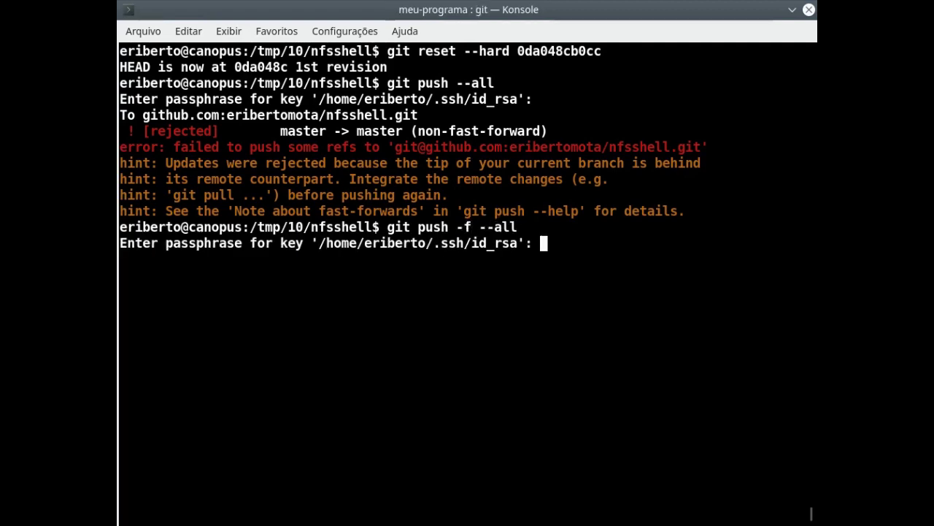
key(Return)
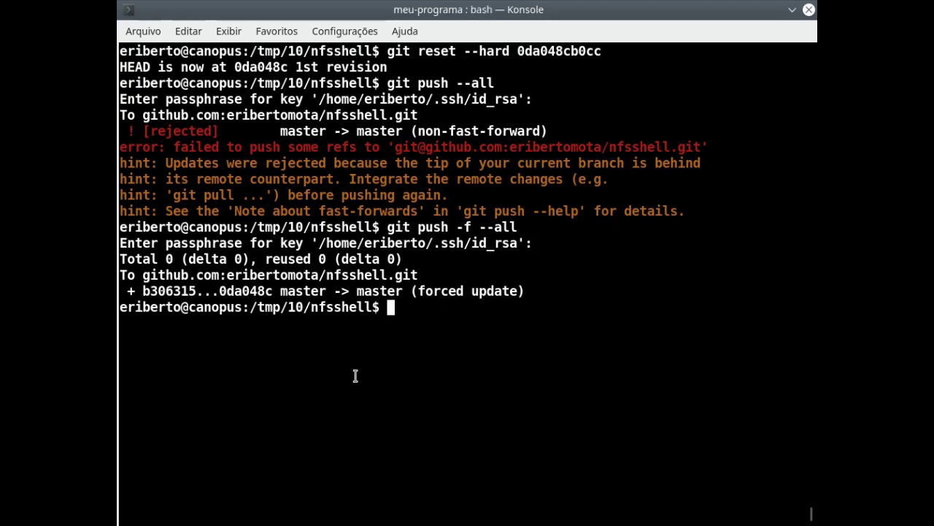
key(alt+Tab)
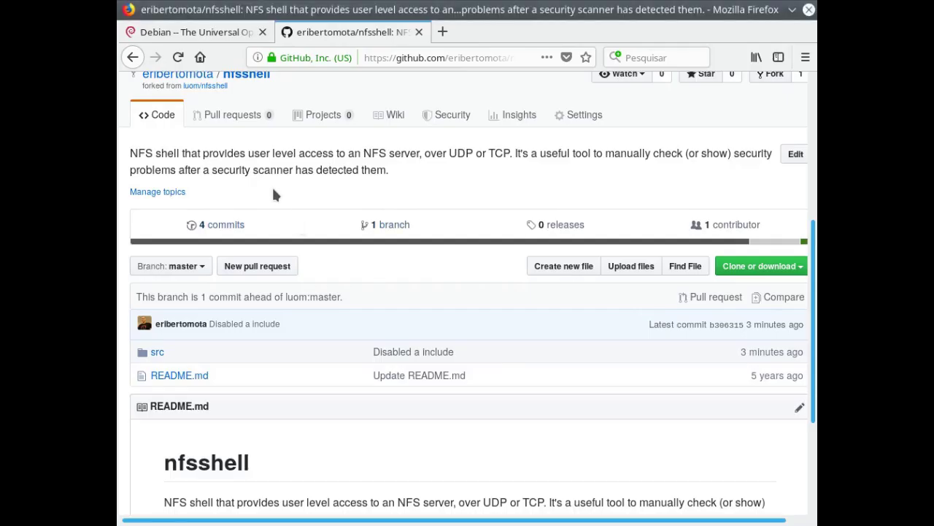
Step: Reload the GitHub nfsshell fork page to confirm it now lists 3 commits
click(246, 75)
scroll(348, 204, down, 5)
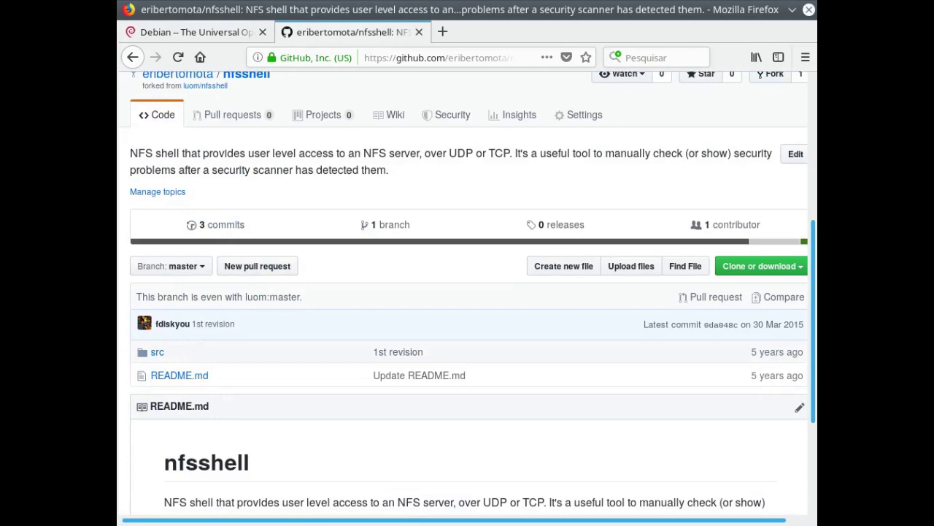
key(alt+Tab)
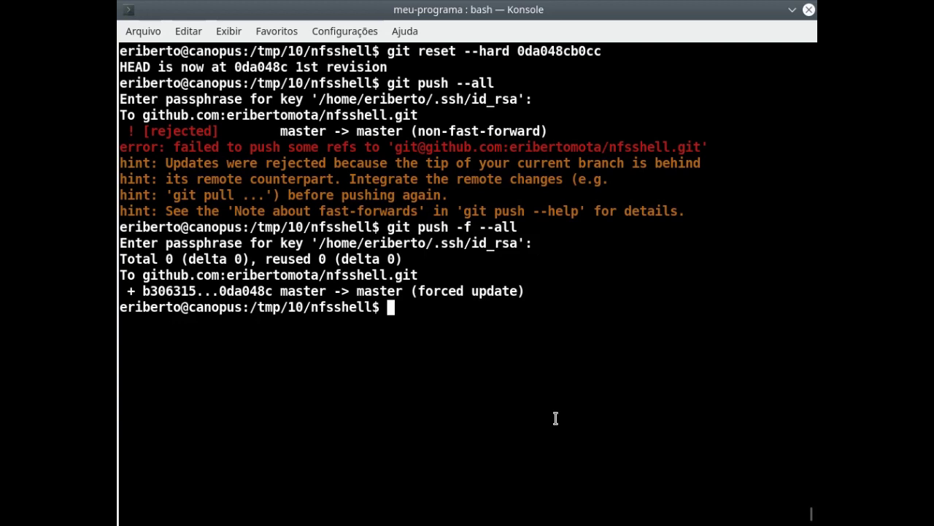
Step: Create and switch to branch disable-useless-include, then list the repository files
text(git chec)
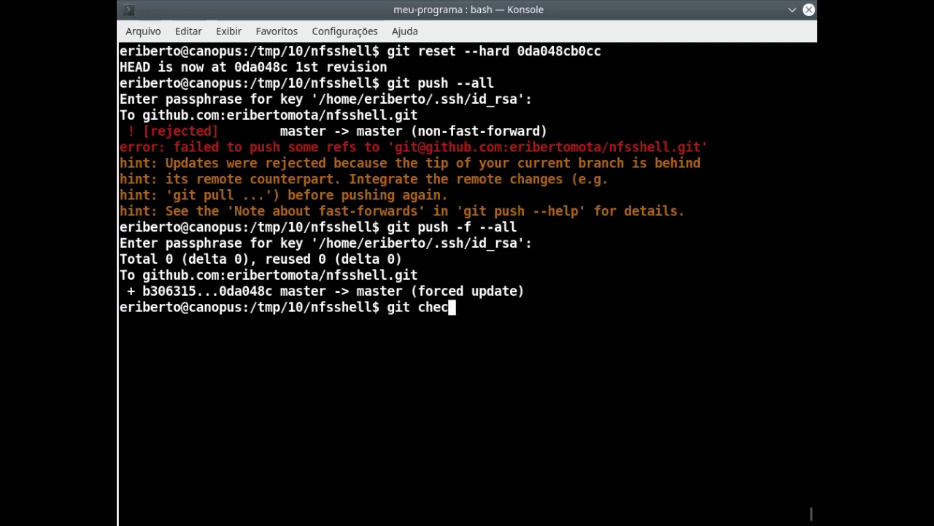
text(kout -b )
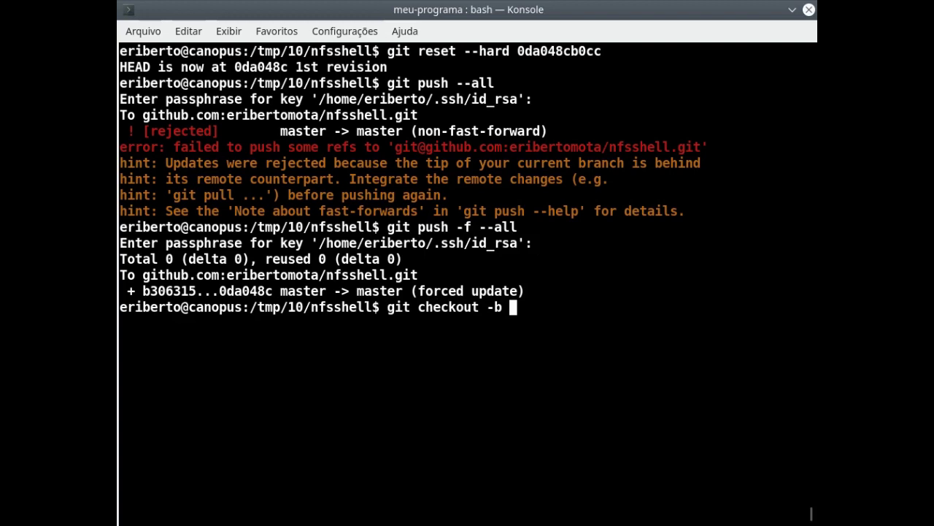
text(disable-useless-include)
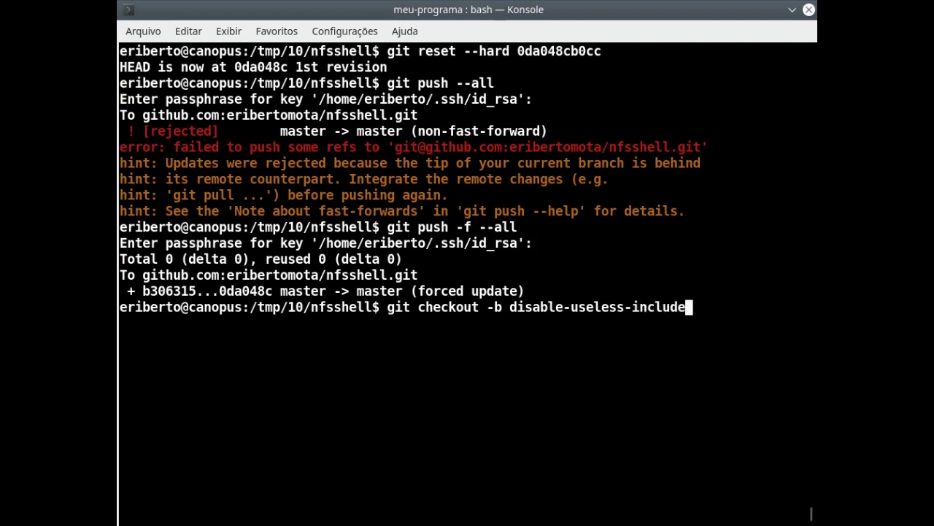
key(Return)
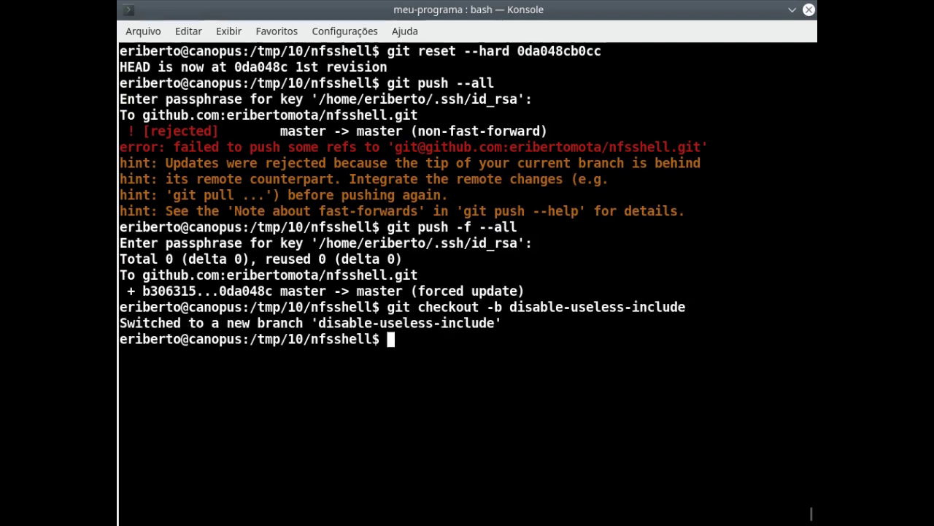
text(ls)
key(Return)
Step: Move into the src folder, list its files, and prepare mcedit nfs.c
text(cd src/)
key(Tab)
key(Return)
text(ls)
key(Return)
text(mcedit nfs)
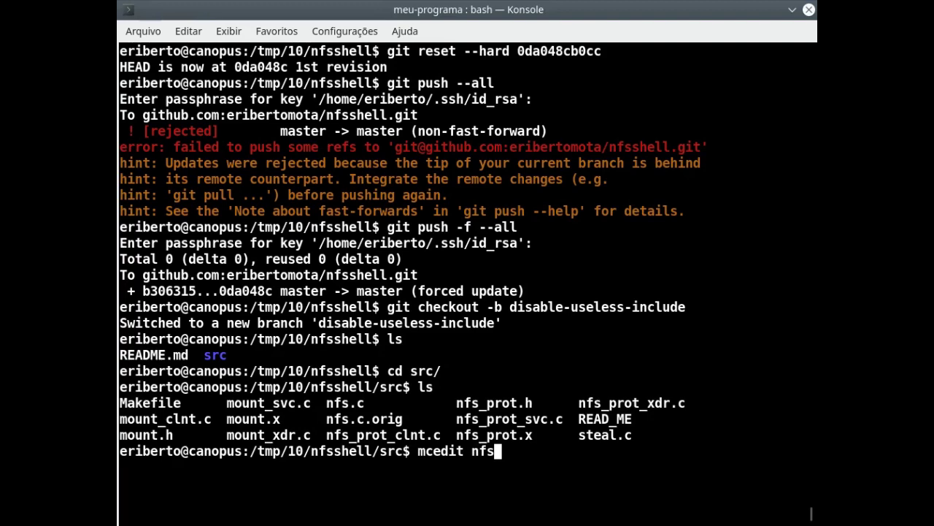
text(.c)
Step: Comment out the assert.h include in nfs.c with // and save the file
key(Return)
key(Left)
key(Left)
text(//;)
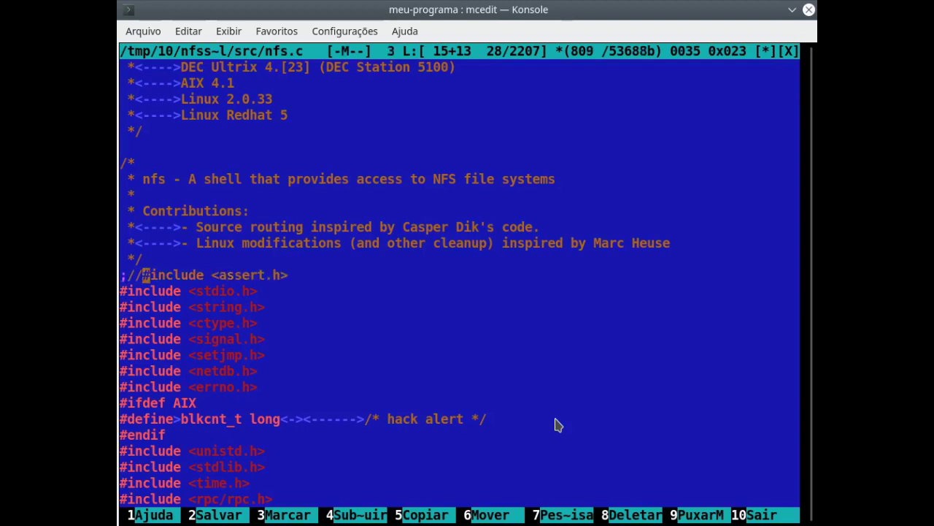
key(BackSpace)
key(BackSpace)
key(BackSpace)
text(//)
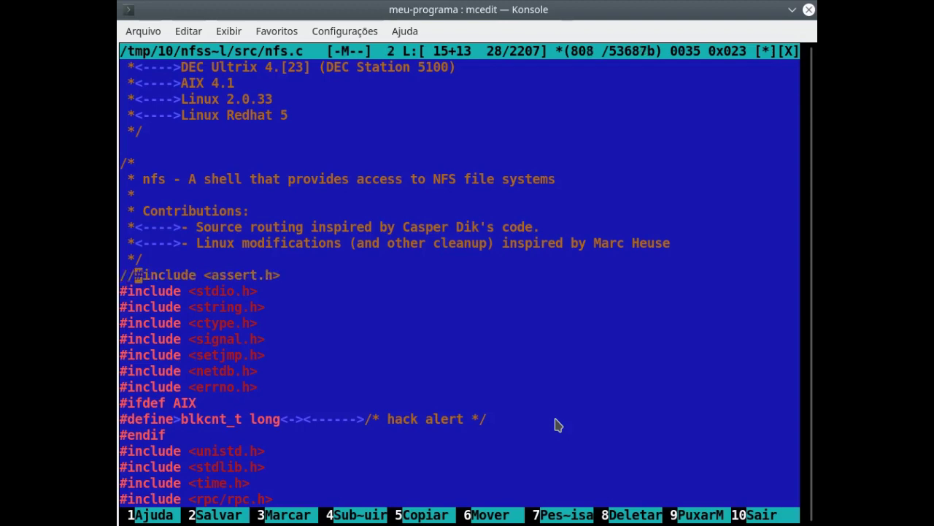
key(F2)
key(F10)
Step: Start git commit -a with the title 'Disabbled an include'
text(git c)
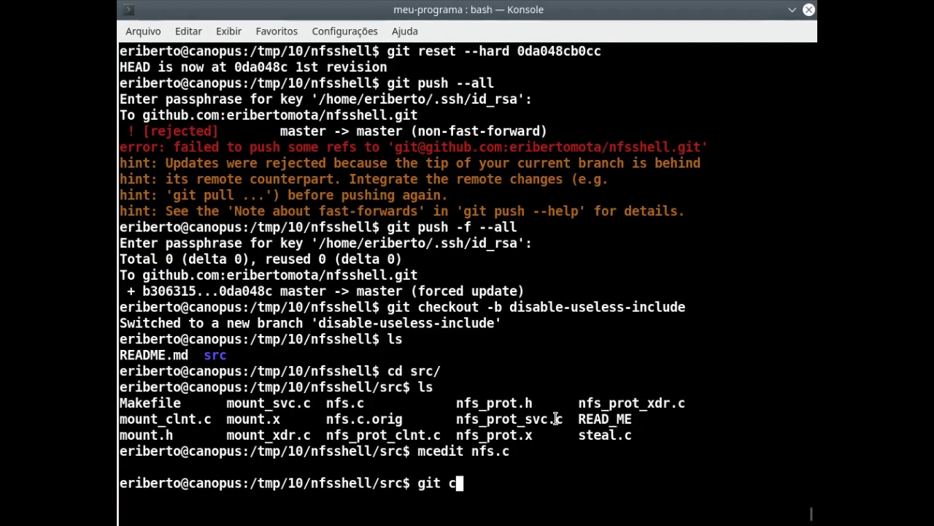
text(ommit -a)
key(Return)
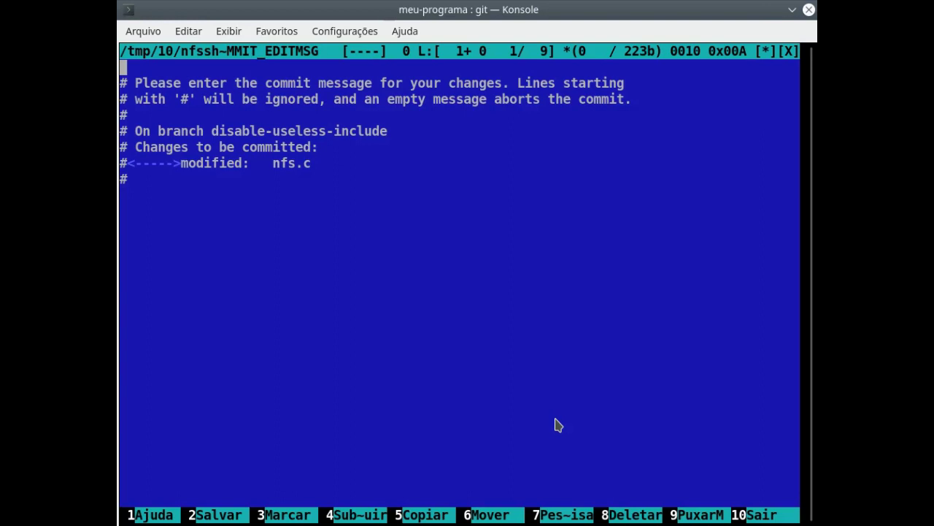
text(Di)
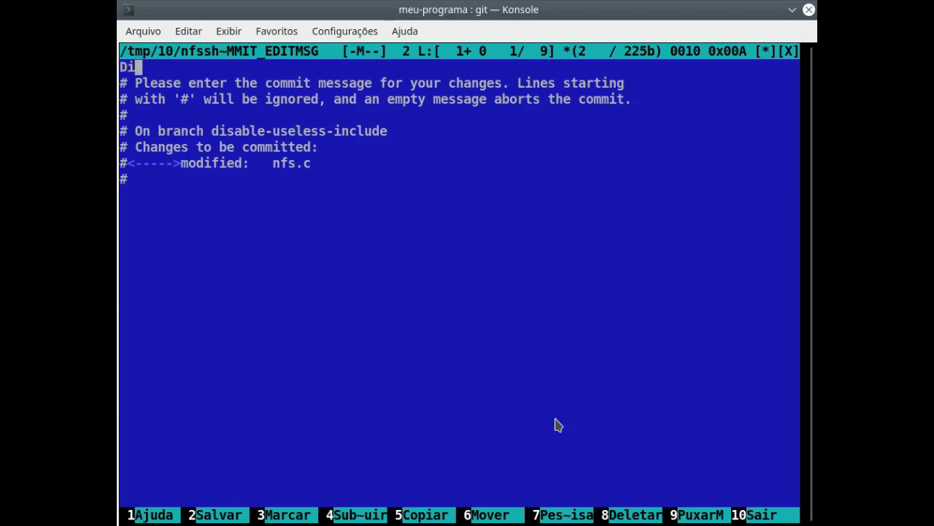
text(sabbl)
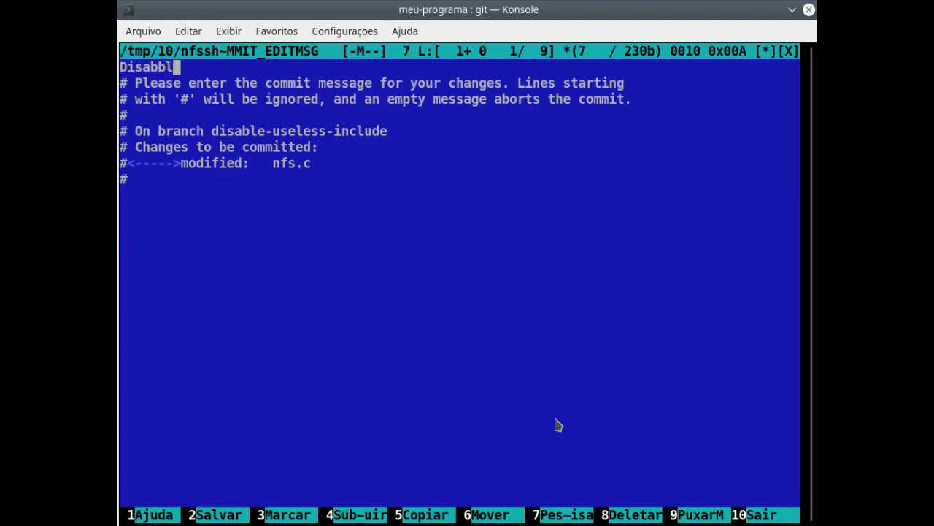
text(ed.a u)
key(BackSpace)
key(BackSpace)
text(n )
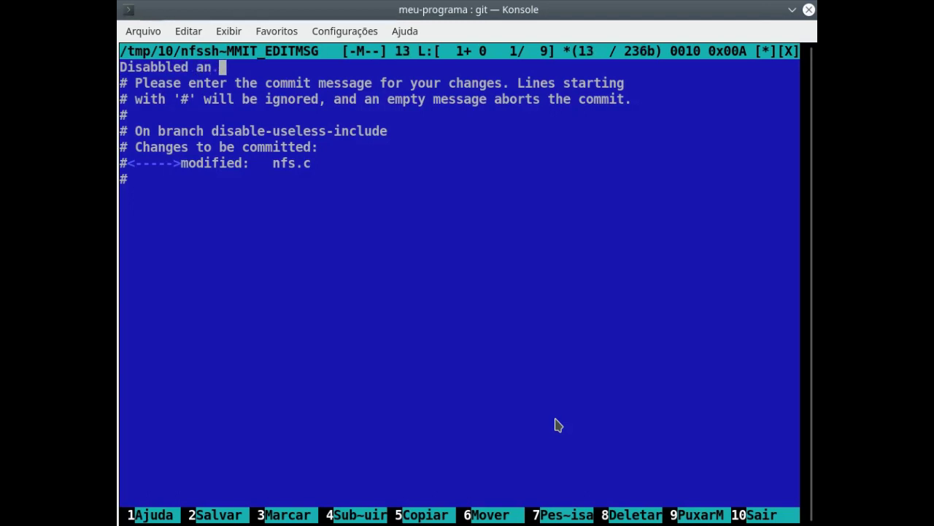
text(include)
key(Return)
key(Return)
Step: Add the body 'This include is no longer needed because...' and save to complete the commit
text(This )
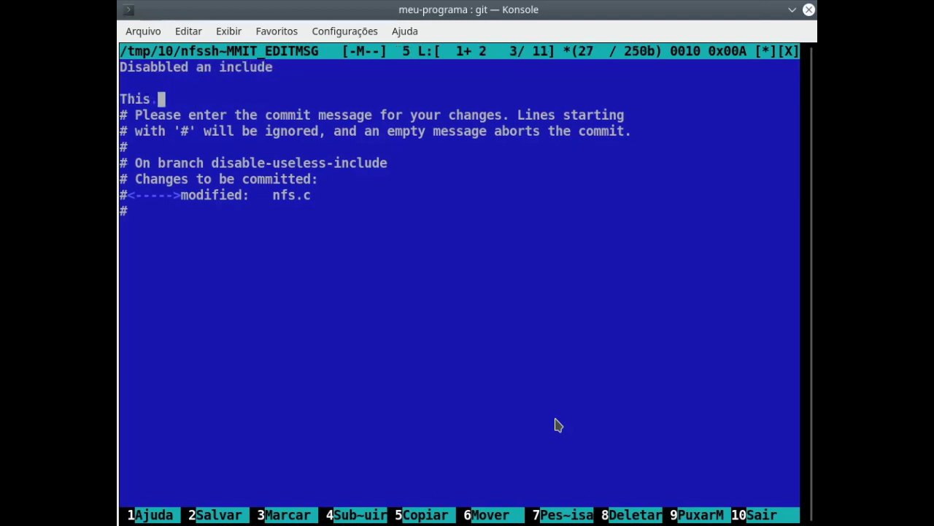
text(inclun)
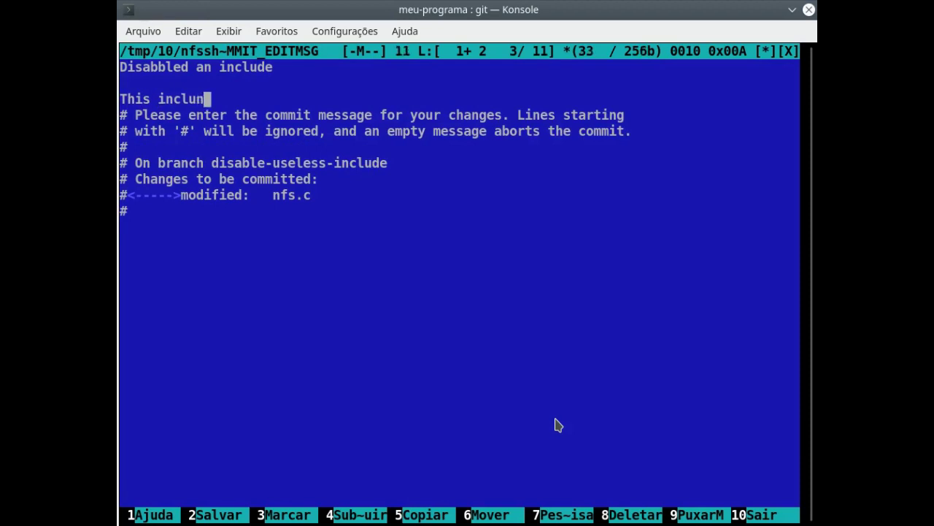
key(BackSpace)
text(de i)
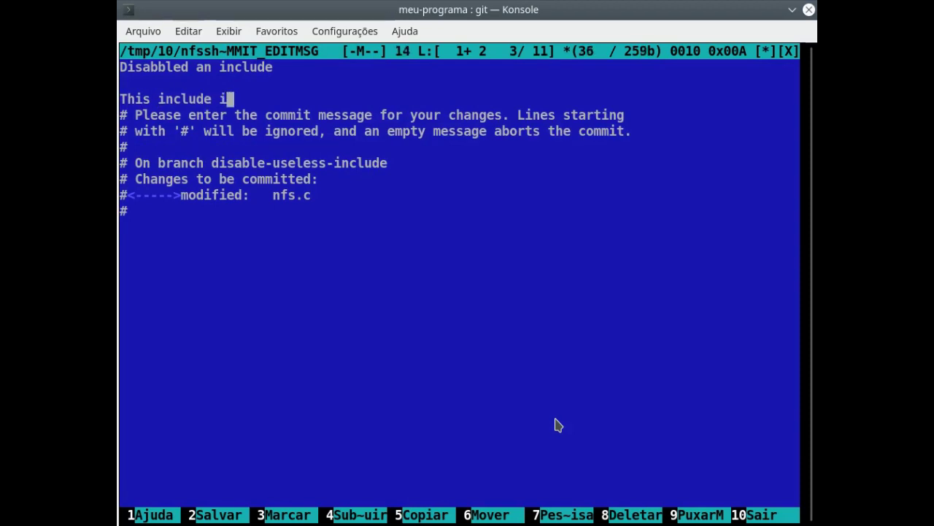
text(s.not)
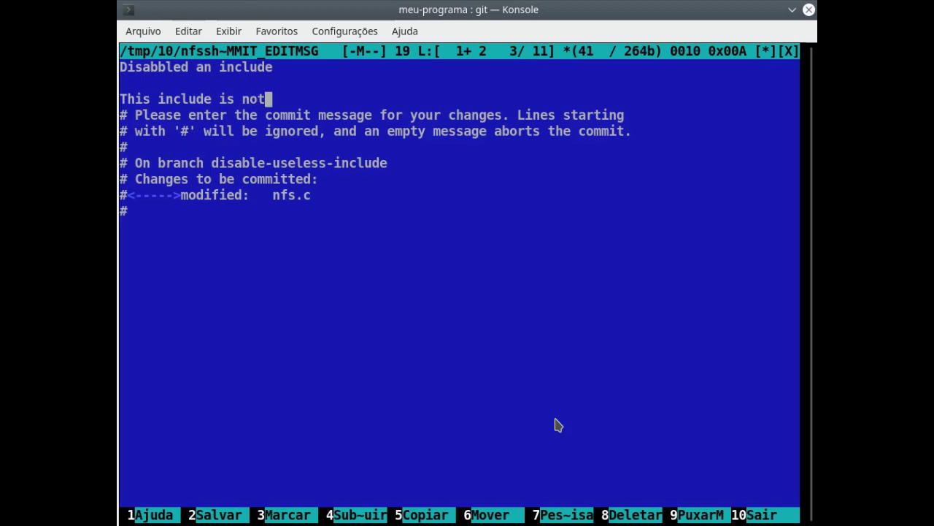
key(BackSpace)
key(BackSpace)
text(long)
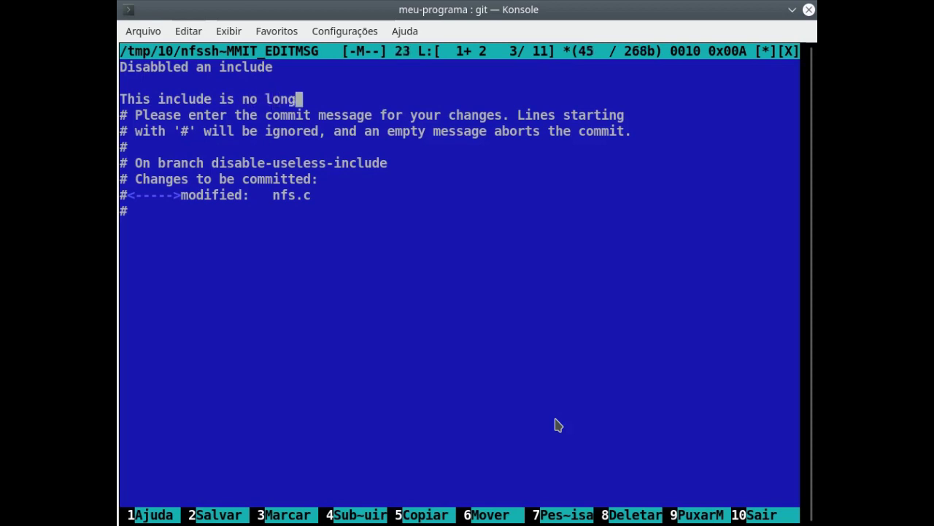
text(er nee)
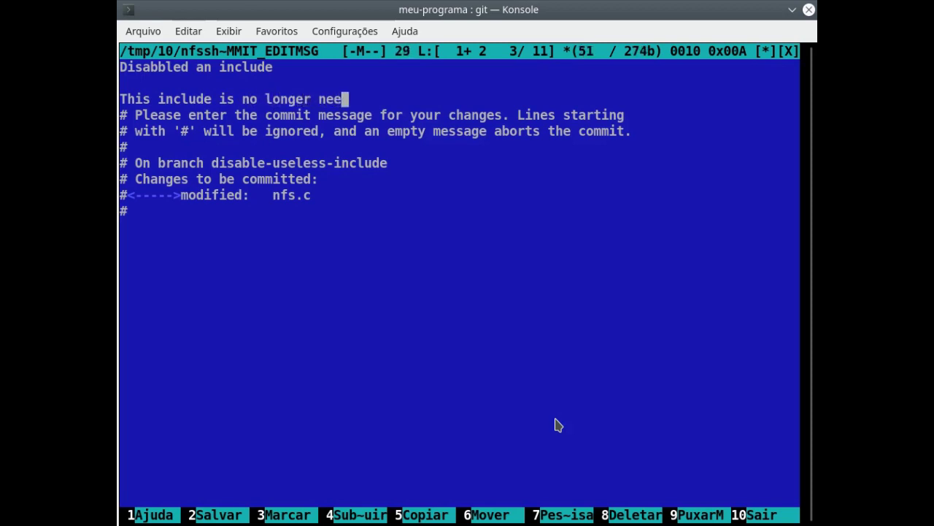
text(ded.)
key(BackSpace)
text(because...)
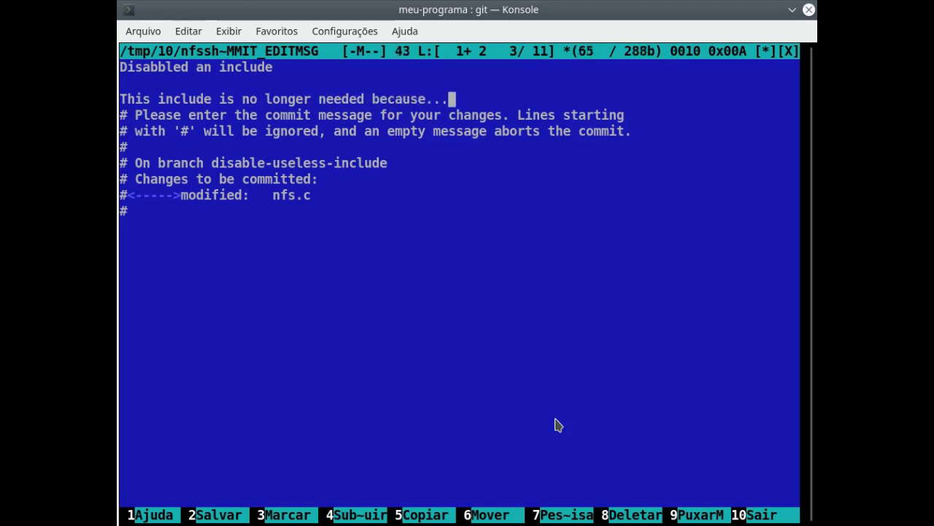
key(F2)
key(Return)
key(F10)
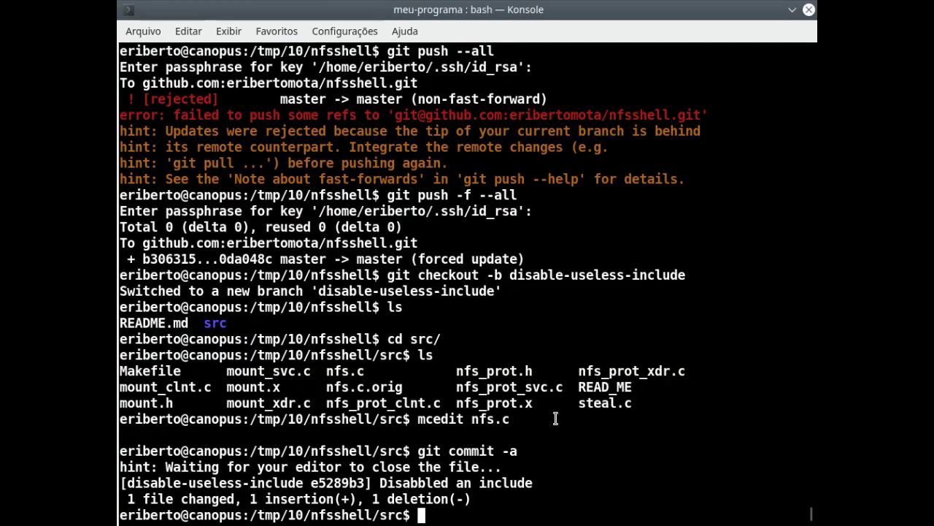
Step: Push all branches, including disable-useless-include, with git push --all and the SSH passphrase
text(git p)
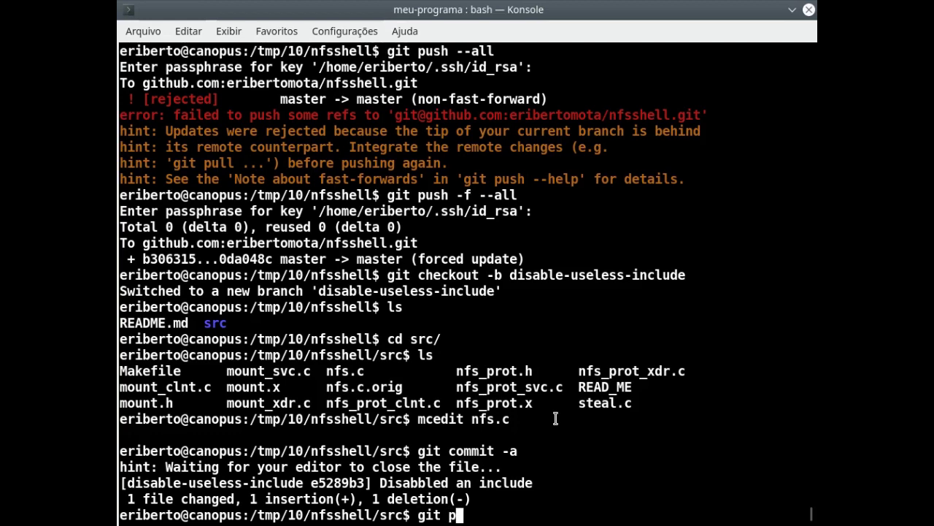
text(ush --all)
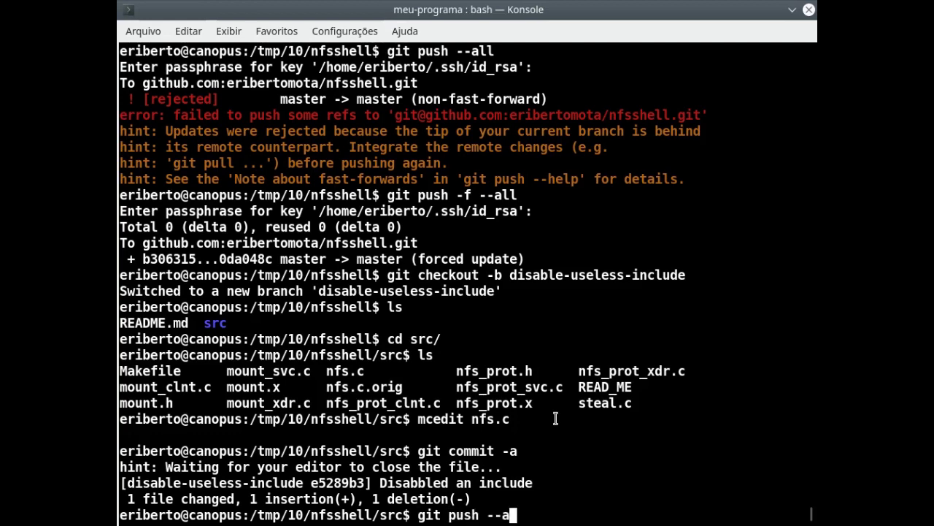
key(Return)
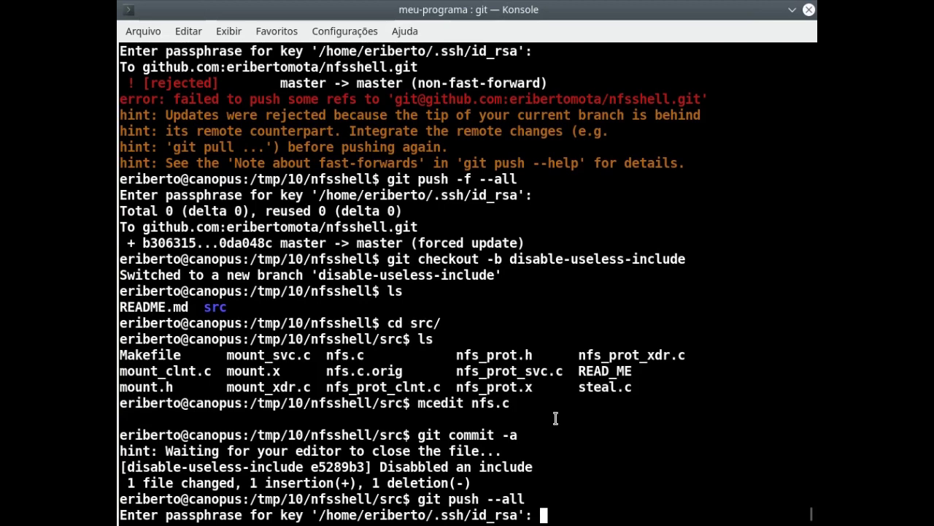
key(Return)
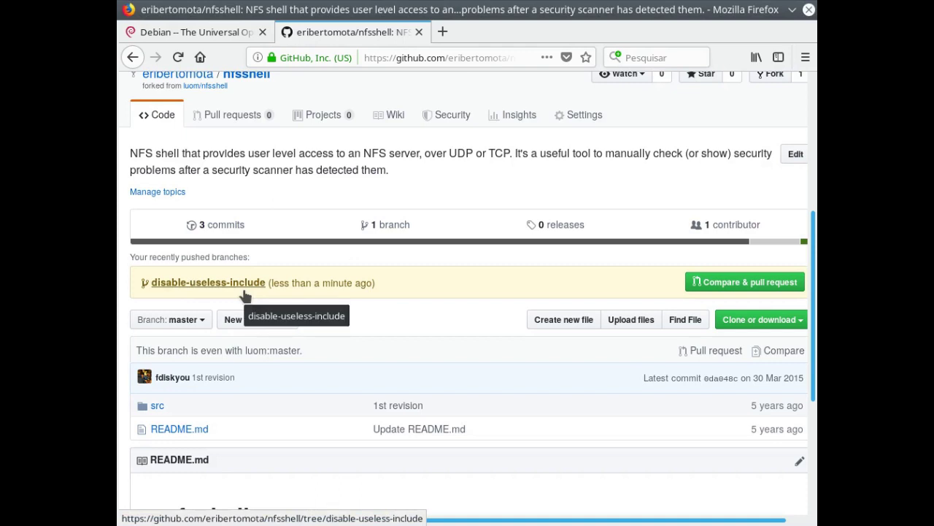
Step: Open disable-useless-include from the fork's branch list and start a pull request from it
click(387, 226)
scroll(391, 228, down, 3)
scroll(391, 228, down, 1)
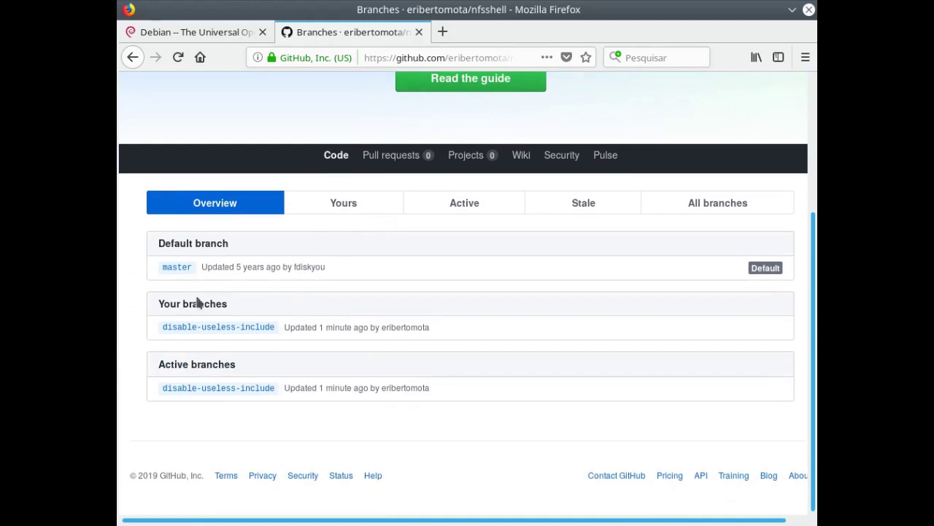
click(264, 333)
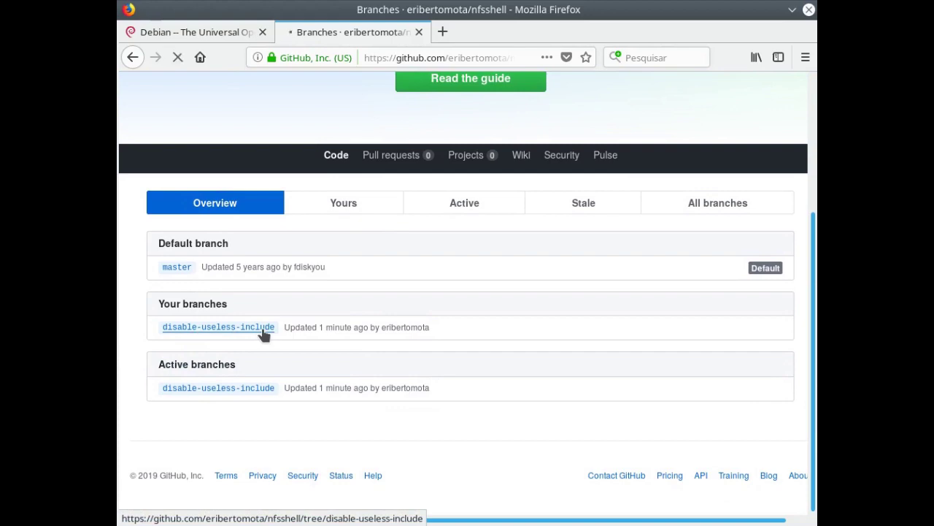
scroll(261, 336, down, 5)
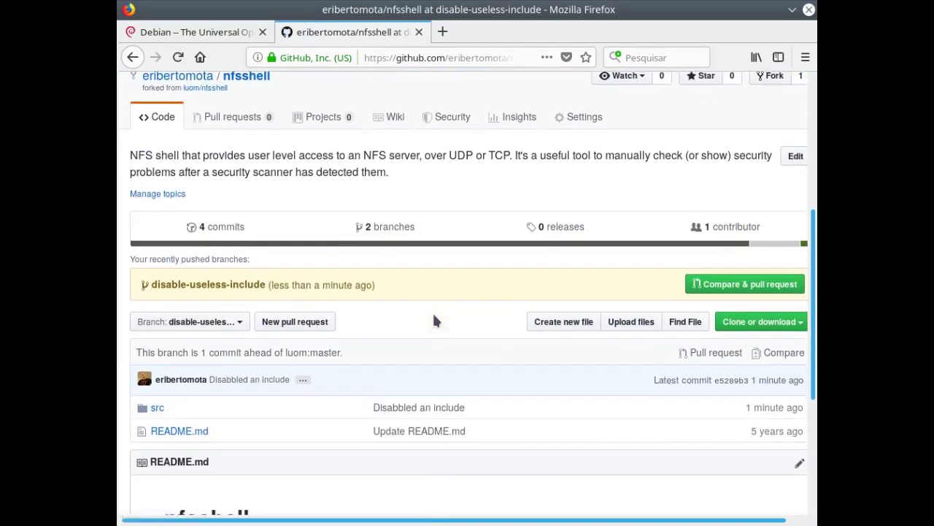
scroll(433, 319, up, 2)
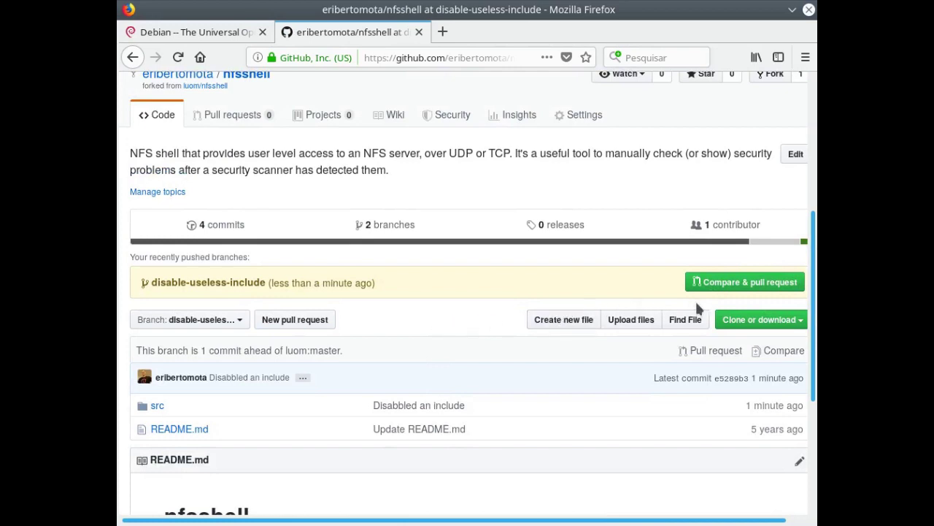
click(763, 292)
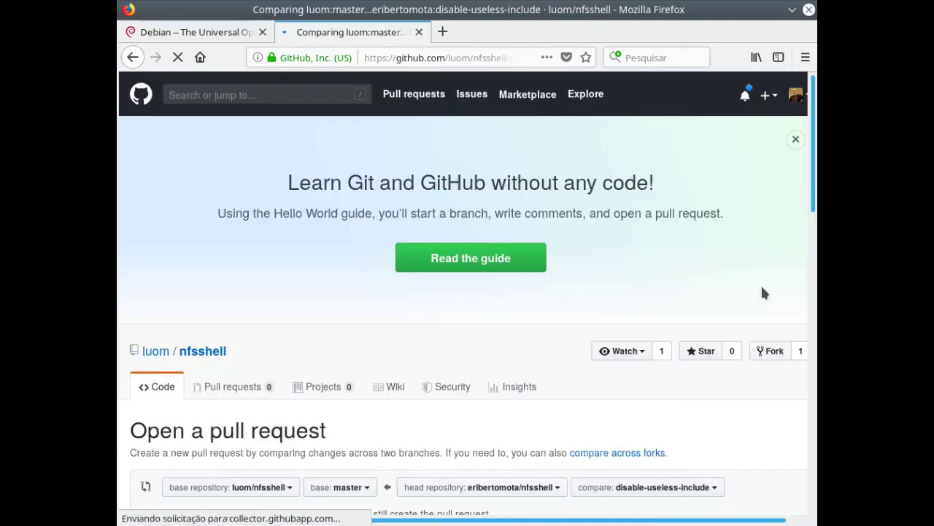
Step: Correct the pull request title from 'Disabbled' to 'Disabled an include'
scroll(509, 216, down, 5)
scroll(468, 218, down, 1)
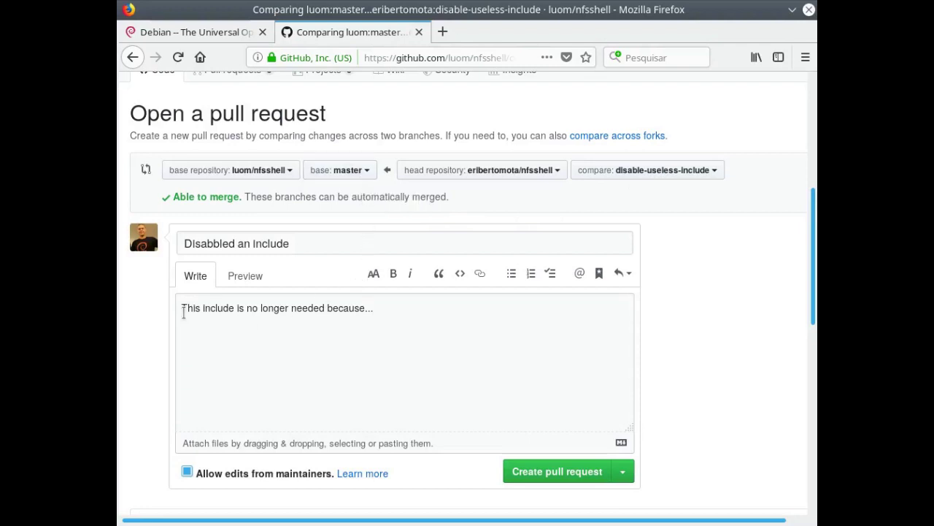
click(213, 243)
key(Delete)
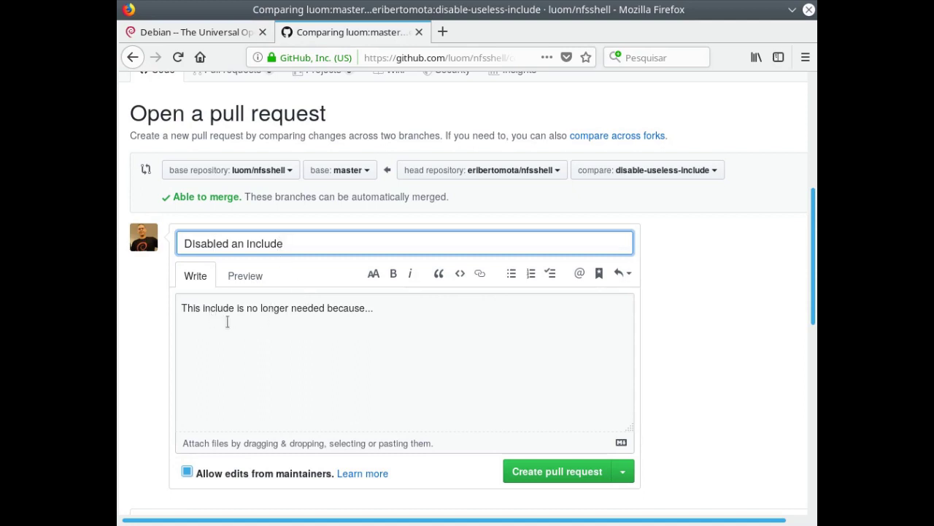
Step: Review the nfs.c diff, then go to luom/nfsshell's Pull requests page
scroll(294, 325, down, 3)
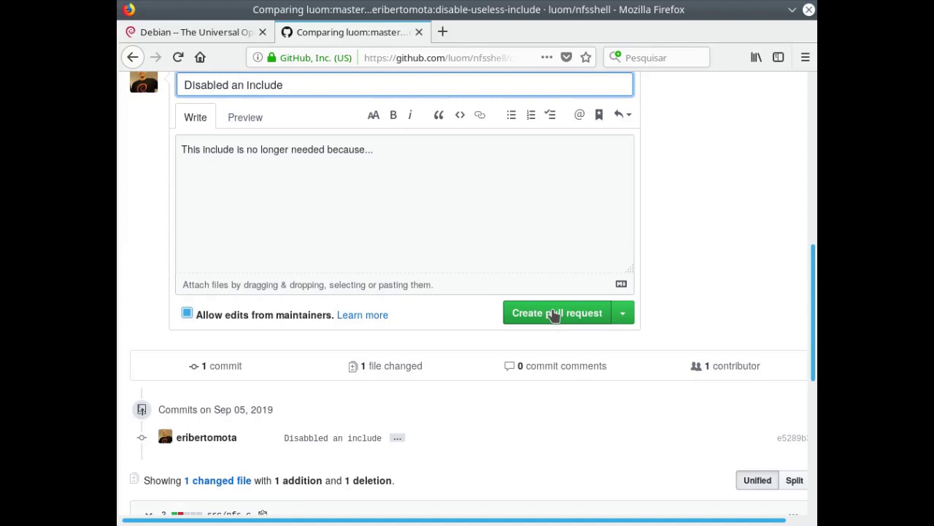
scroll(555, 314, down, 5)
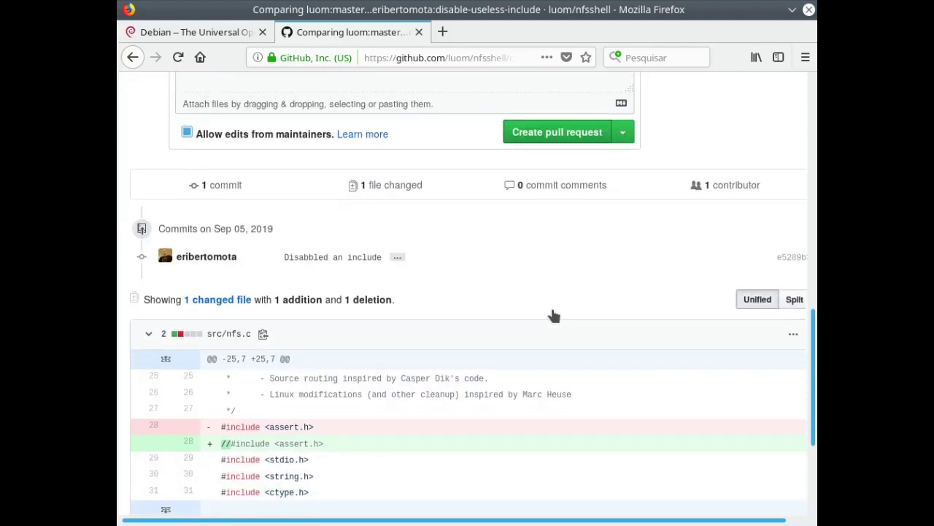
scroll(553, 316, down, 3)
scroll(343, 323, down, 1)
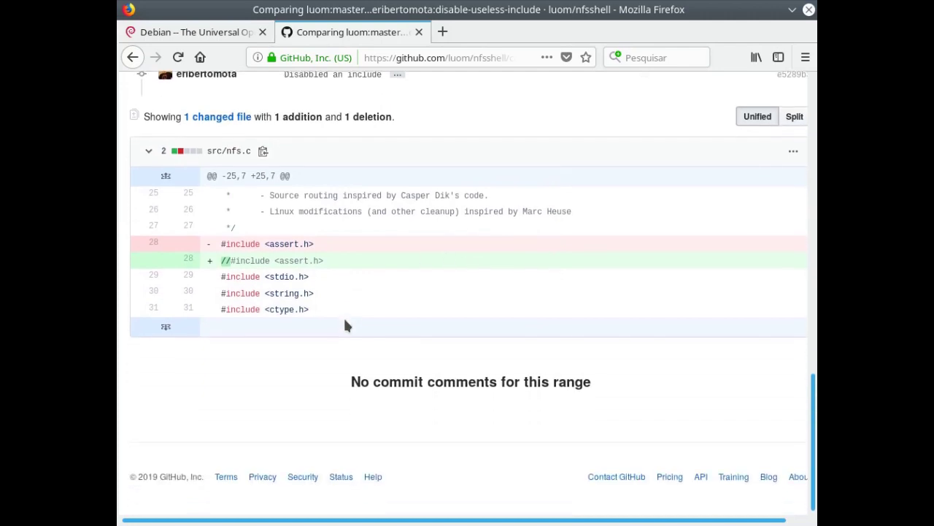
scroll(347, 326, up, 5)
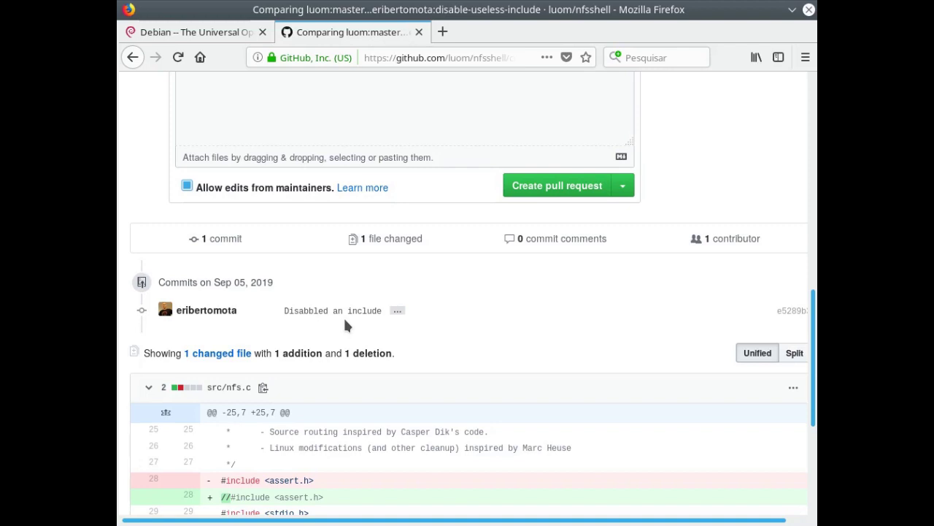
scroll(346, 324, up, 10)
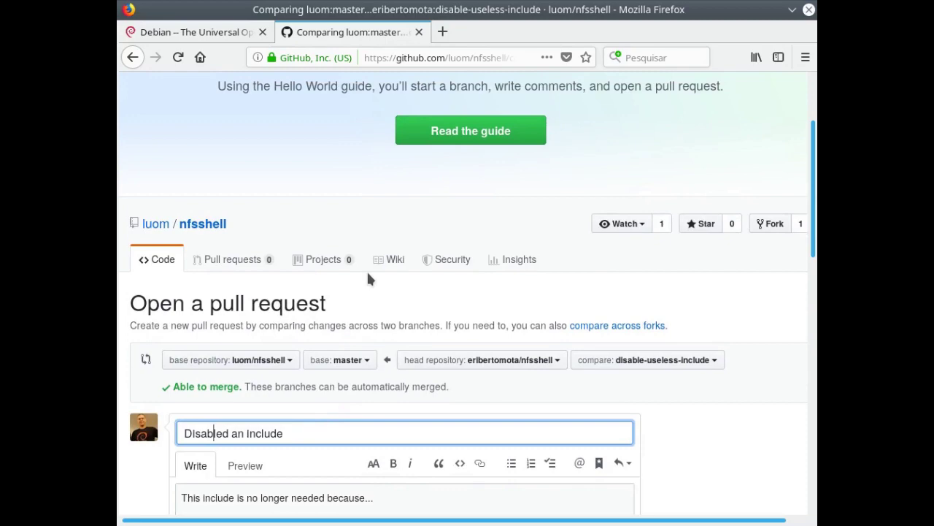
click(249, 259)
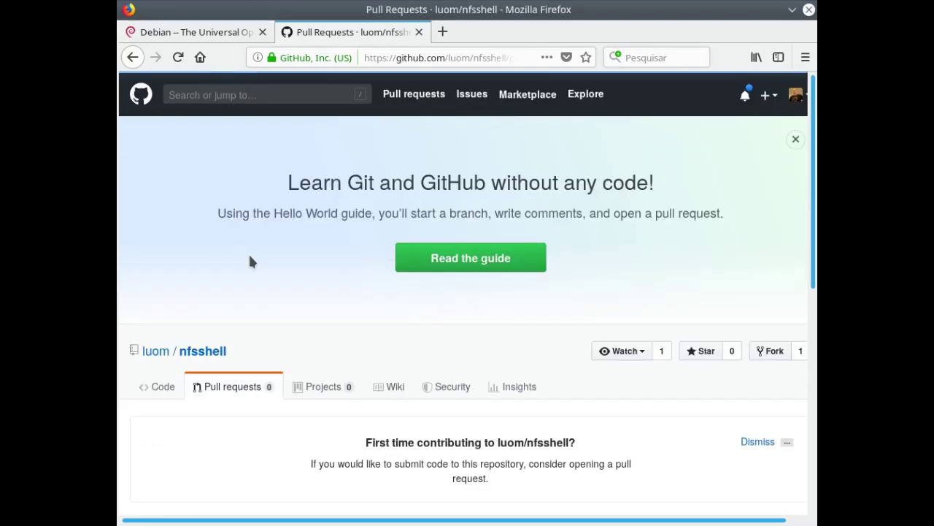
Step: Search all of GitHub for 'scanner' and browse the repository results
scroll(250, 261, down, 4)
scroll(297, 251, up, 4)
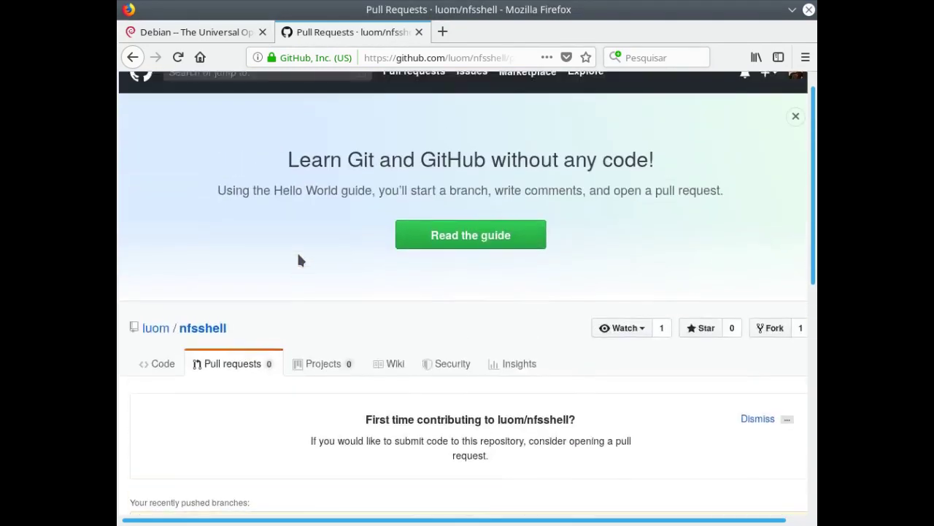
scroll(298, 255, up, 1)
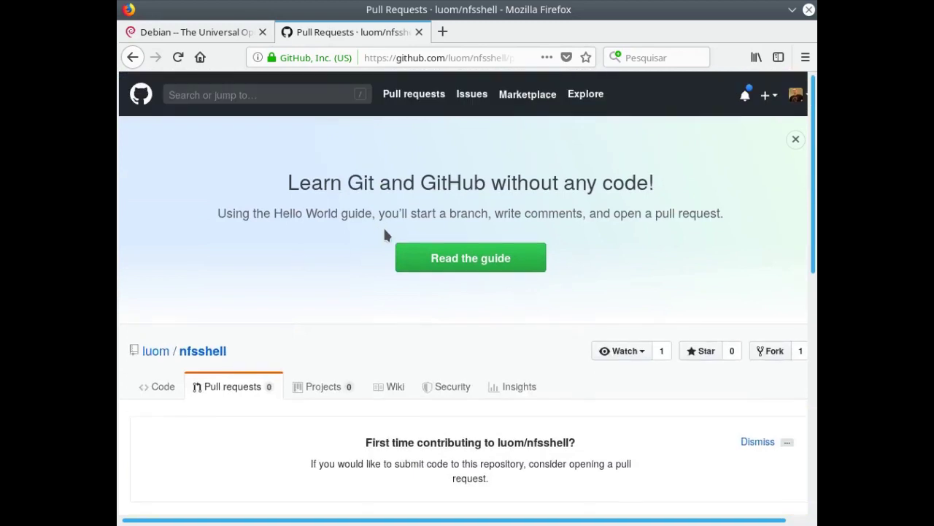
click(224, 102)
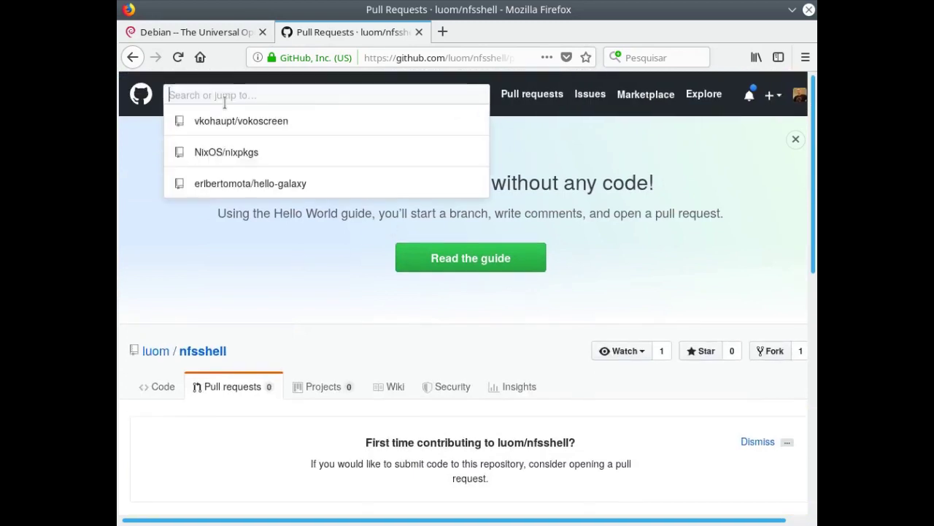
text(sa)
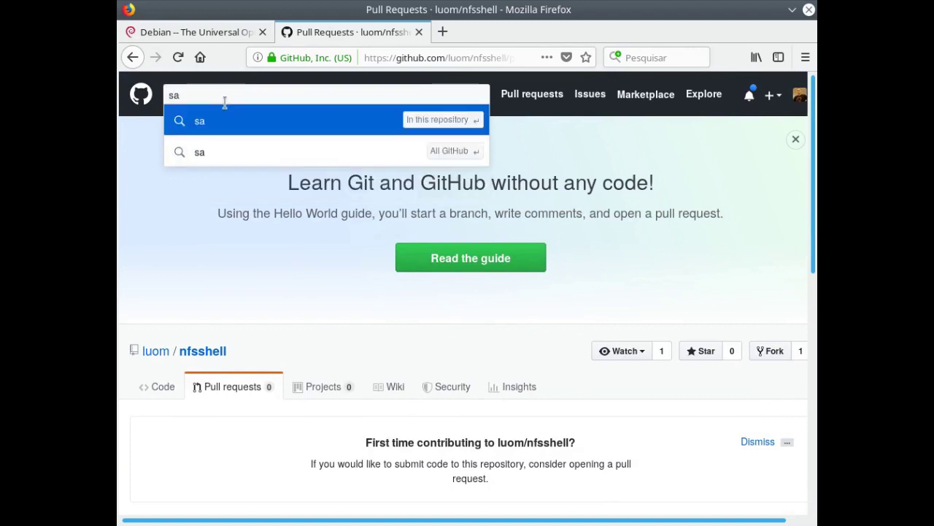
key(BackSpace)
text(canner)
click(365, 162)
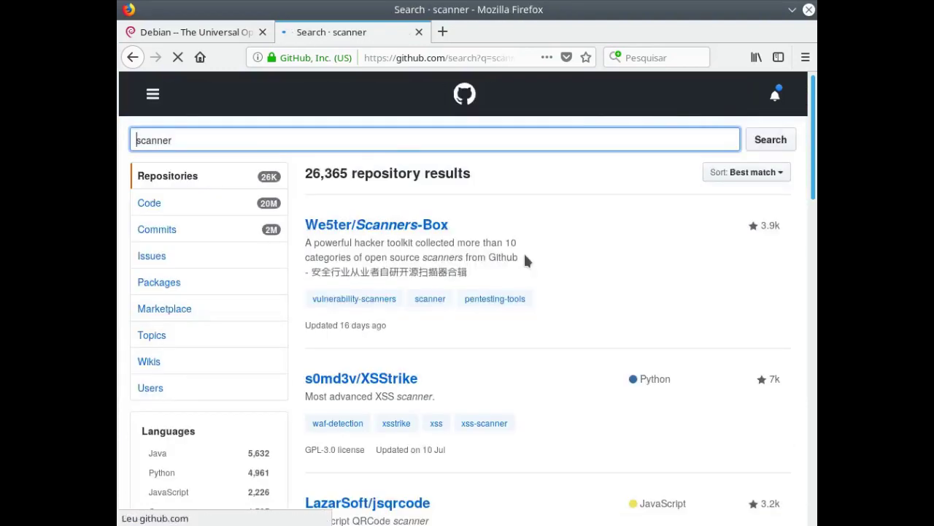
scroll(524, 257, down, 2)
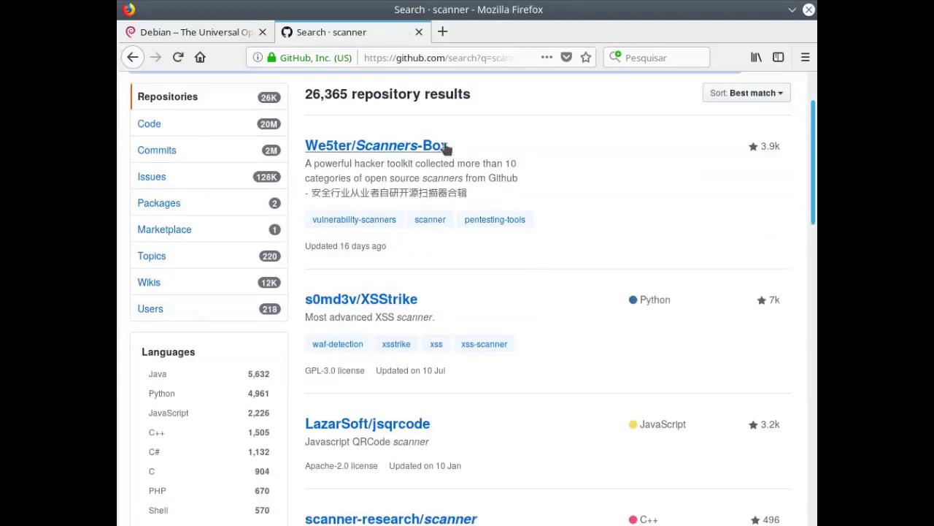
scroll(440, 149, down, 2)
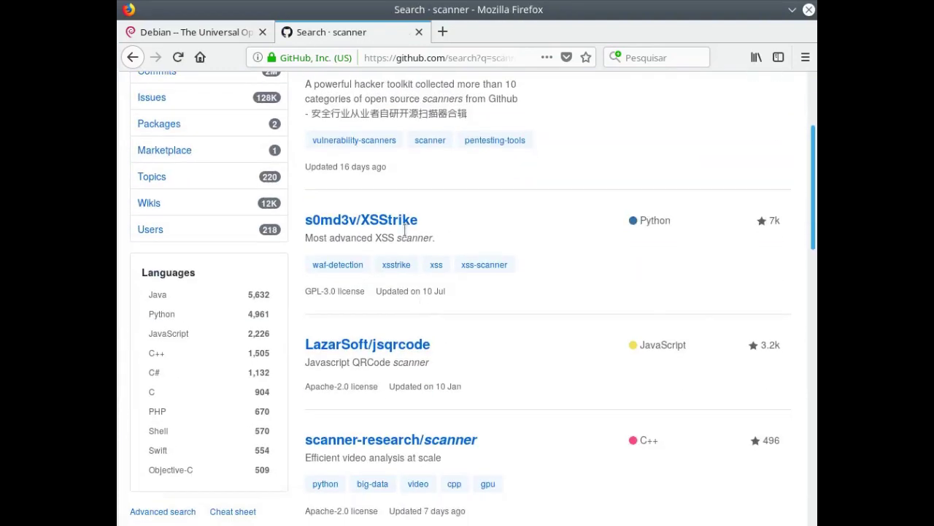
Step: Open the s0md3v/XSStrike repository and browse its issues list
click(362, 226)
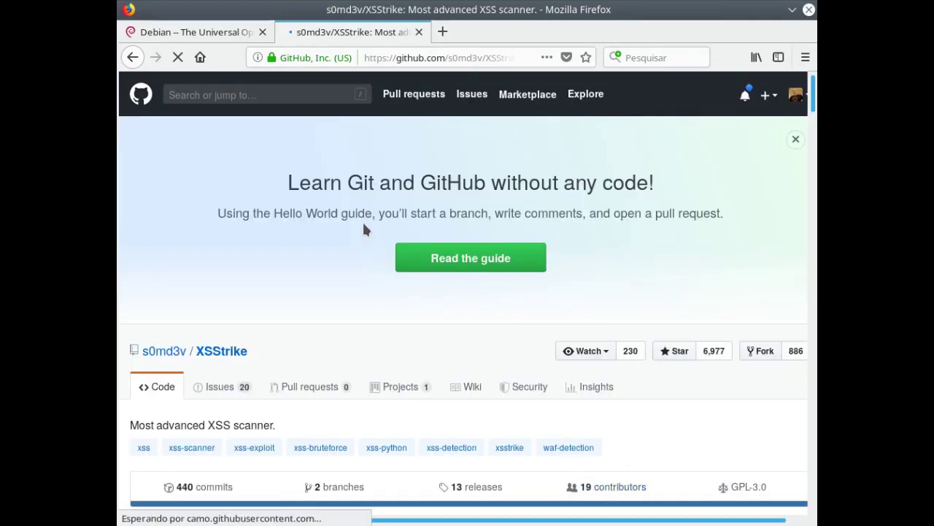
scroll(365, 229, down, 6)
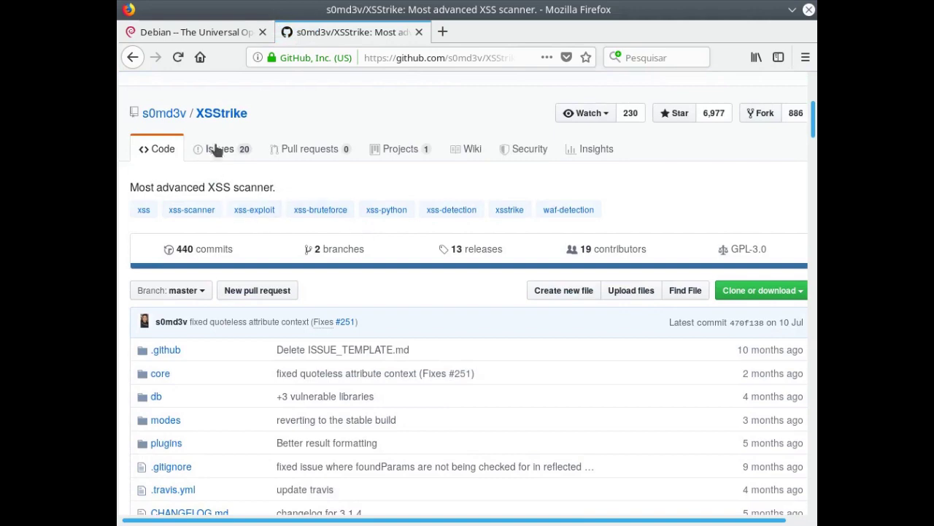
click(218, 149)
scroll(220, 155, down, 7)
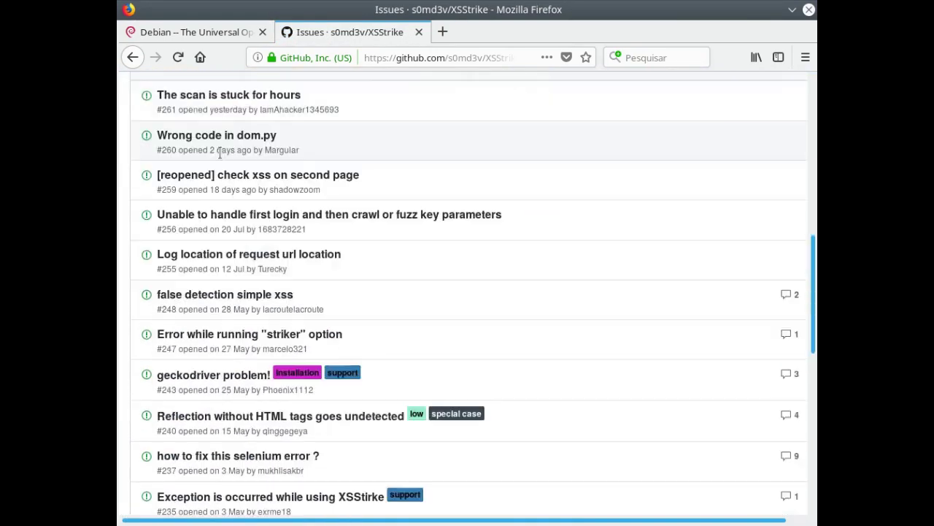
scroll(219, 155, down, 3)
scroll(220, 155, down, 3)
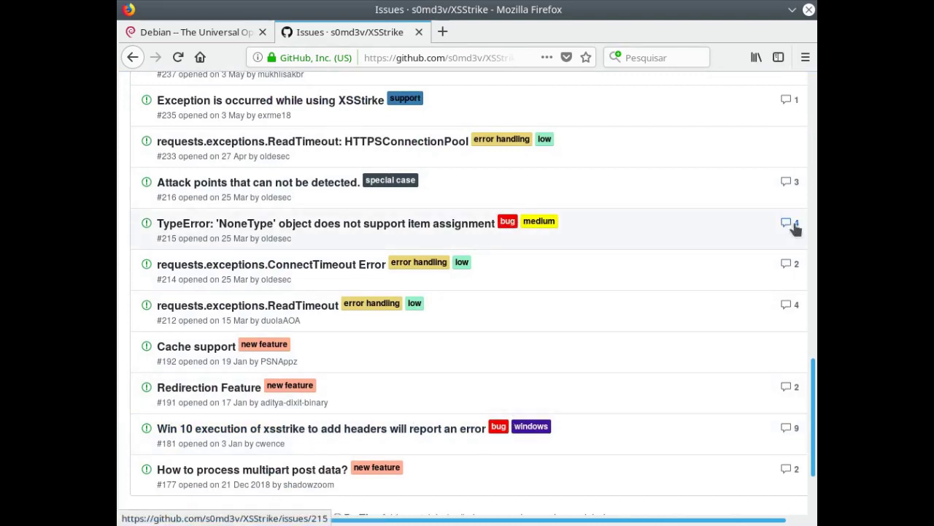
Step: Read issue #215 about the NoneType TypeError, then navigate back toward the search results
click(378, 225)
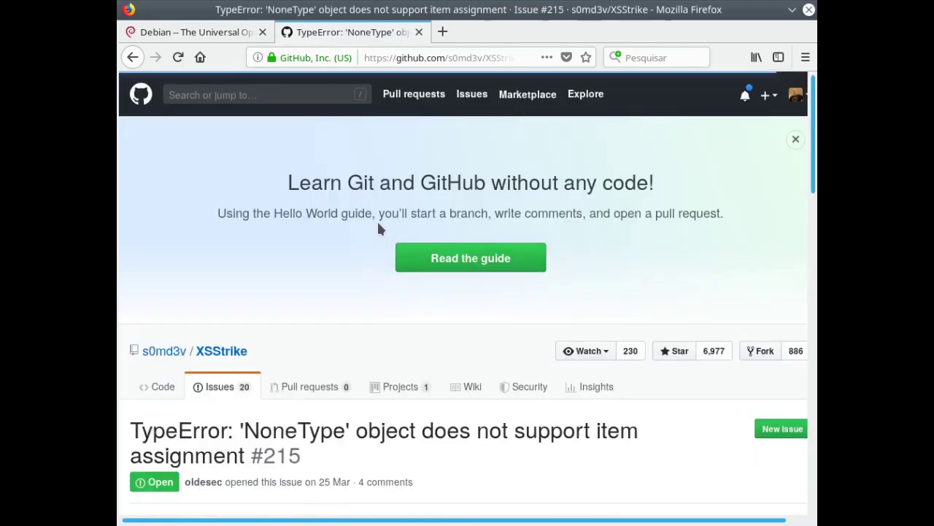
scroll(391, 264, down, 15)
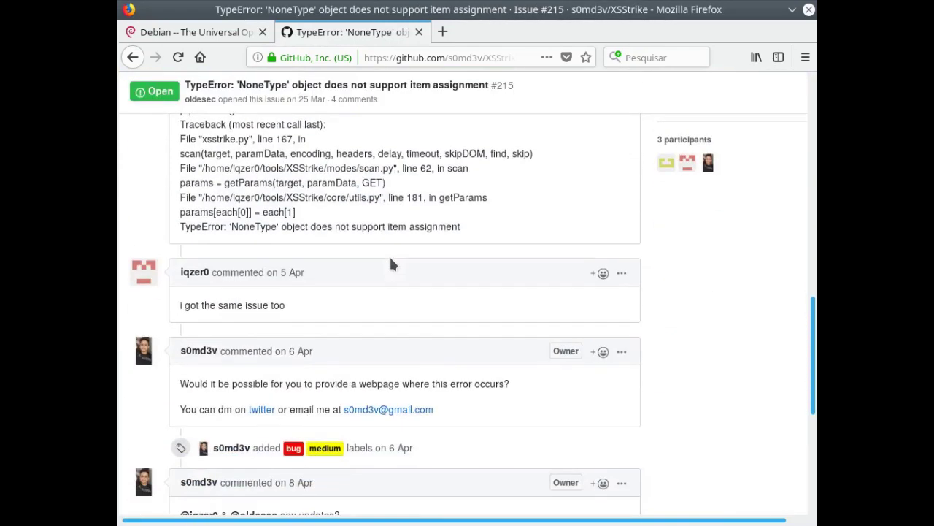
click(131, 57)
click(131, 57)
Step: From the scanner results, open LazarSoft/jsqrcode and browse its 16 open pull requests
click(130, 57)
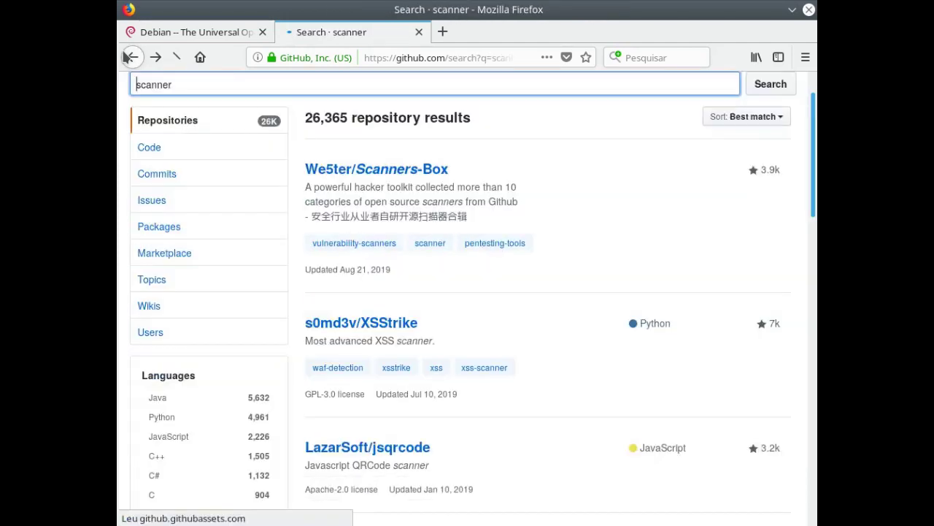
scroll(374, 191, down, 4)
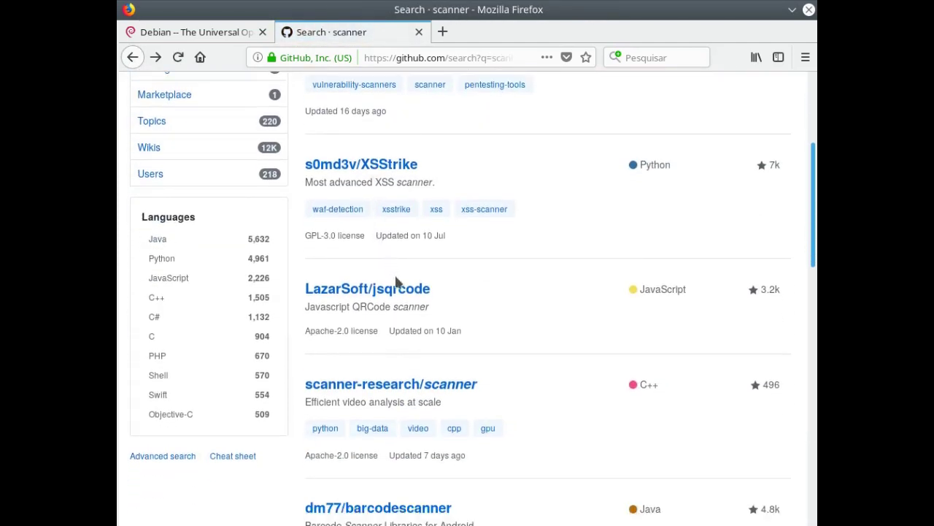
click(406, 295)
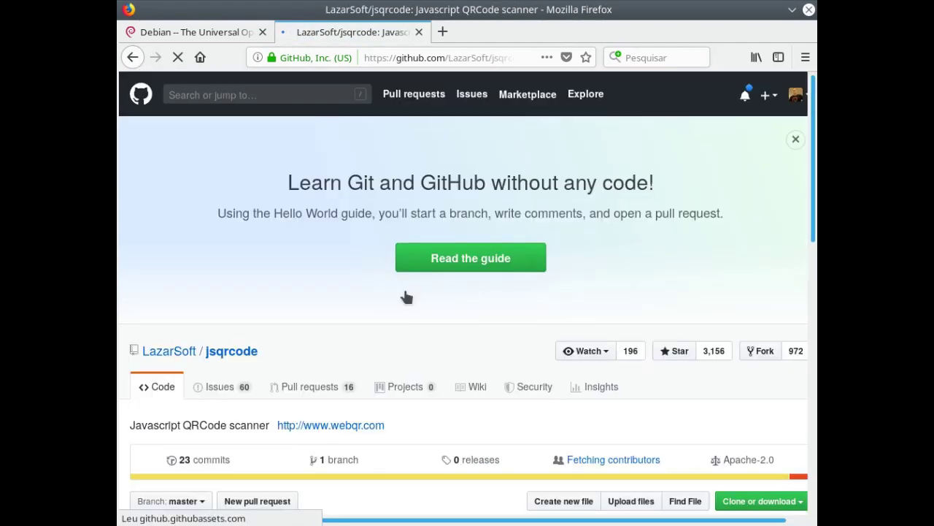
scroll(358, 379, down, 6)
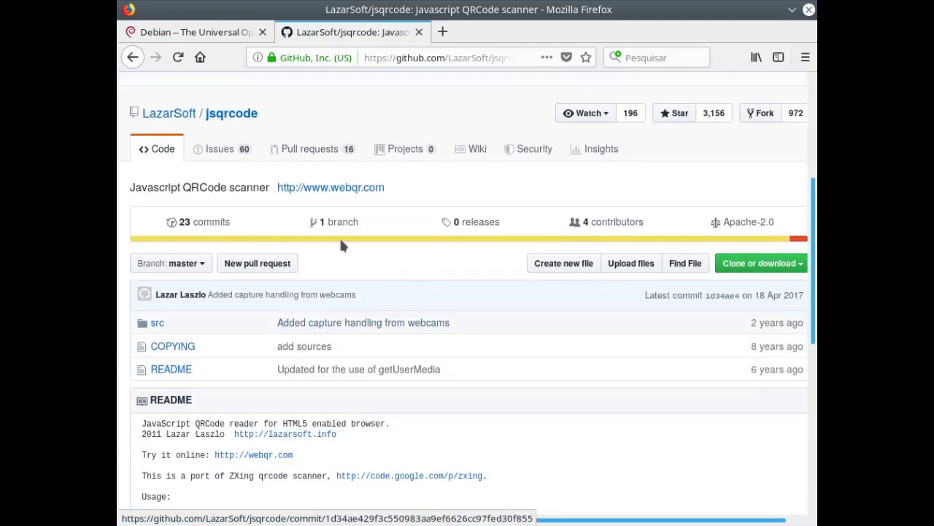
click(314, 158)
scroll(322, 167, down, 5)
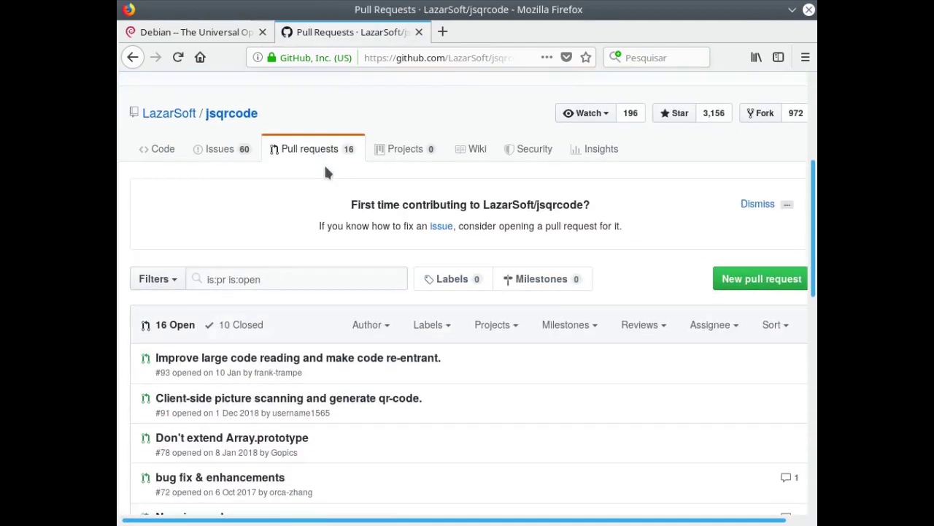
scroll(329, 193, down, 2)
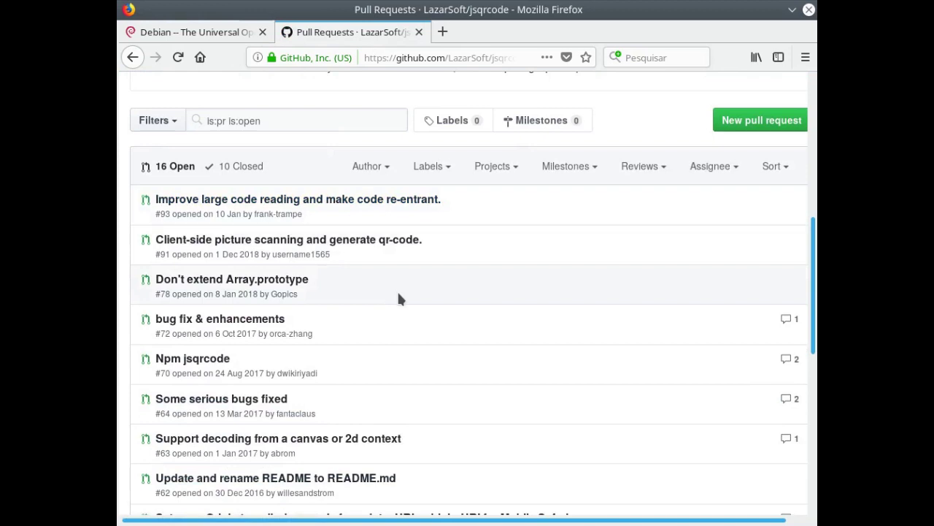
scroll(398, 298, down, 1)
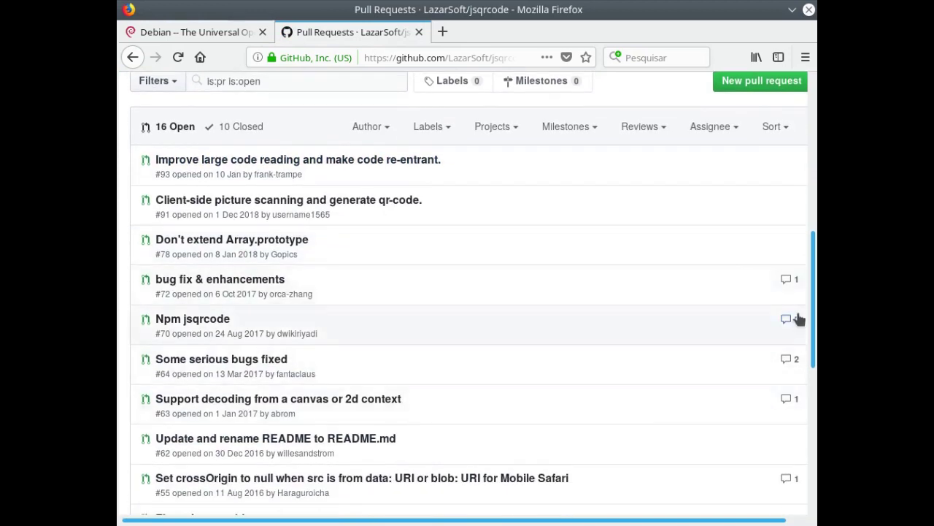
Step: Open pull request #70 'Npm jsqrcode' and read its conversation, 3 commits and conflict-free merge status
click(219, 324)
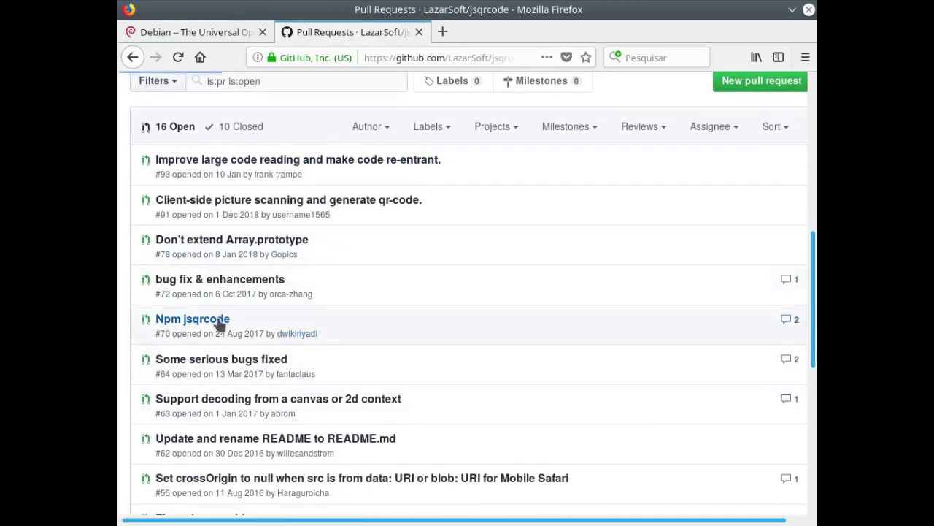
scroll(216, 315, down, 6)
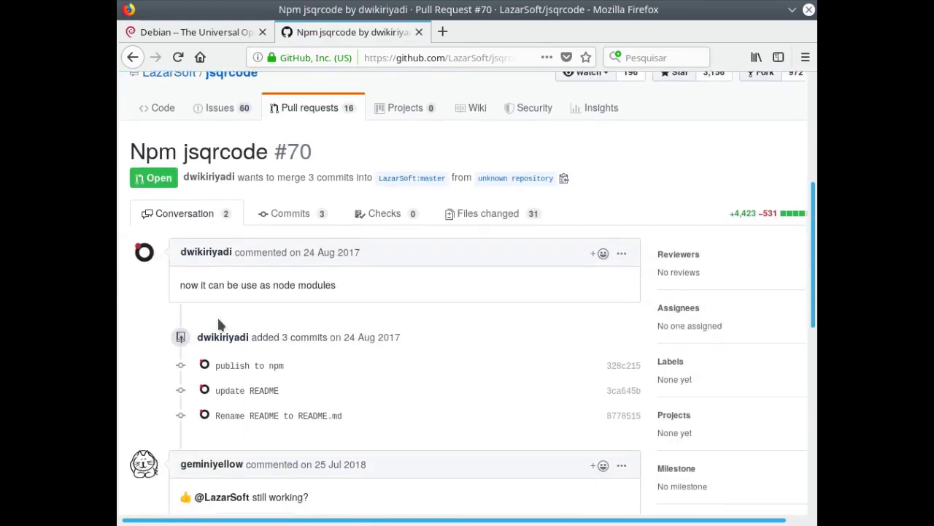
scroll(218, 321, up, 2)
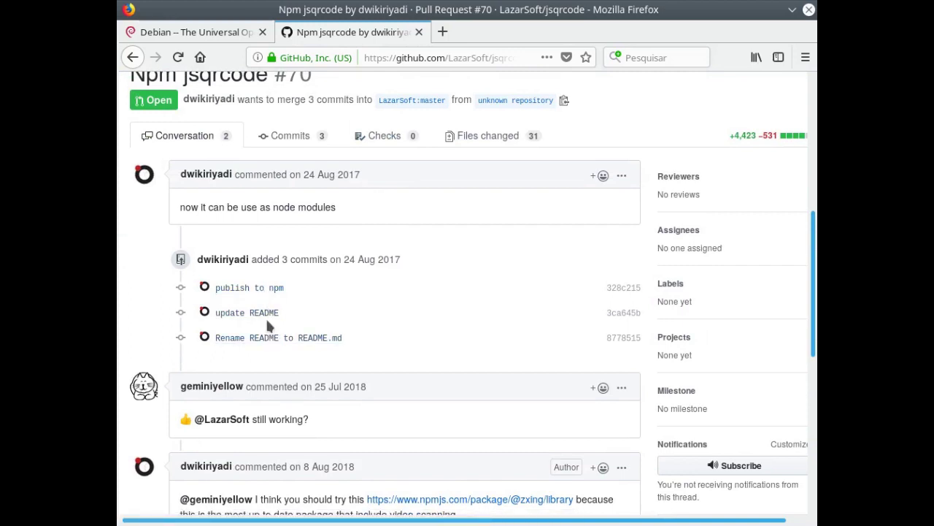
scroll(268, 327, down, 5)
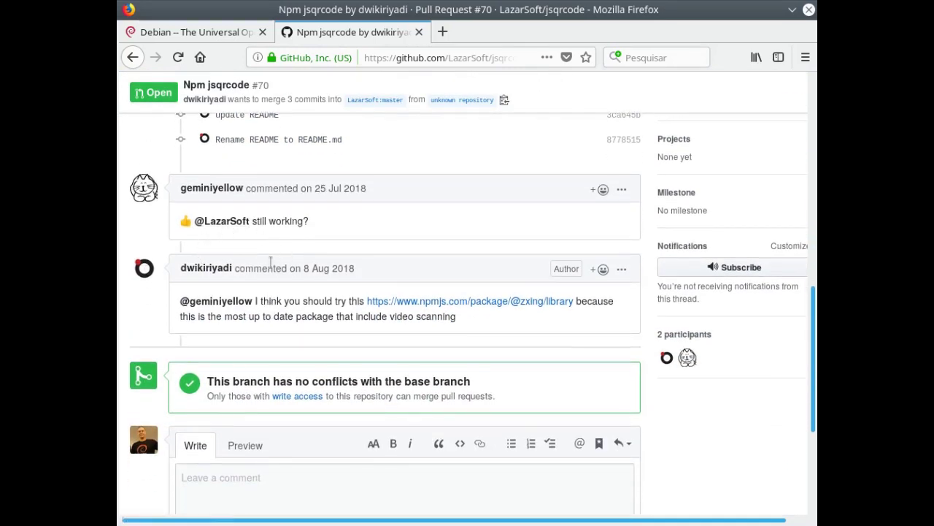
scroll(275, 322, down, 3)
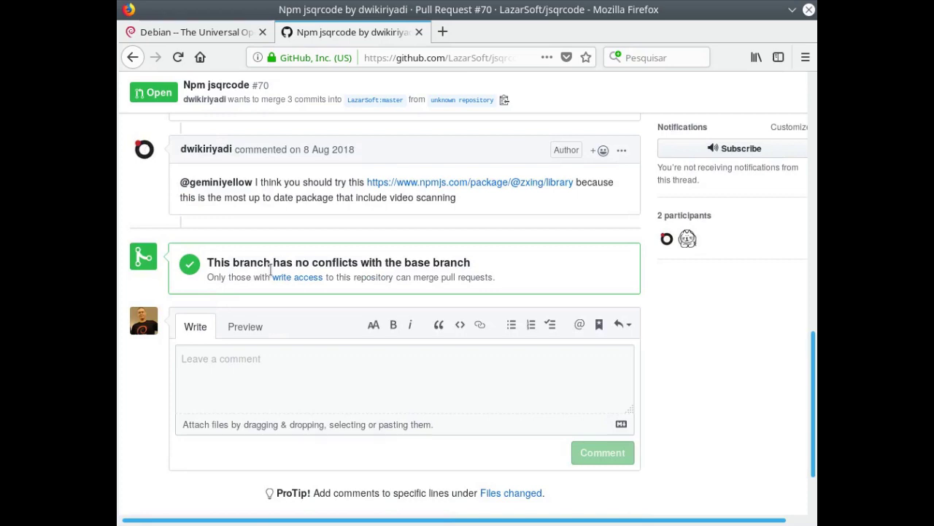
scroll(271, 269, down, 2)
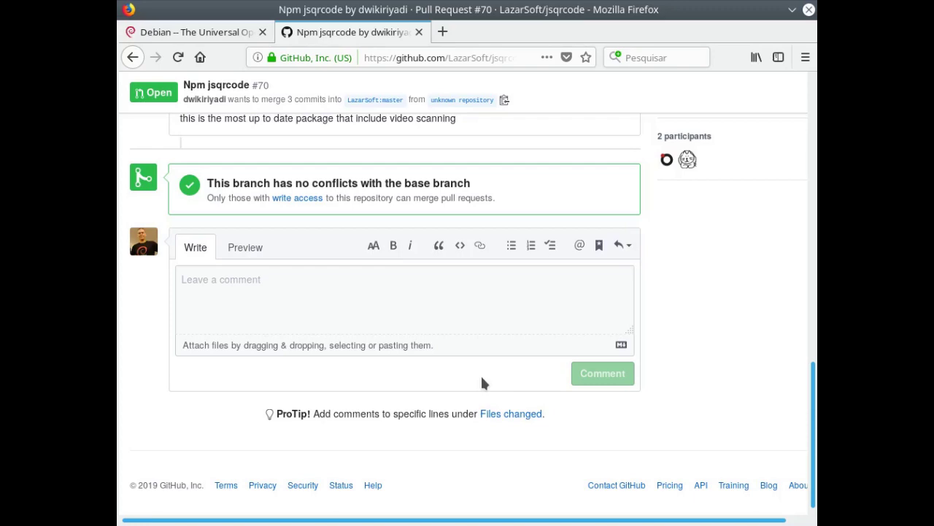
scroll(482, 384, up, 6)
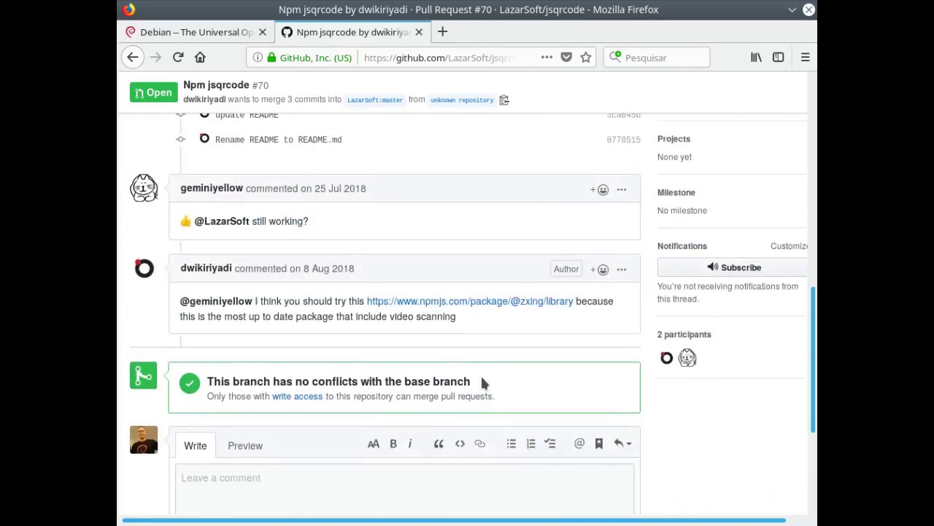
scroll(481, 383, up, 4)
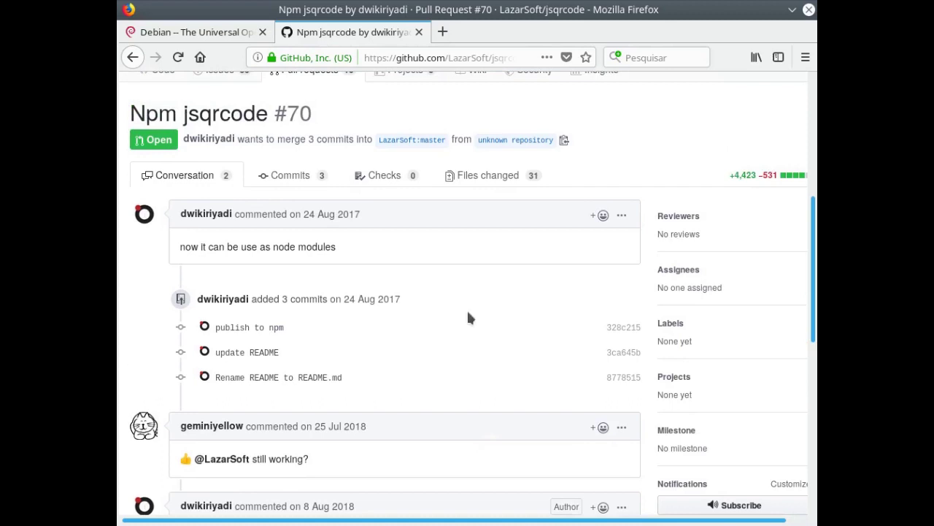
Step: List the three commits of pull request #70 and open the 'publish to npm' commit
scroll(468, 318, down, 1)
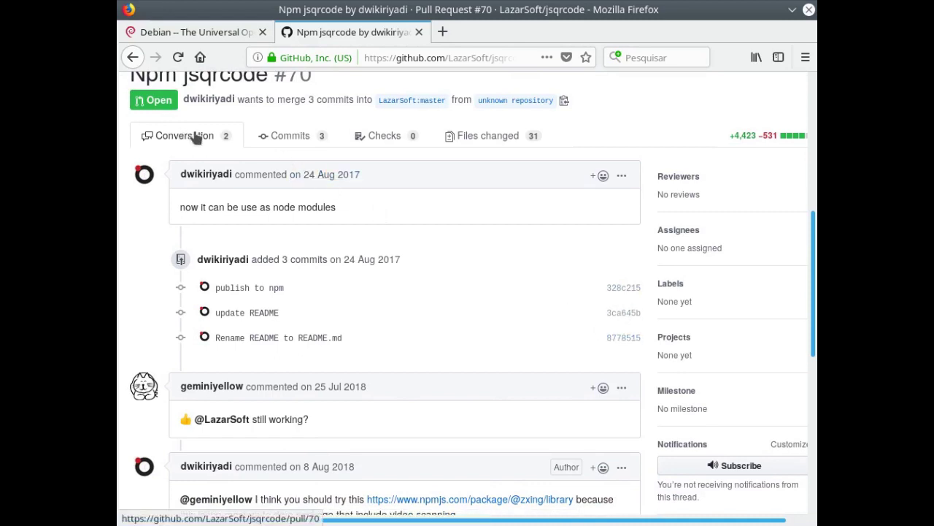
click(310, 138)
scroll(310, 137, down, 5)
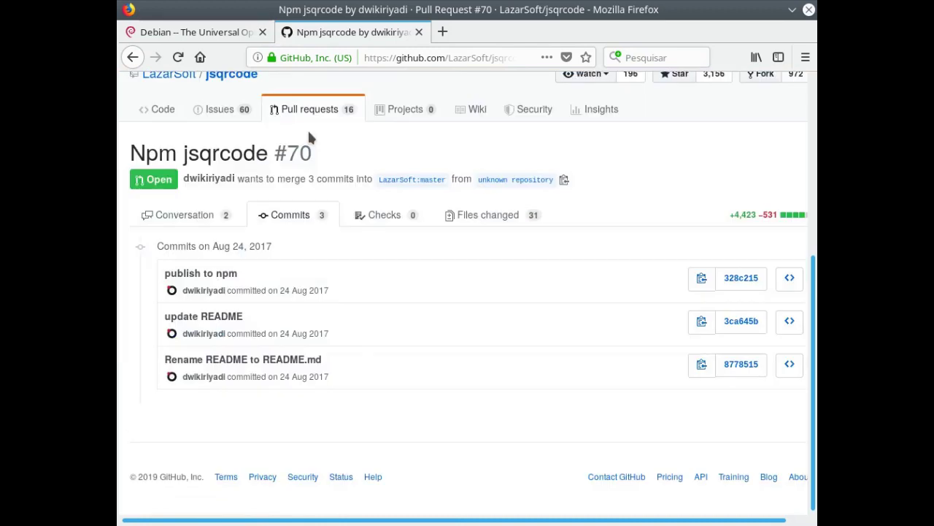
click(219, 276)
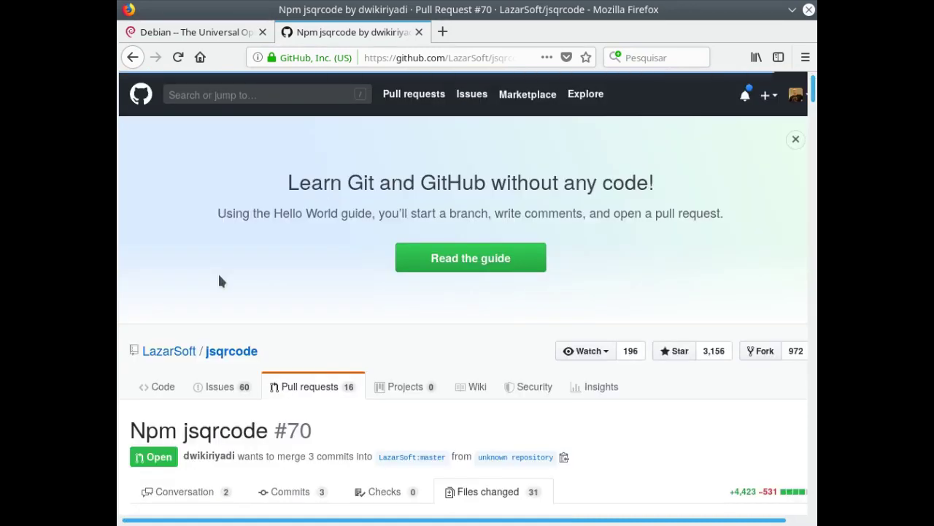
Step: Read through the diffs of the 31 changed files (+4,423 −531), starting with .babelrc
scroll(219, 281, down, 10)
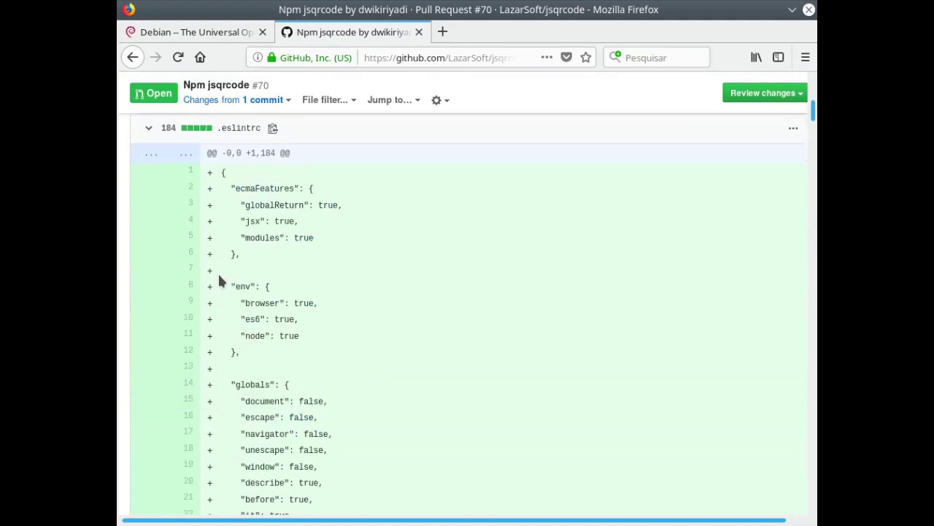
scroll(421, 285, up, 7)
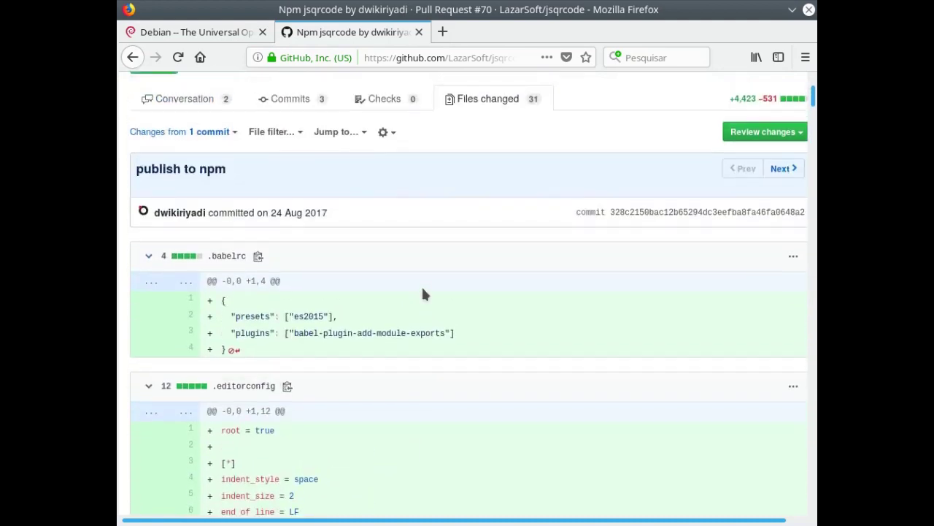
scroll(421, 285, up, 3)
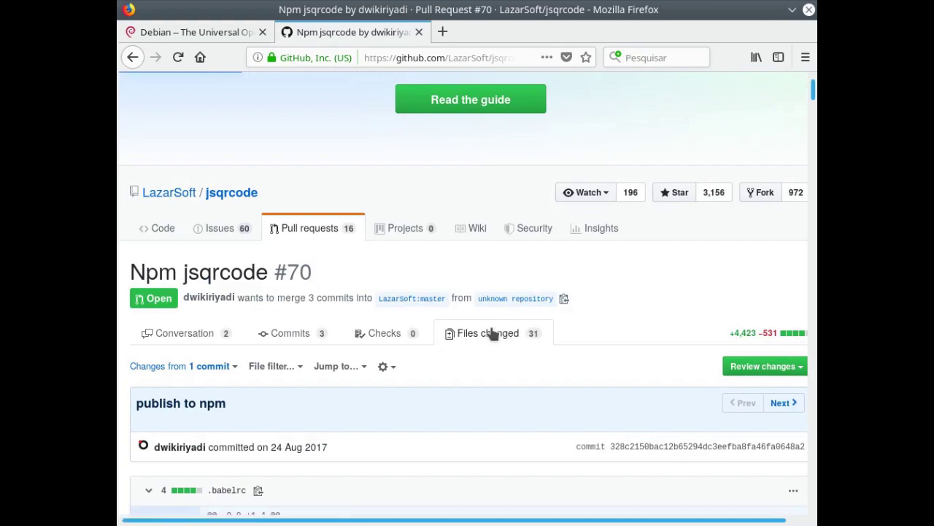
scroll(492, 340, down, 3)
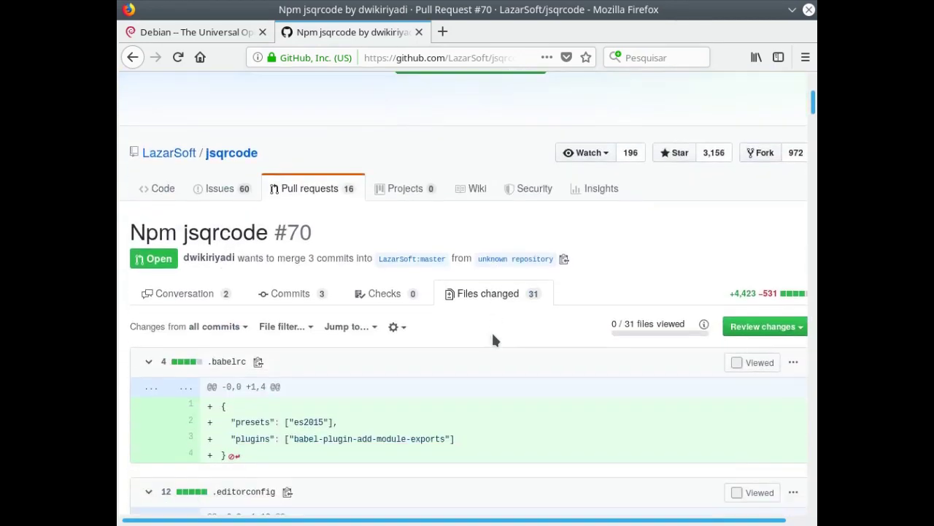
scroll(492, 340, down, 5)
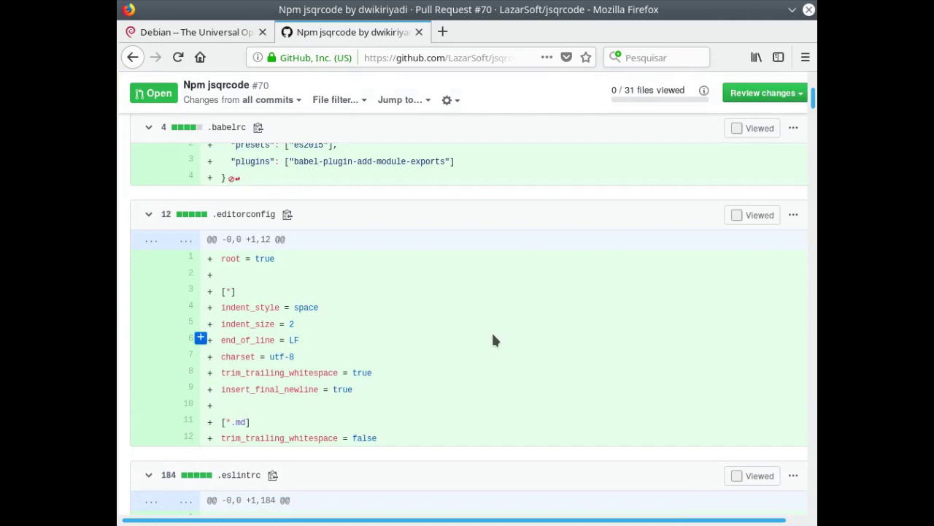
scroll(492, 340, down, 5)
scroll(492, 340, down, 12)
scroll(493, 339, down, 20)
scroll(494, 340, down, 5)
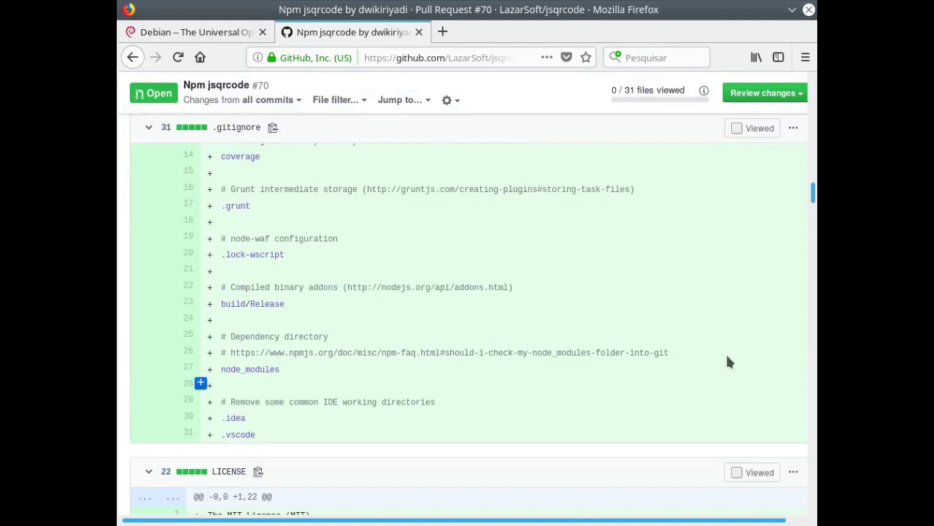
scroll(682, 391, down, 20)
scroll(467, 321, up, 15)
scroll(502, 419, down, 5)
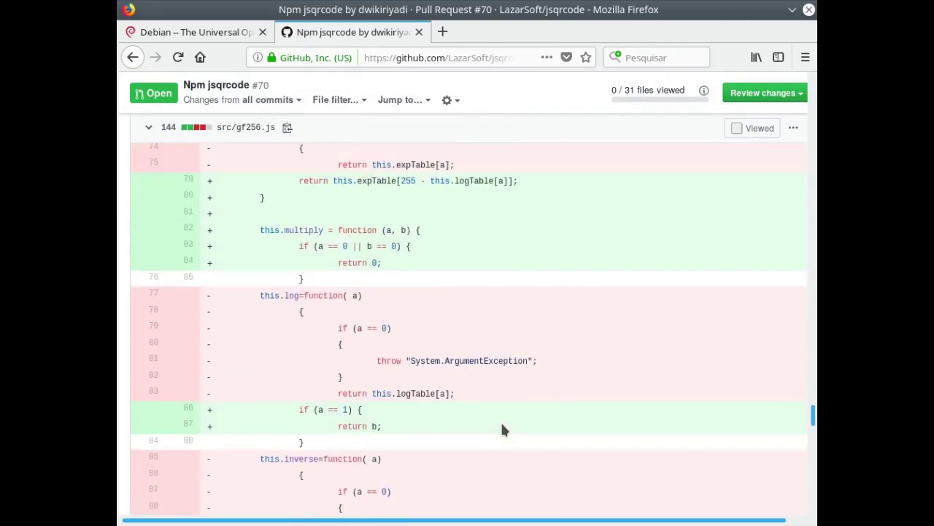
drag(814, 418, 813, 91)
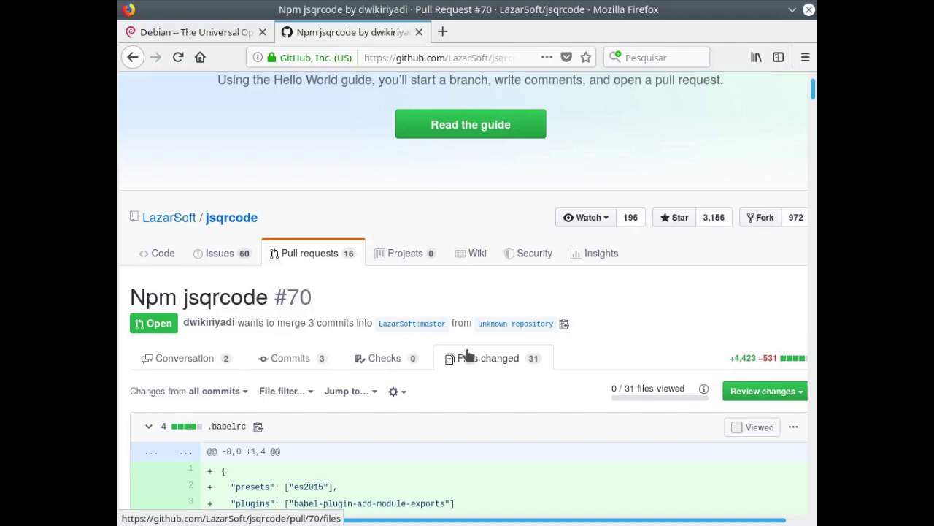
Step: Go to LazarSoft/jsqrcode and view its 4 contributors with the 2011–2019 commit graph
click(241, 217)
scroll(415, 272, down, 3)
click(615, 347)
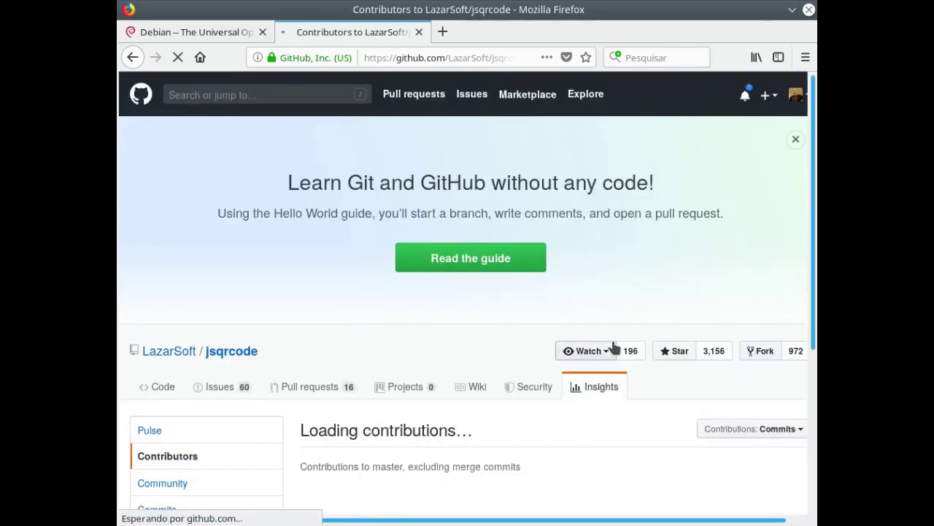
scroll(613, 348, down, 5)
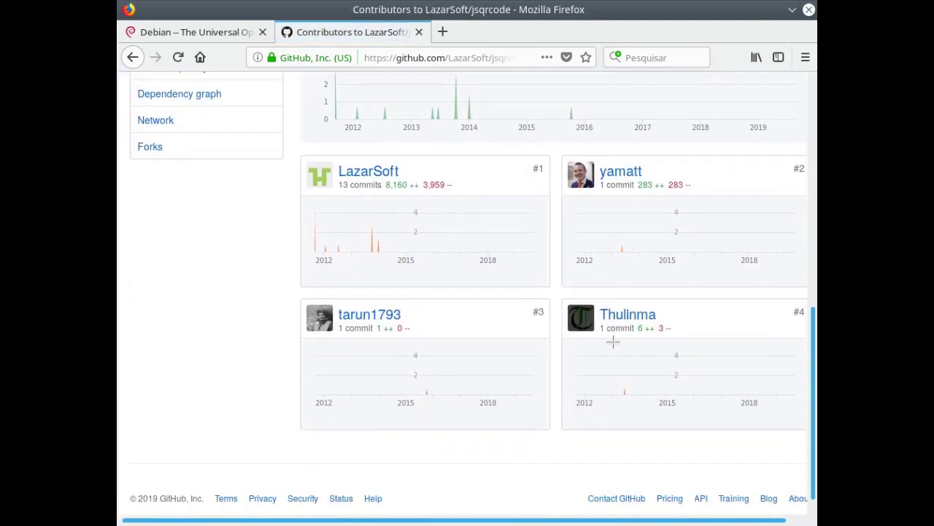
scroll(613, 341, up, 10)
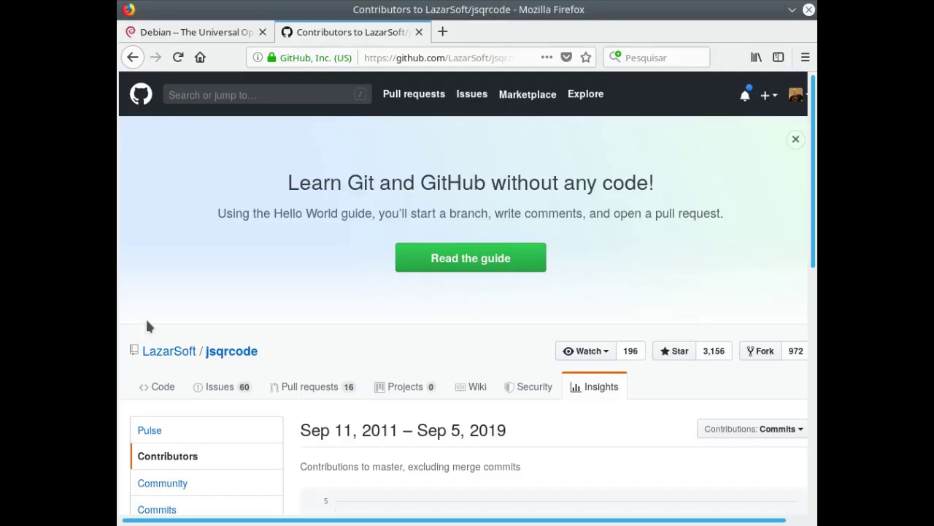
Step: Load salsa.debian.org in a new tab and browse its Explore projects list
click(436, 39)
text(s)
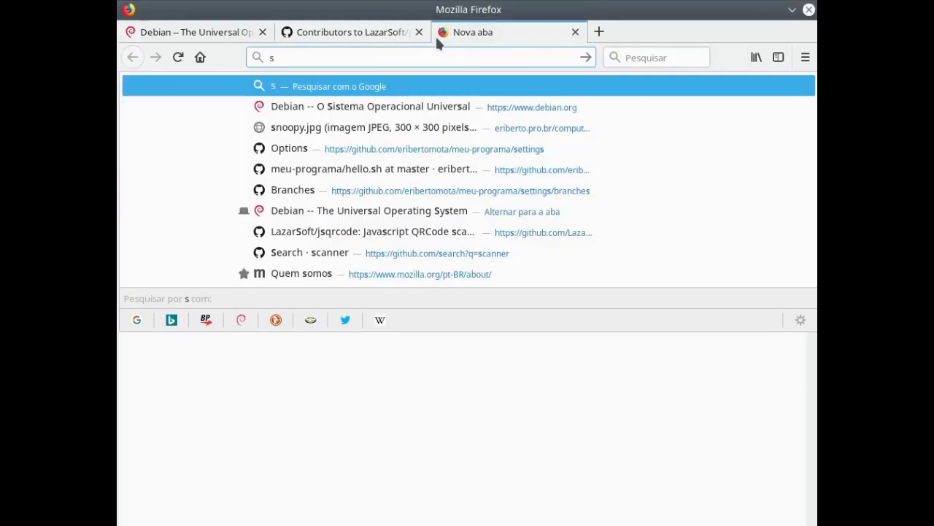
text(alsa.deb)
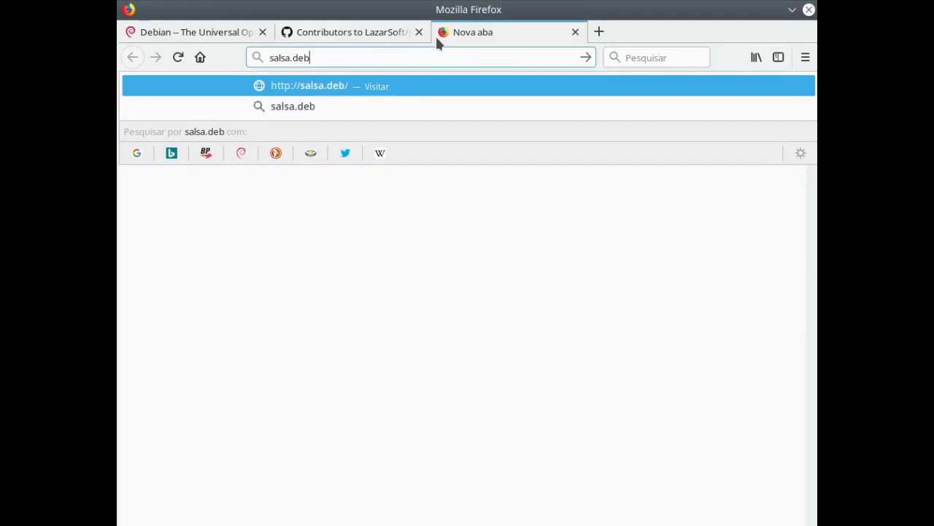
text(ian.org)
key(Return)
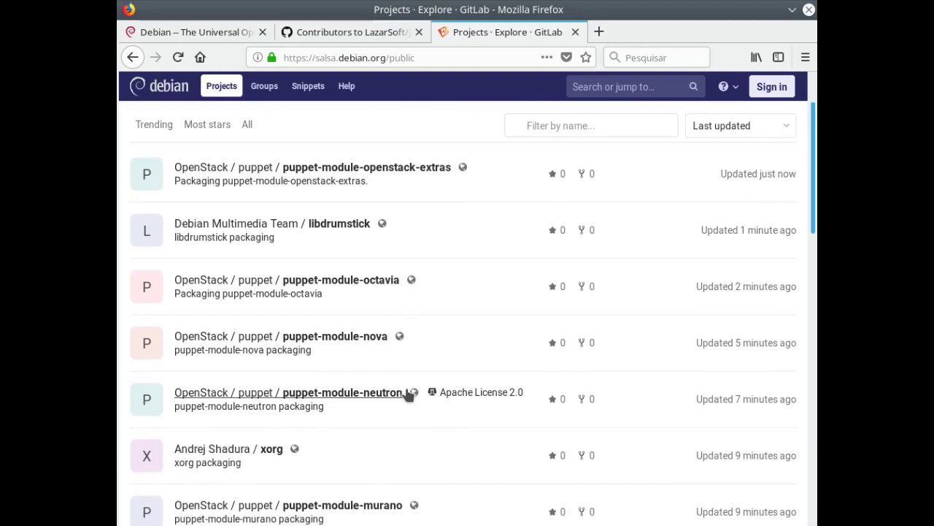
scroll(407, 393, down, 3)
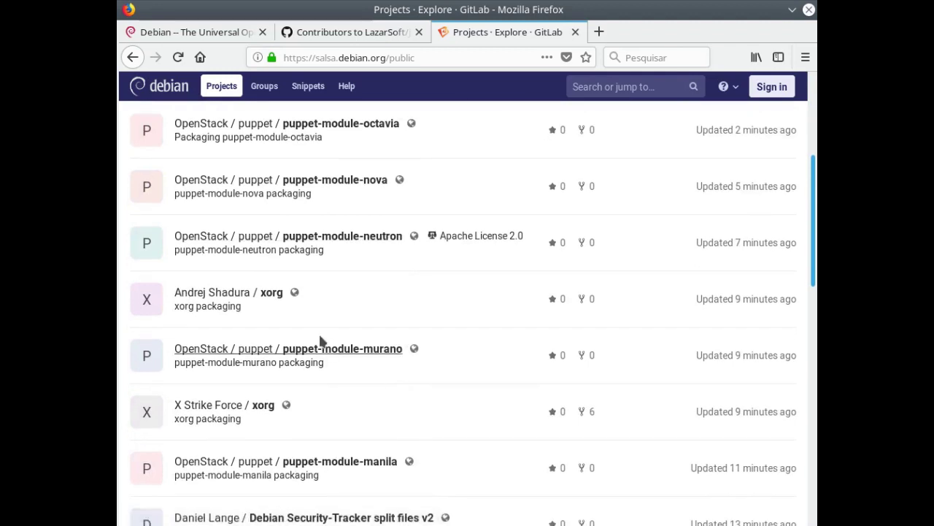
Step: Open the forked xorg project and look through its branches and tags list
click(268, 295)
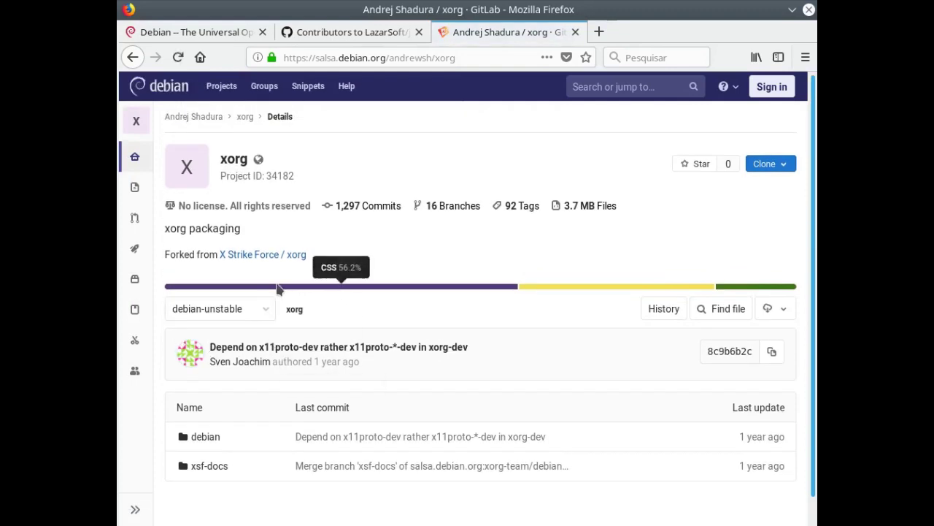
click(269, 309)
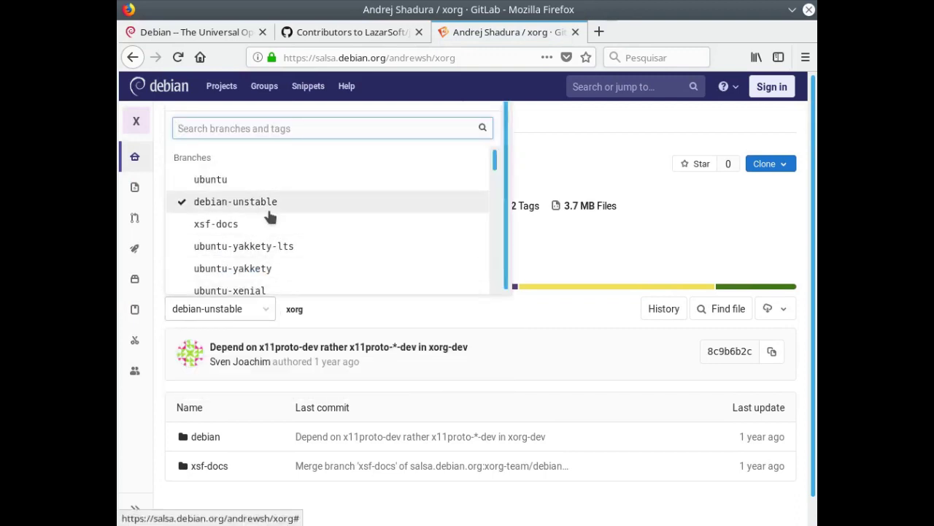
scroll(271, 244, down, 5)
scroll(271, 244, down, 3)
scroll(270, 244, up, 2)
scroll(272, 245, down, 15)
scroll(272, 245, down, 10)
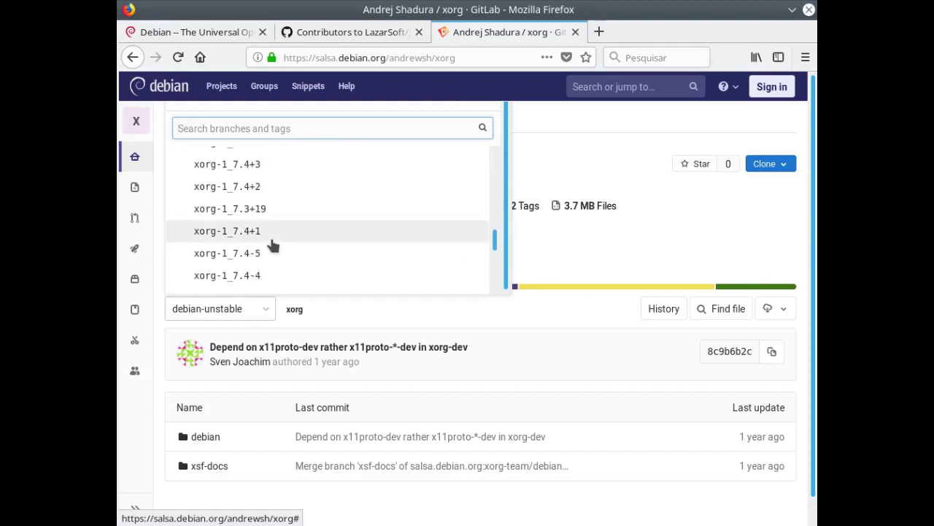
click(259, 382)
Step: Browse the xorg repository's debian folder, then return to the project overview
click(208, 436)
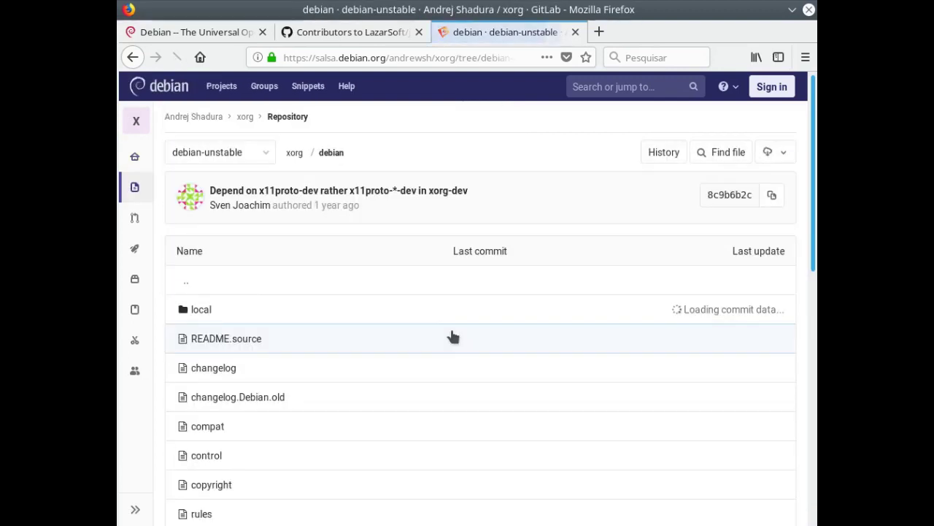
scroll(453, 336, down, 7)
scroll(453, 335, down, 2)
scroll(453, 336, up, 10)
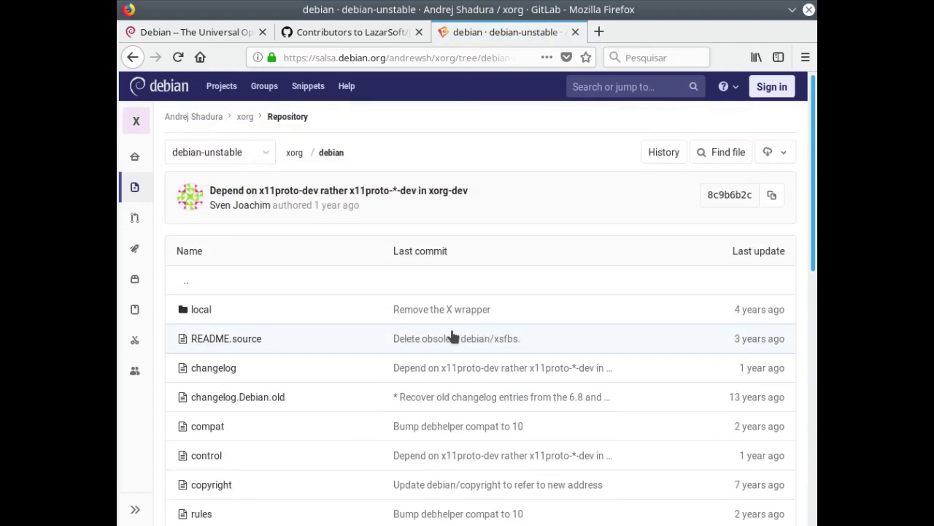
click(246, 116)
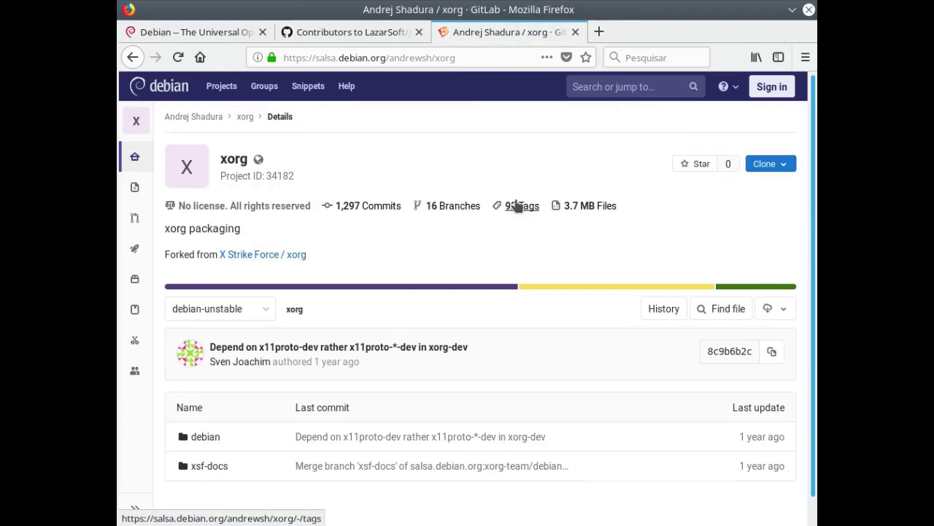
Step: Scroll through the xorg project's 1,297-commit history
click(367, 210)
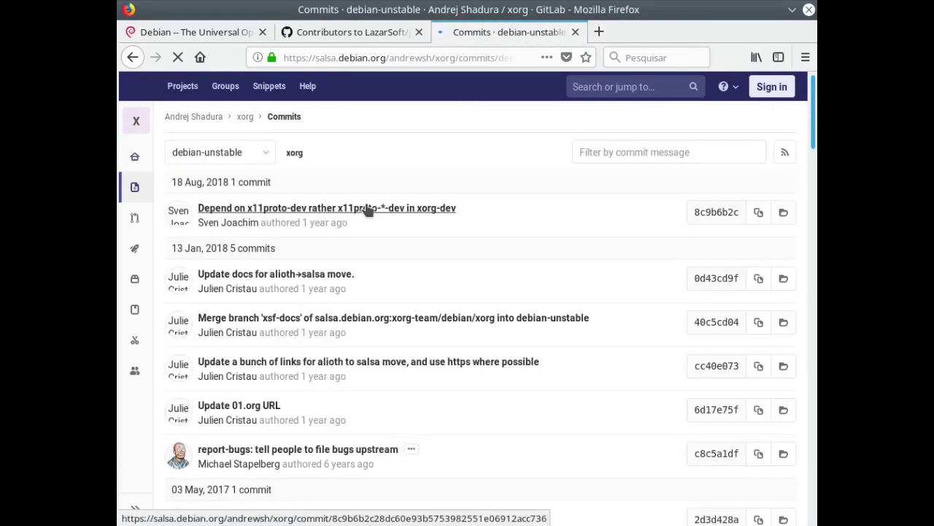
scroll(363, 228, down, 1)
scroll(363, 226, down, 6)
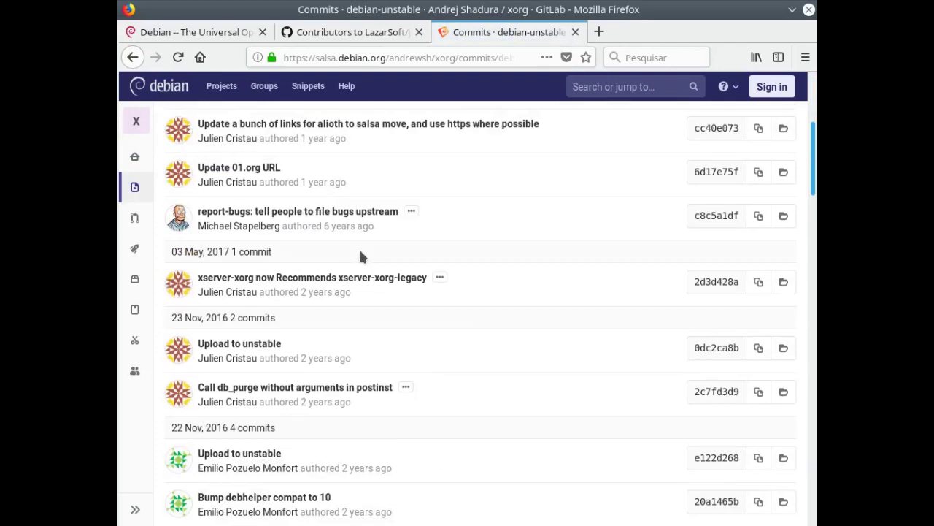
scroll(360, 255, down, 3)
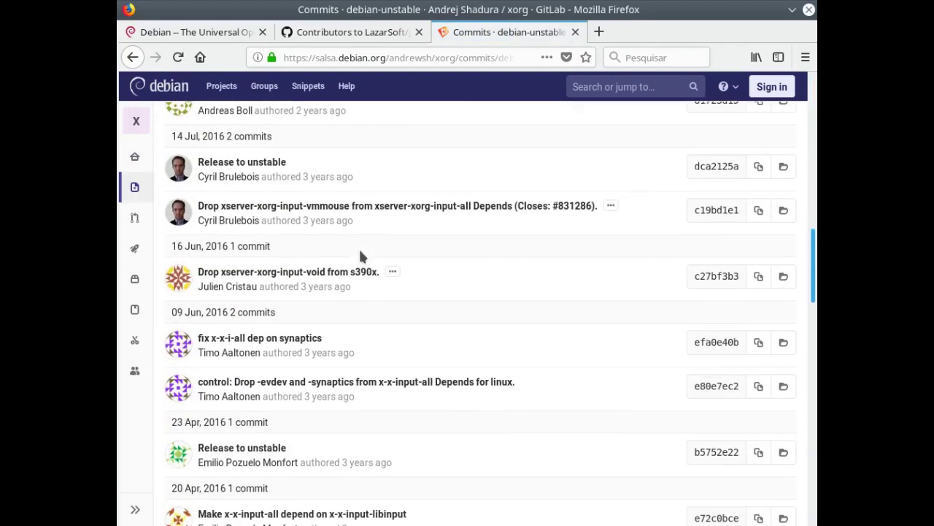
scroll(360, 256, down, 4)
scroll(360, 256, up, 13)
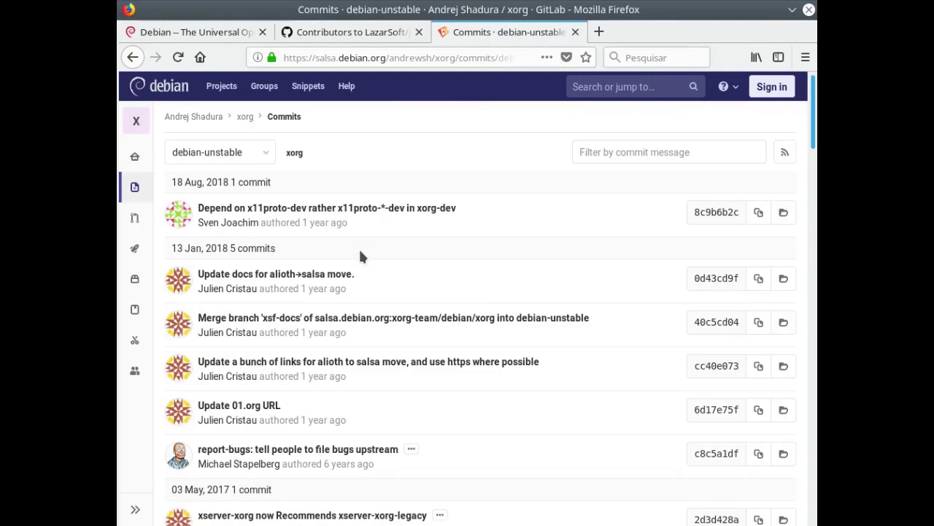
Step: Check the xorg clone addresses on its overview, then return to GitHub's jsqrcode contributors page
click(245, 119)
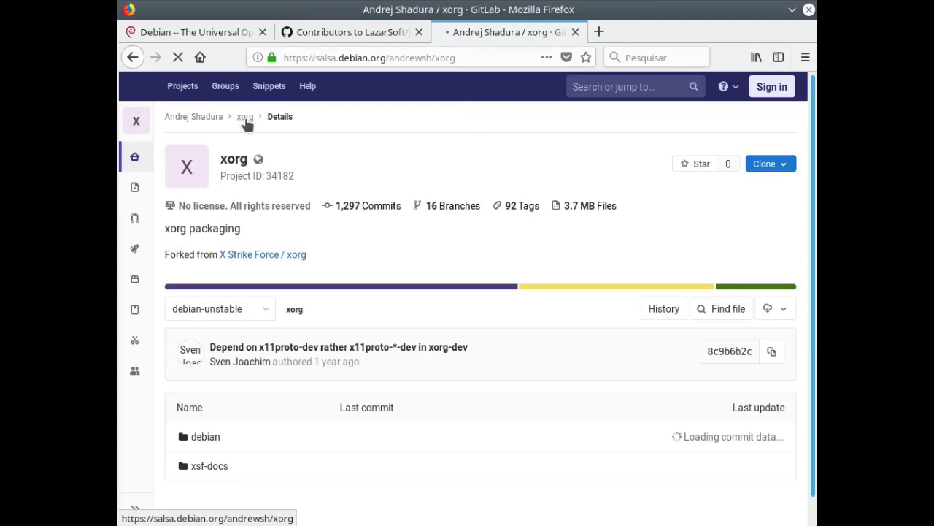
click(791, 166)
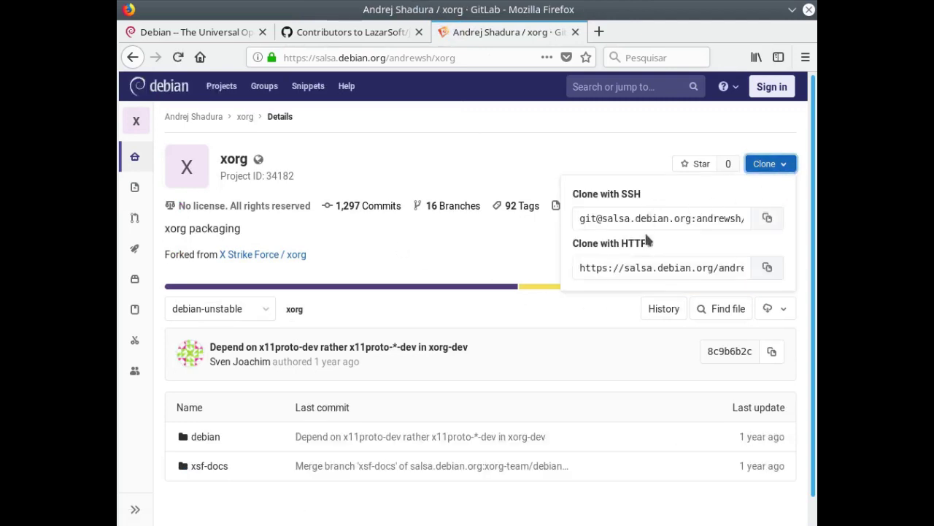
click(684, 165)
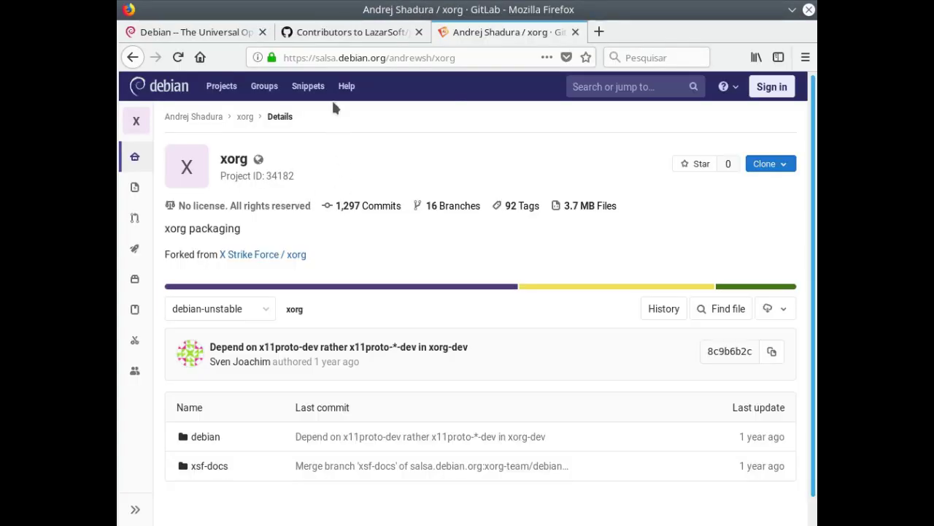
click(343, 32)
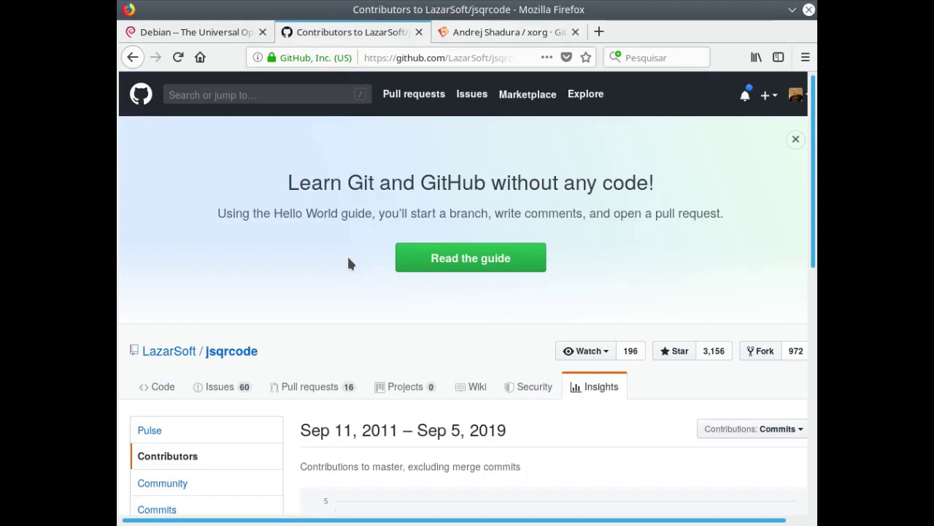
Step: Search GitHub for meu-programa, see no jsqrcode matches, then go to your own profile
click(303, 100)
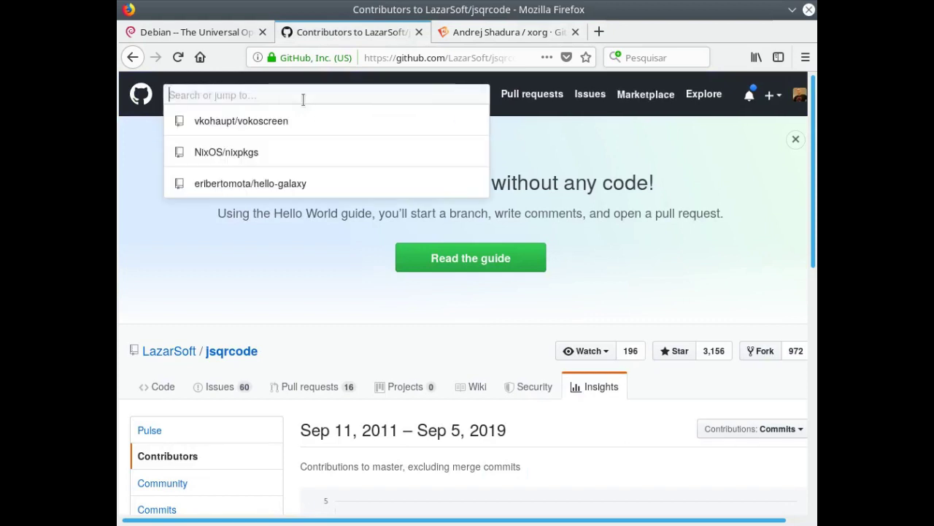
text(meu-progr)
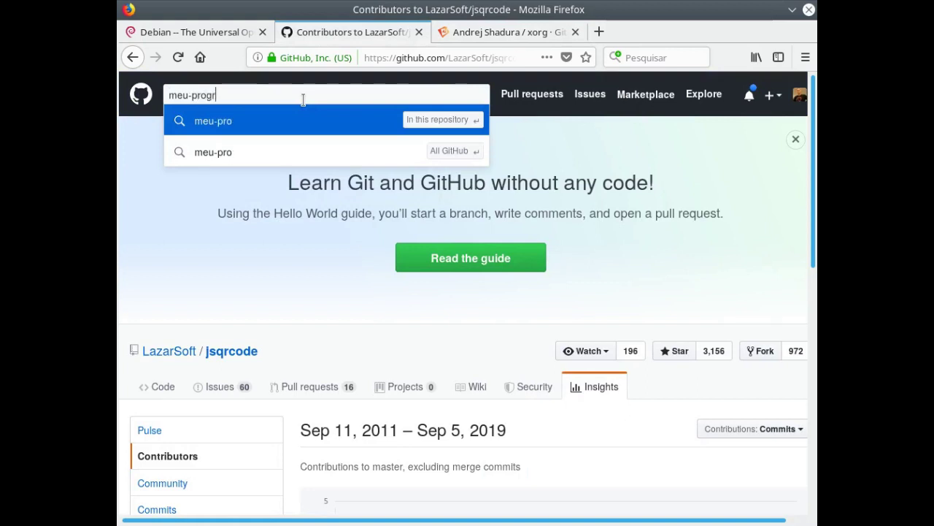
text(ama)
key(Return)
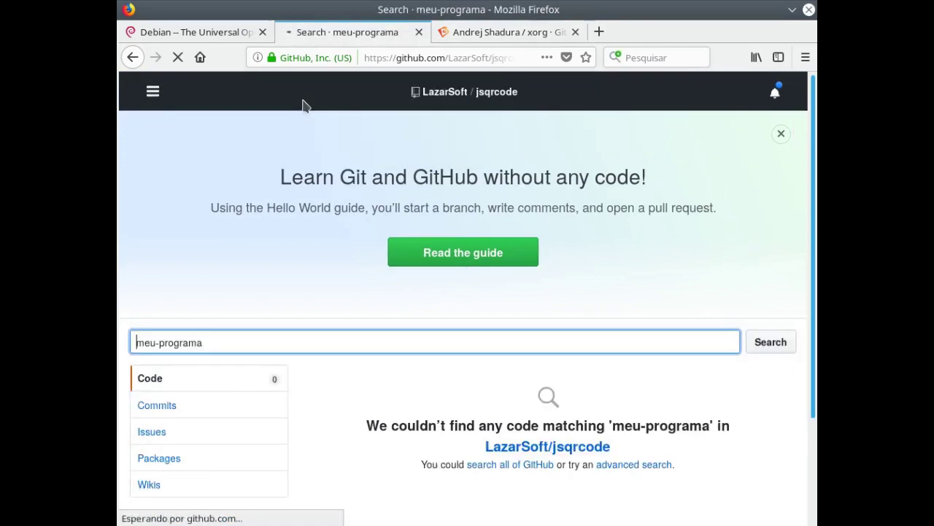
scroll(329, 159, down, 3)
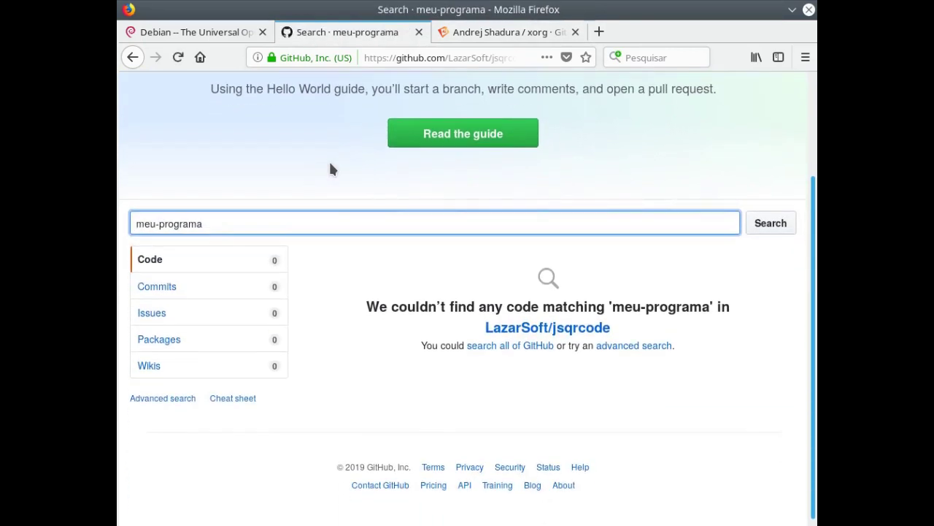
scroll(328, 159, up, 3)
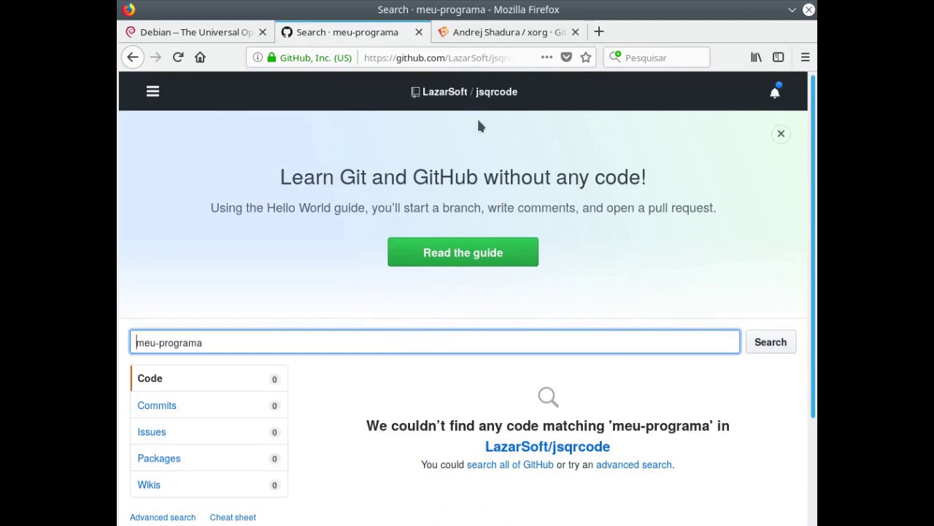
click(155, 91)
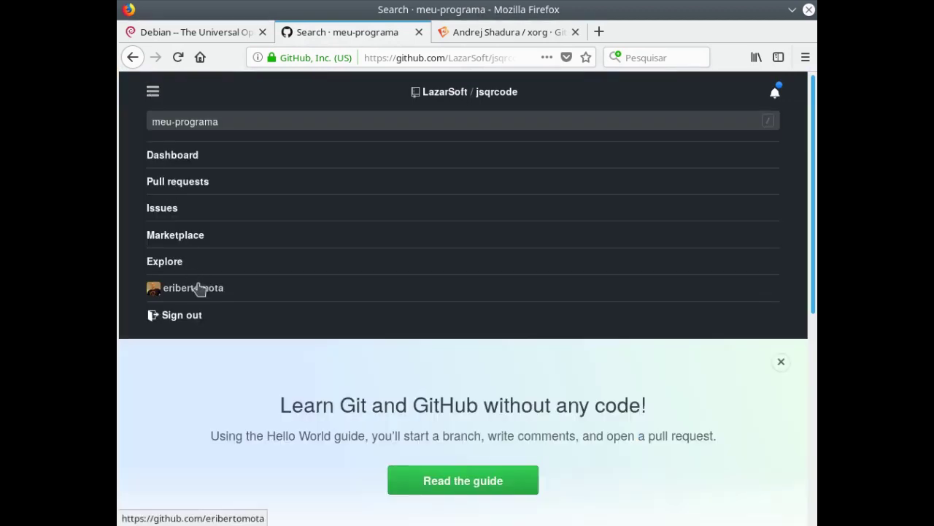
click(199, 286)
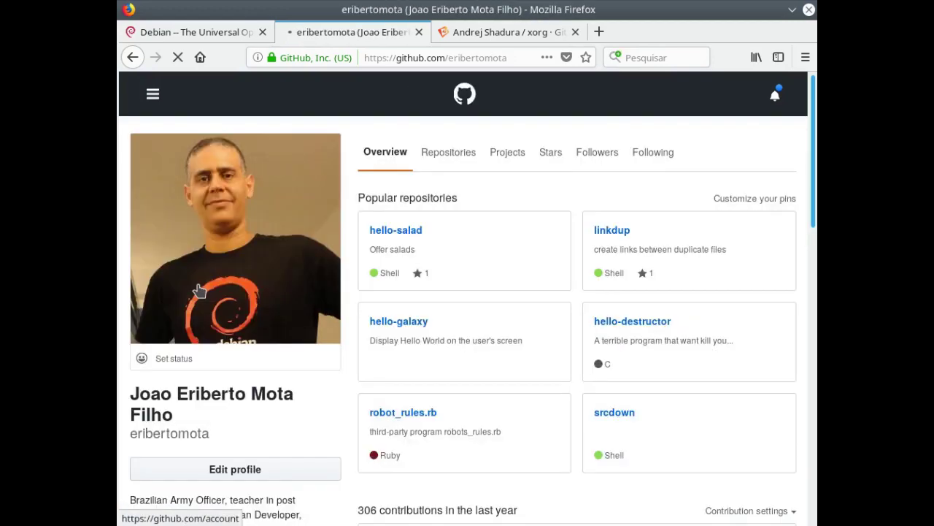
Step: From the profile's Repositories list, open the nfsshell fork and go to its Settings
scroll(309, 303, down, 5)
scroll(308, 304, up, 4)
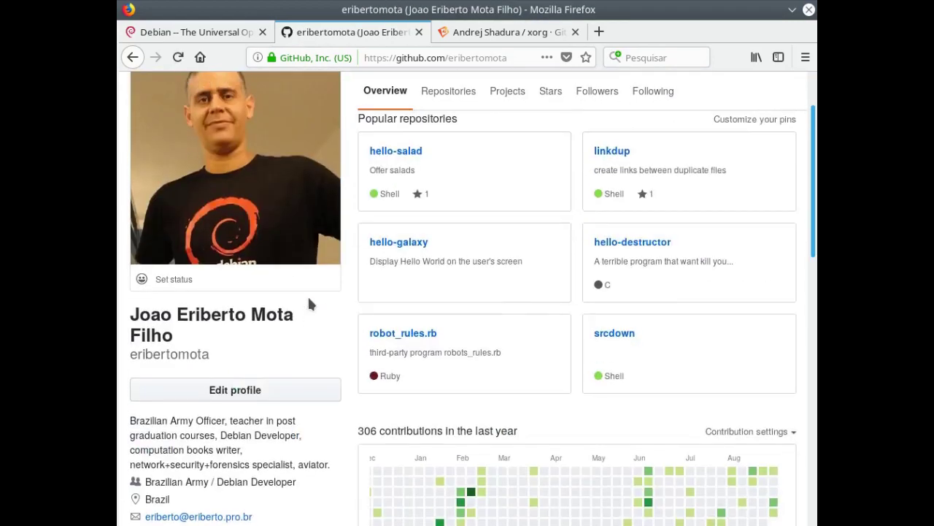
scroll(308, 303, down, 1)
scroll(308, 303, up, 3)
click(460, 162)
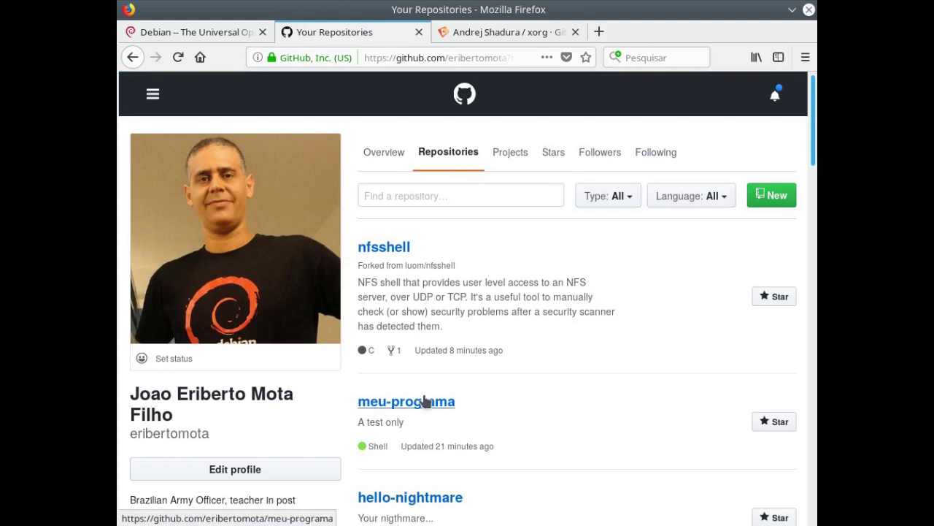
click(391, 252)
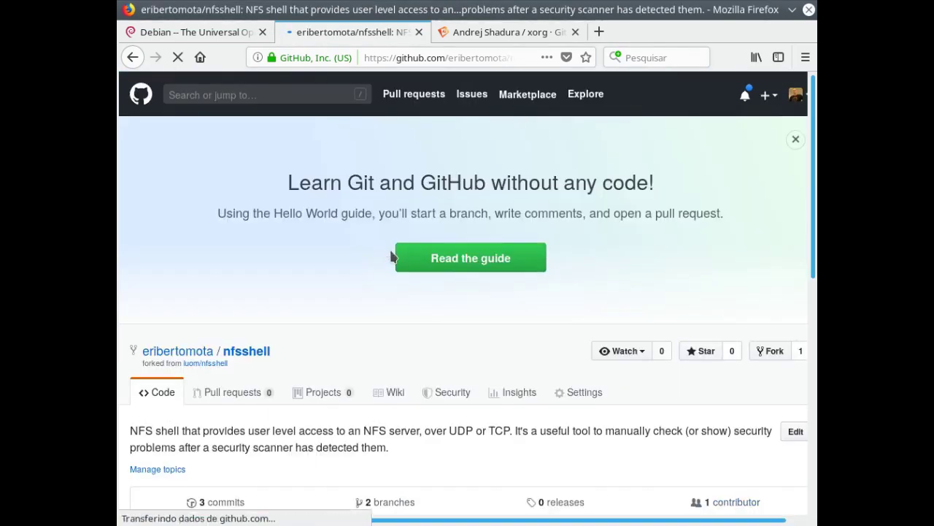
scroll(390, 256, down, 3)
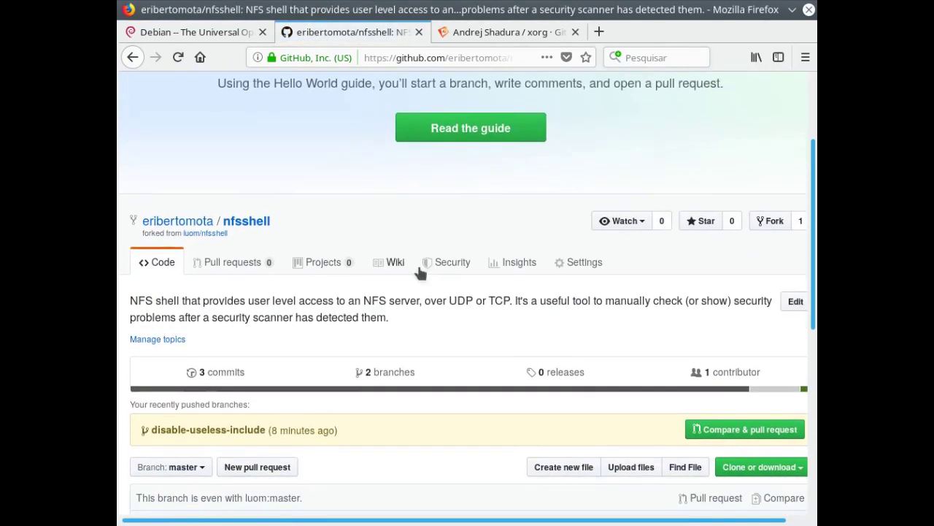
click(598, 244)
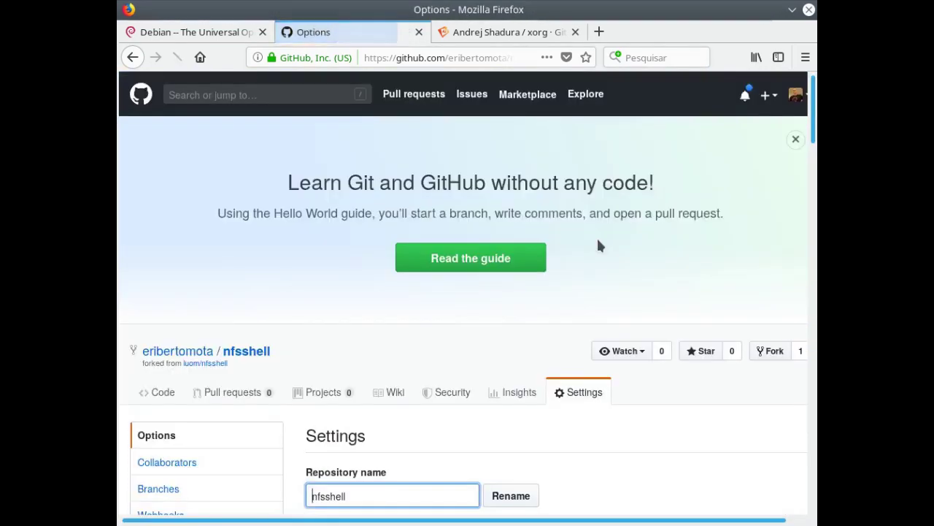
Step: Delete the nfsshell repository, typing 'nfsshell' to confirm the deletion
scroll(598, 246, down, 15)
scroll(570, 287, down, 8)
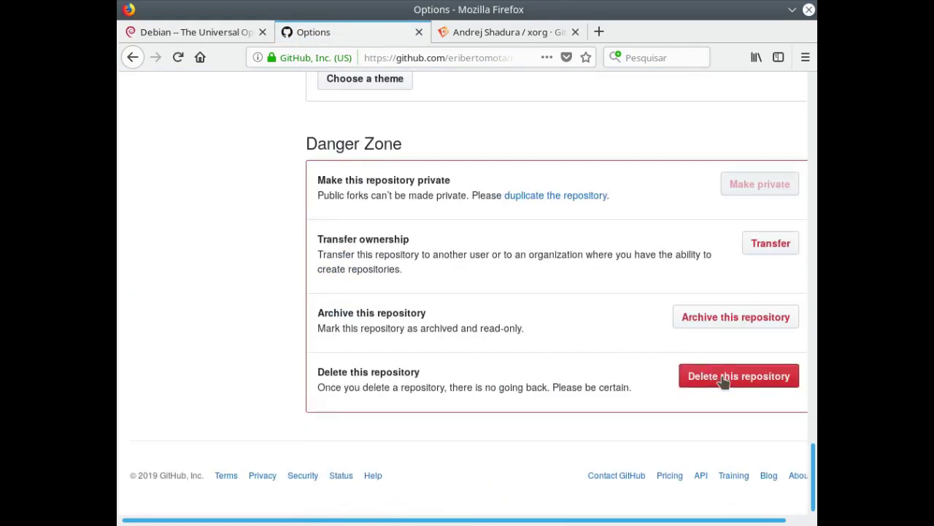
click(724, 378)
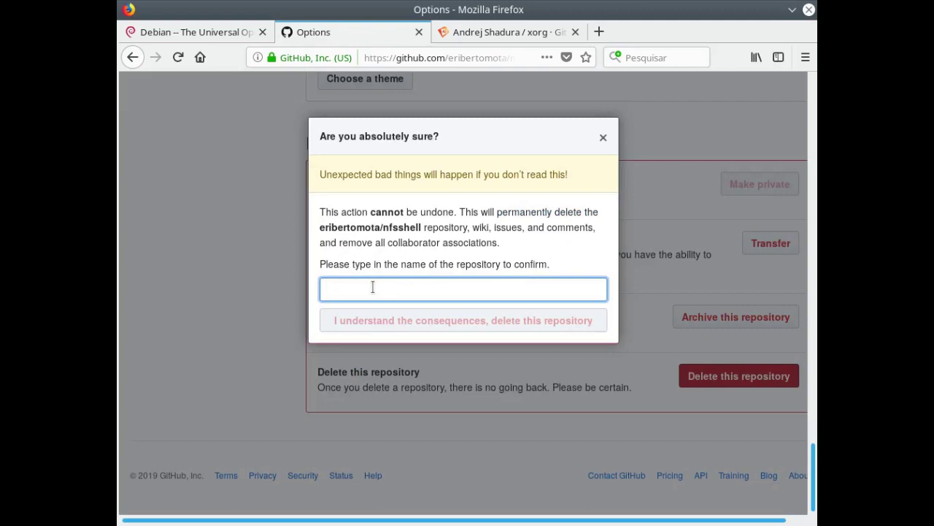
text(nfsshell)
click(385, 321)
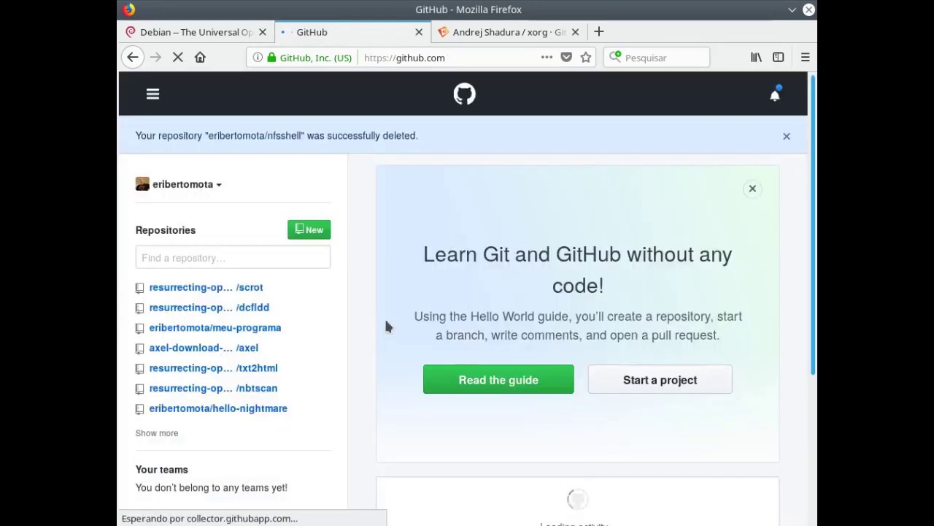
scroll(387, 327, down, 3)
scroll(386, 327, up, 3)
click(212, 183)
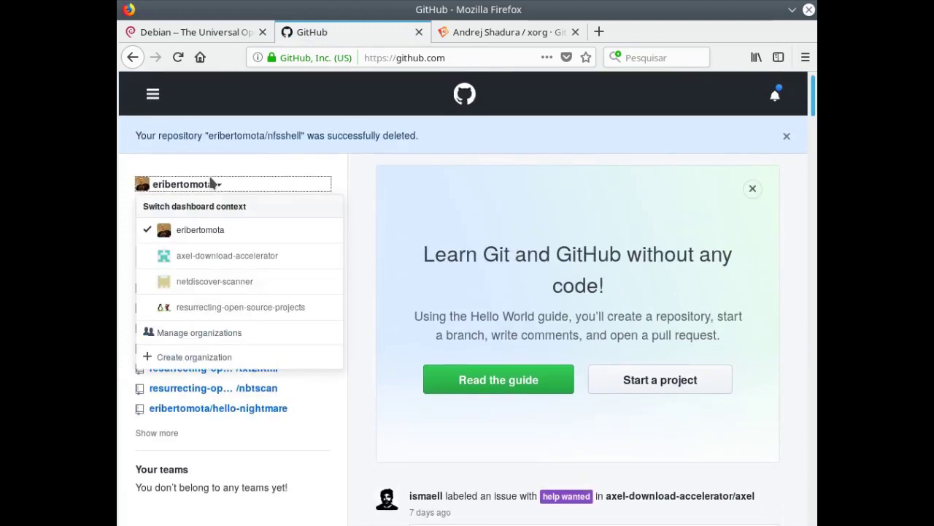
click(211, 226)
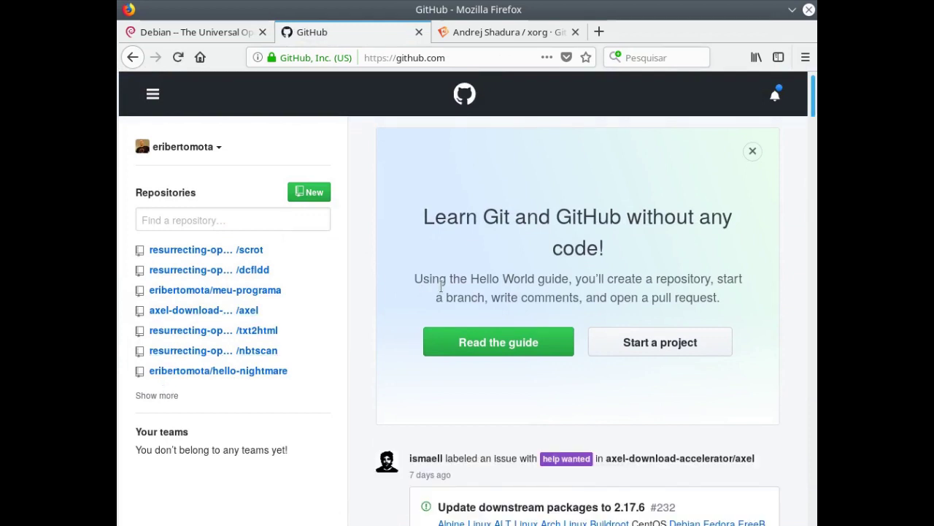
Step: Open meu-programa and its Releases page, which lists releases 2.0 and 1.0
click(271, 290)
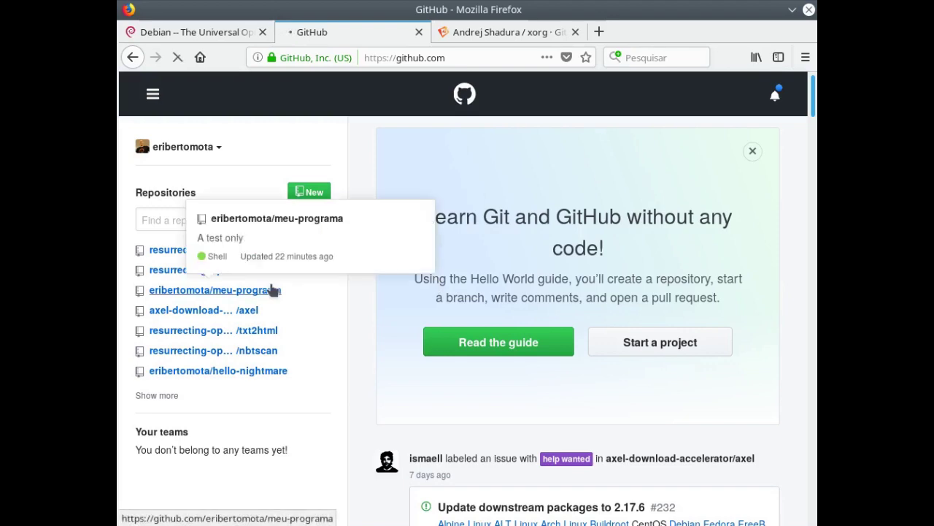
scroll(271, 290, down, 5)
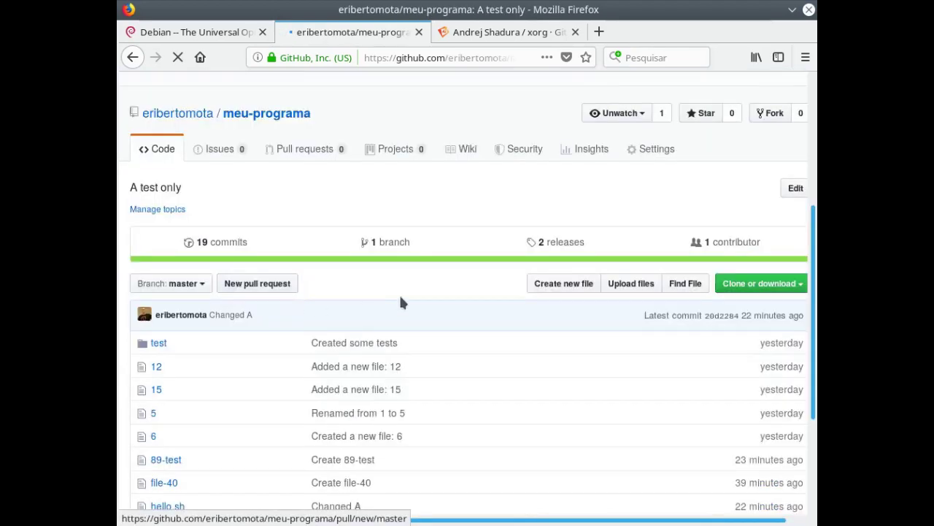
scroll(402, 300, down, 3)
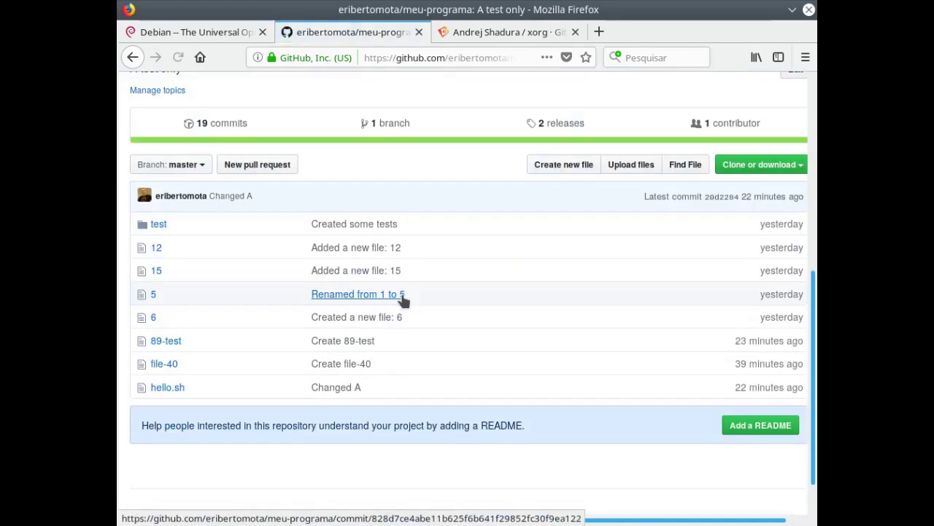
scroll(402, 300, up, 1)
scroll(402, 300, up, 1)
click(561, 203)
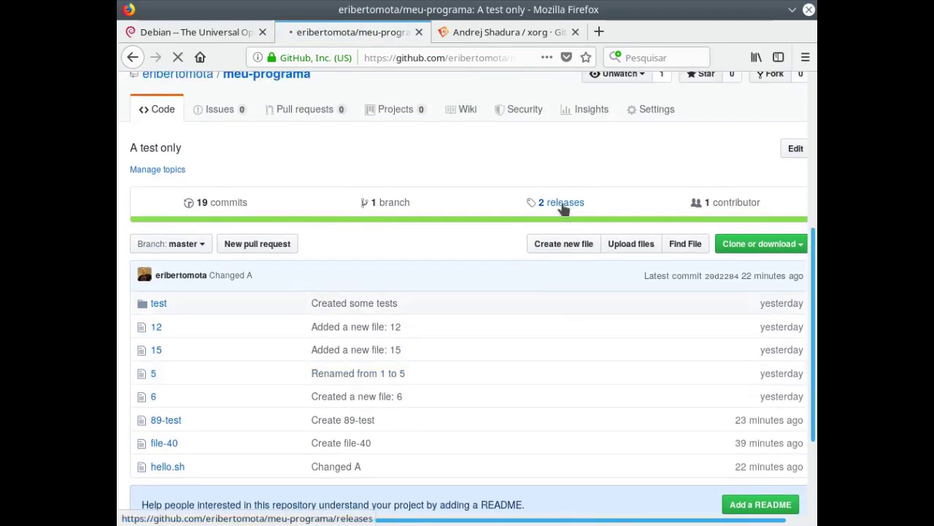
scroll(562, 204, down, 3)
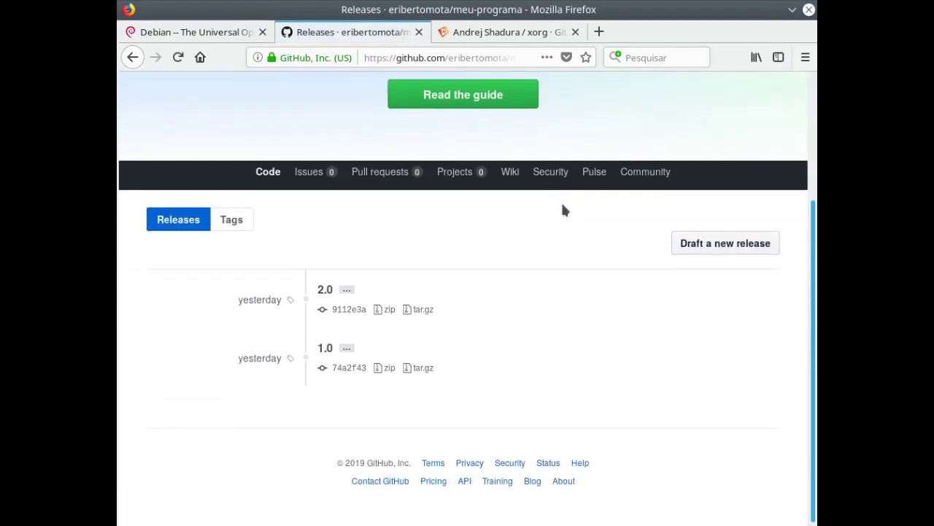
Step: Draft a meu-programa release tagged 3.0 with the description 'Some fixes' and publish it
click(696, 251)
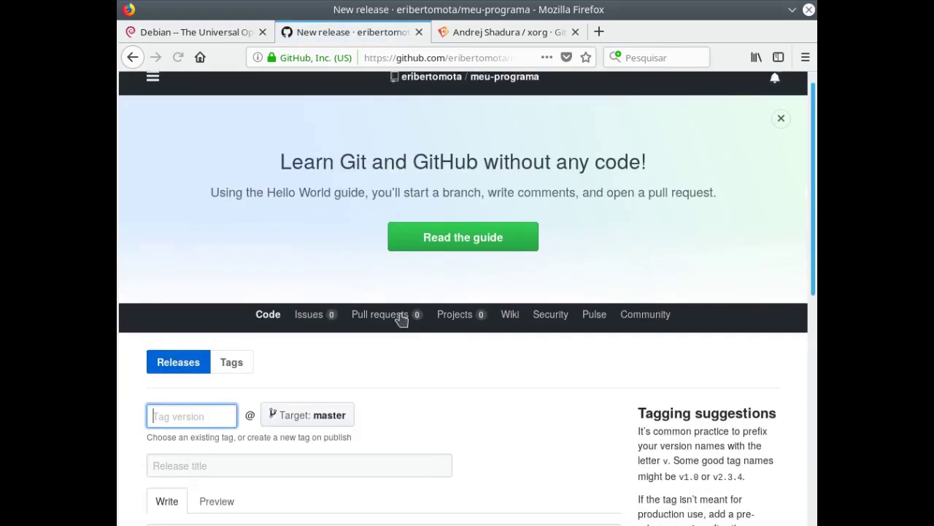
scroll(402, 319, down, 2)
text(3.0)
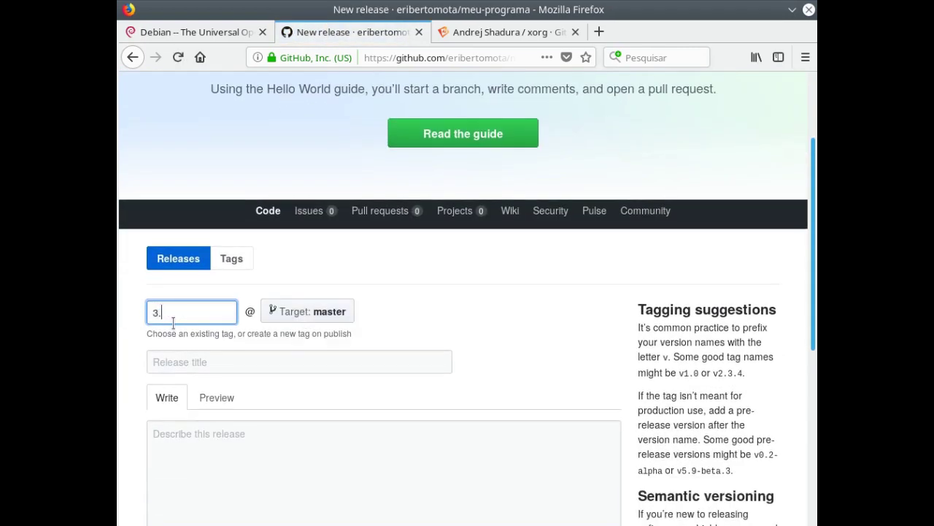
click(206, 361)
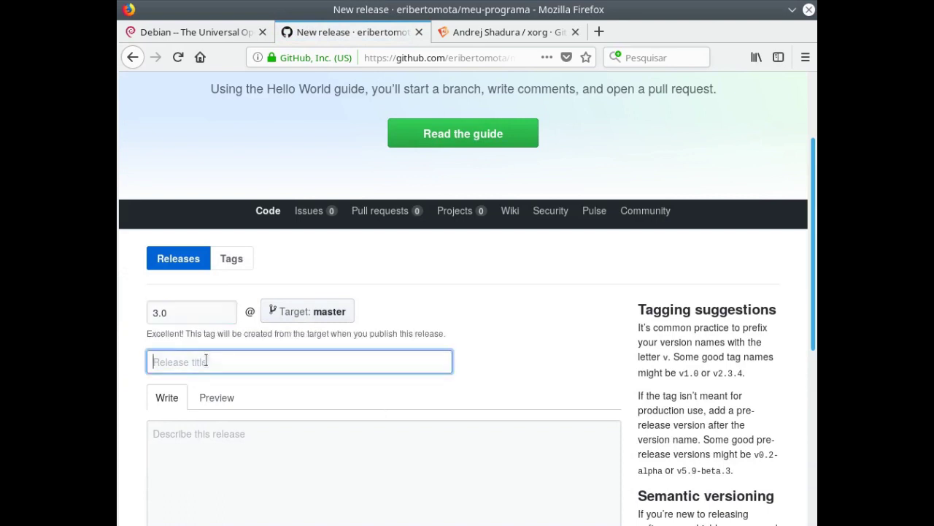
scroll(217, 273, down, 4)
click(203, 273)
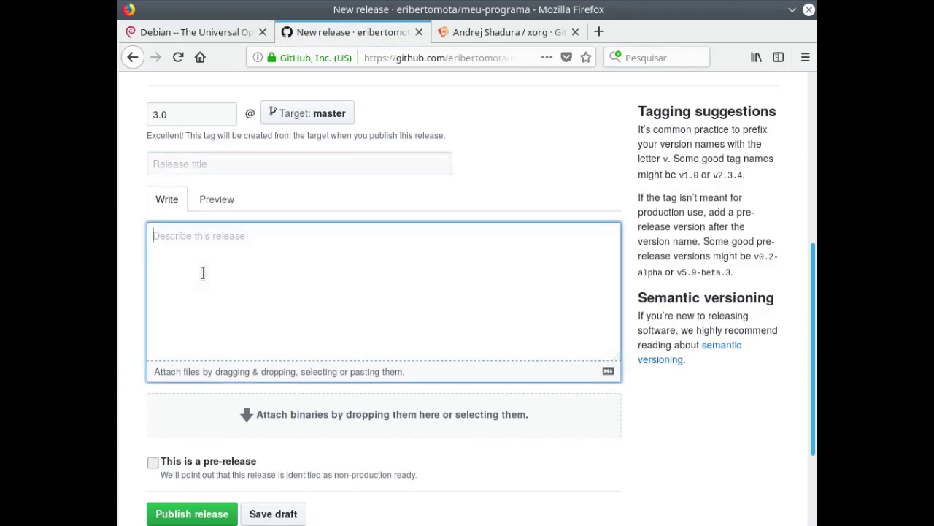
text(Som)
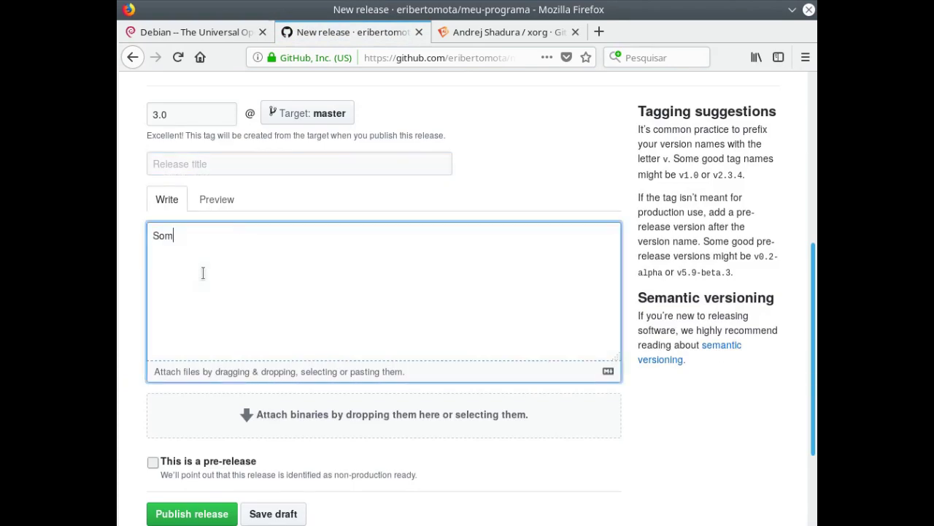
text(e fixes)
scroll(203, 273, down, 1)
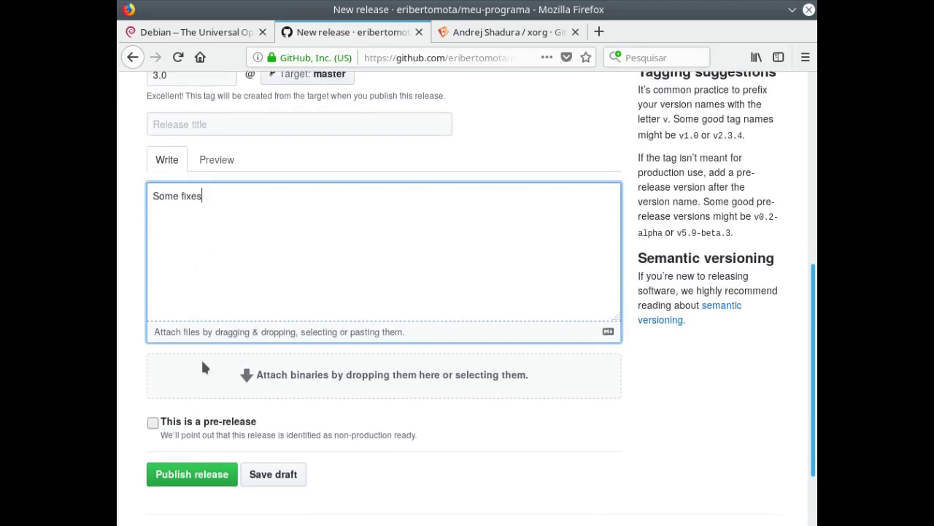
click(175, 481)
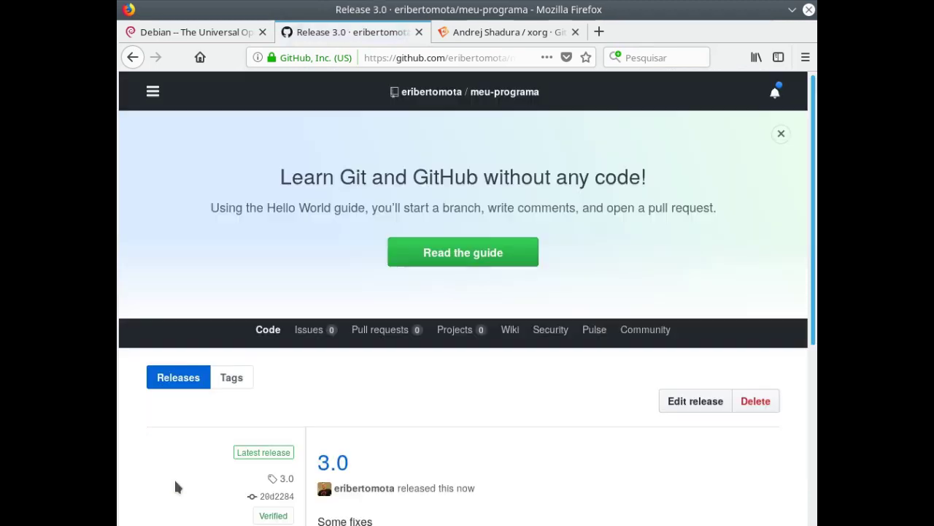
Step: Return to the Releases list and confirm 3.0 is listed as latest above 2.0 and 1.0
scroll(450, 278, down, 5)
mouse_move(384, 226)
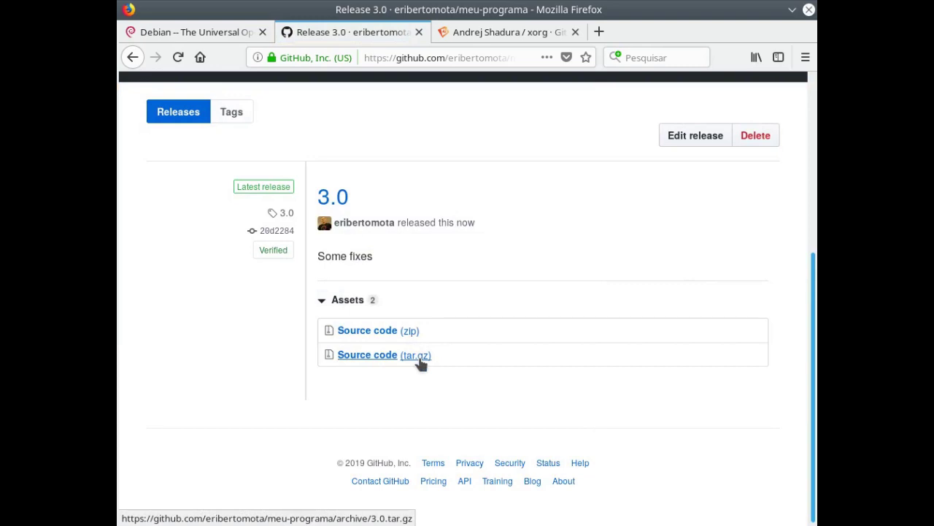
scroll(287, 162, up, 4)
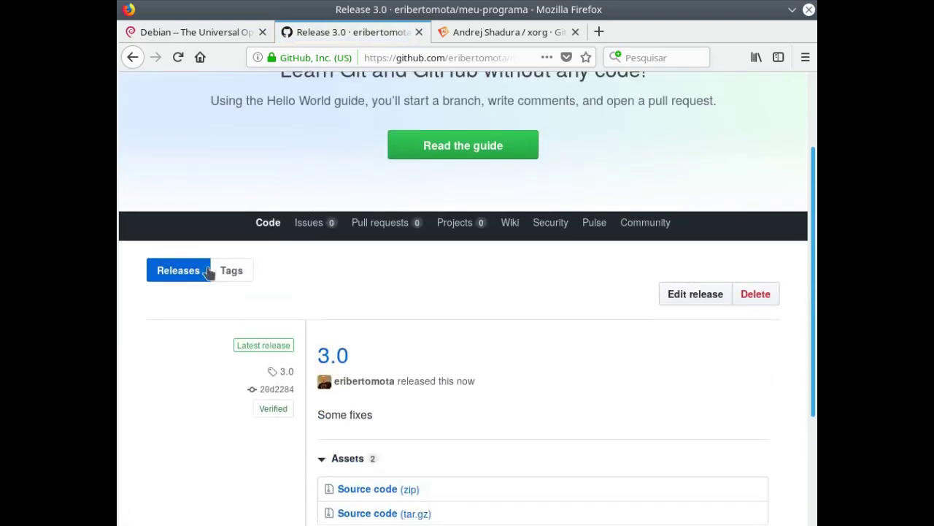
click(154, 274)
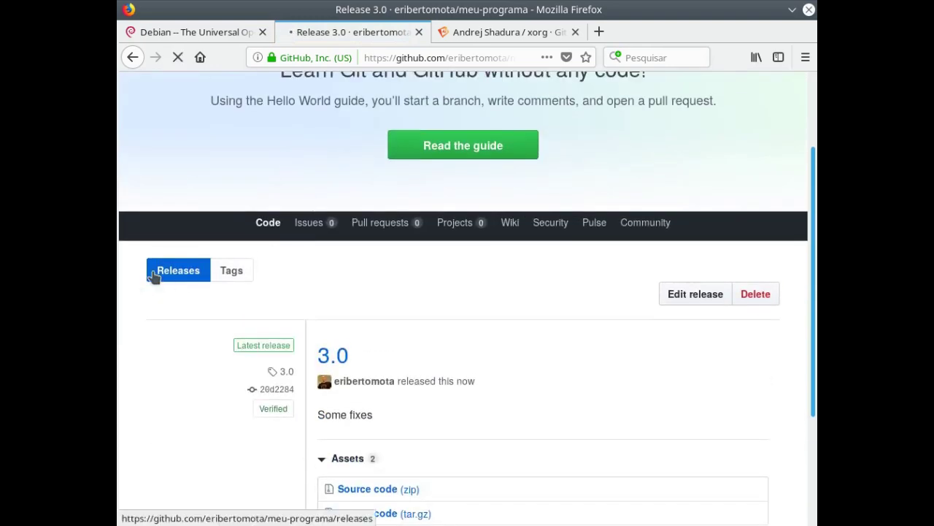
scroll(346, 285, down, 9)
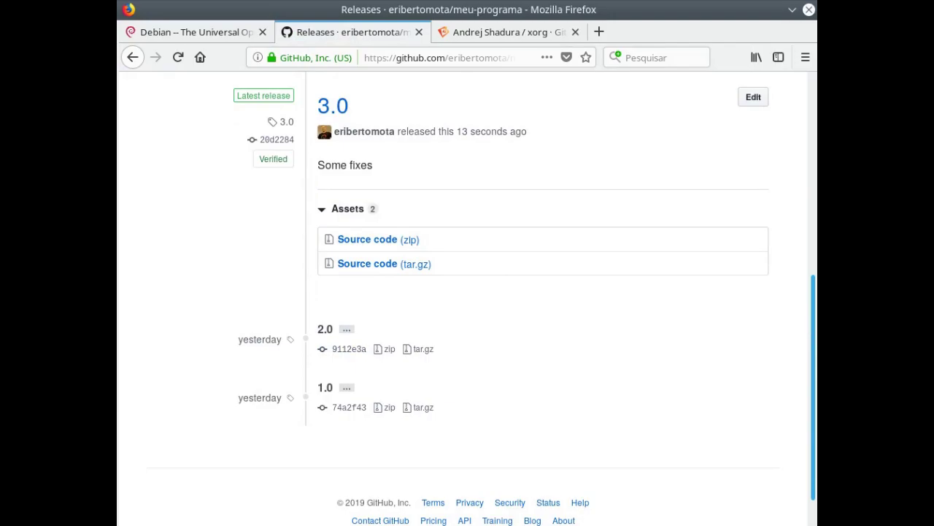
Step: In Konsole, go up two directories into meu-programa, clear the screen and list its tags
key(alt+Tab)
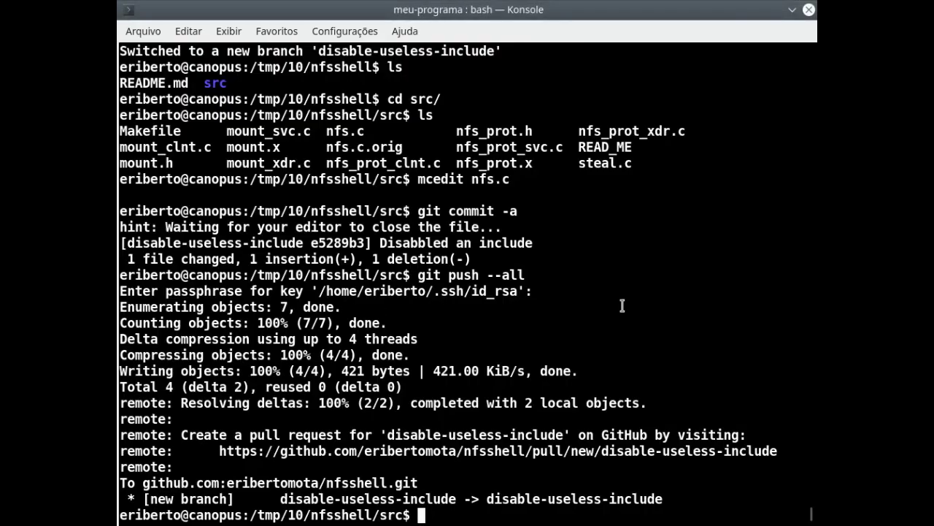
text(cd ..)
key(Return)
text(cd ..)
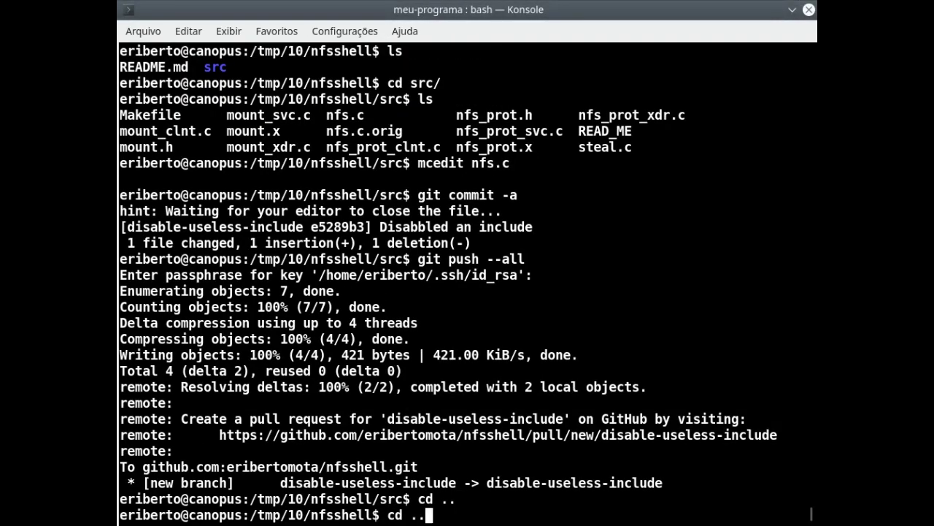
key(Return)
text(cd m)
key(Tab)
key(Return)
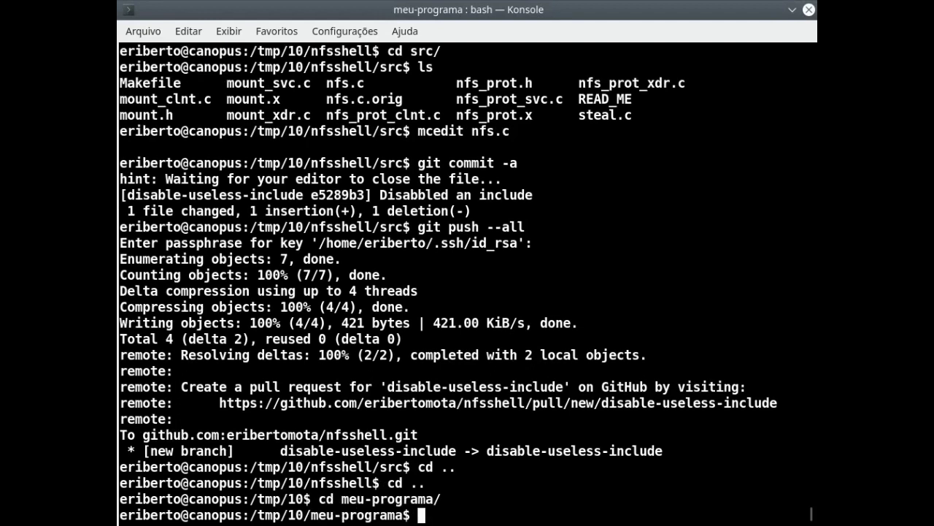
key(ctrl+l)
text(git tag)
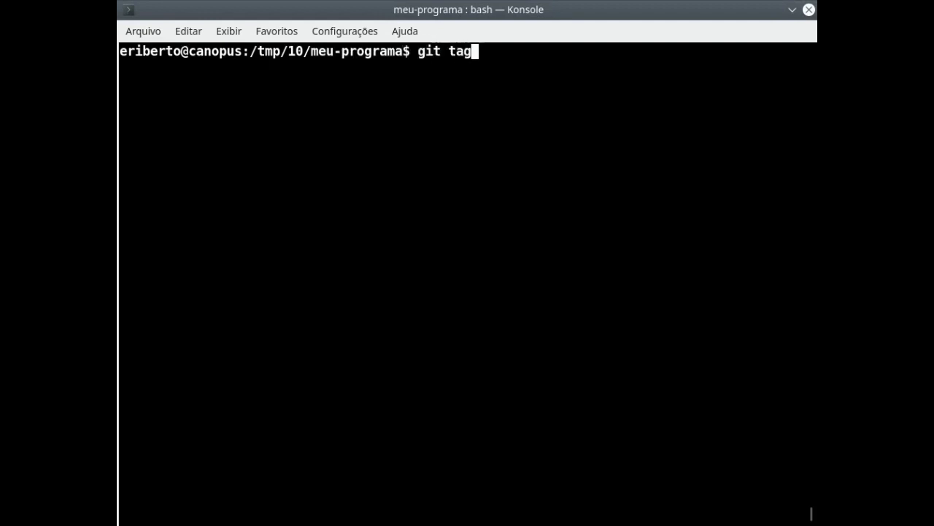
key(Return)
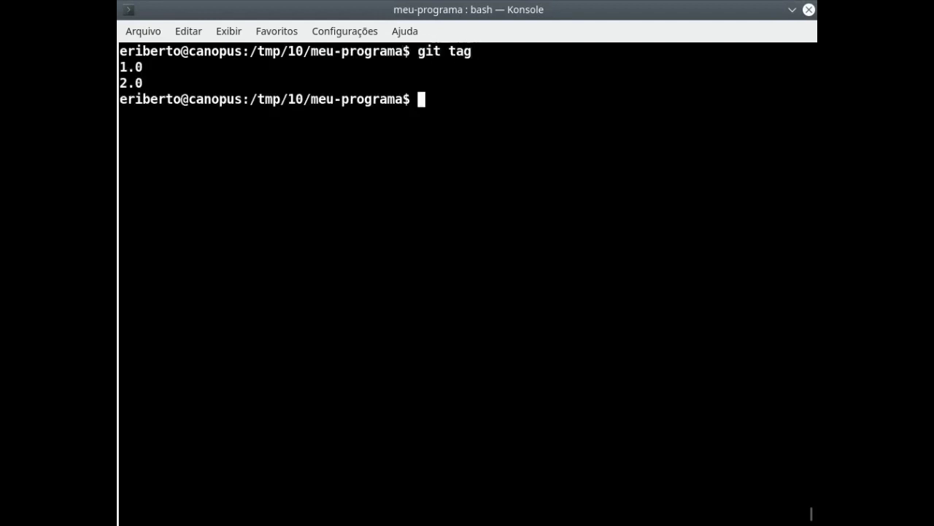
Step: Run git pull with the SSH key passphrase, then git tag to confirm 3.0 arrived
text(git pull)
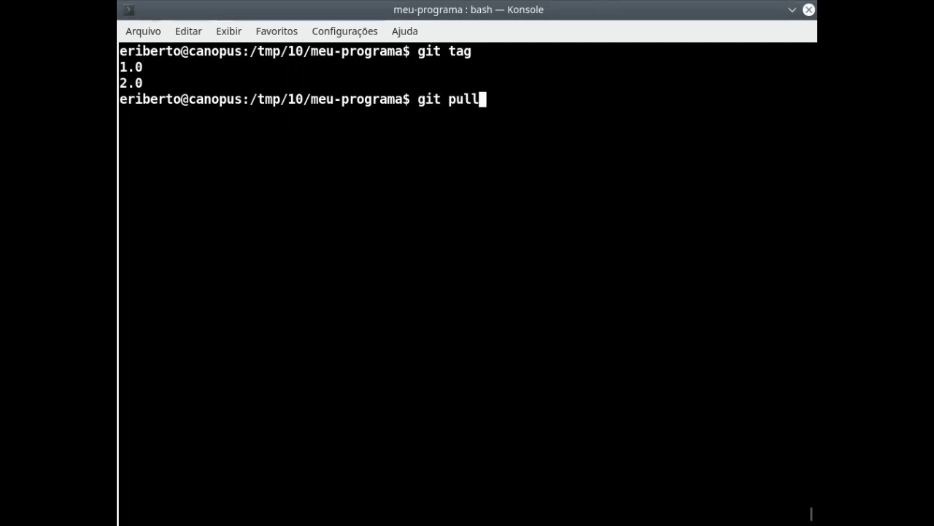
key(Return)
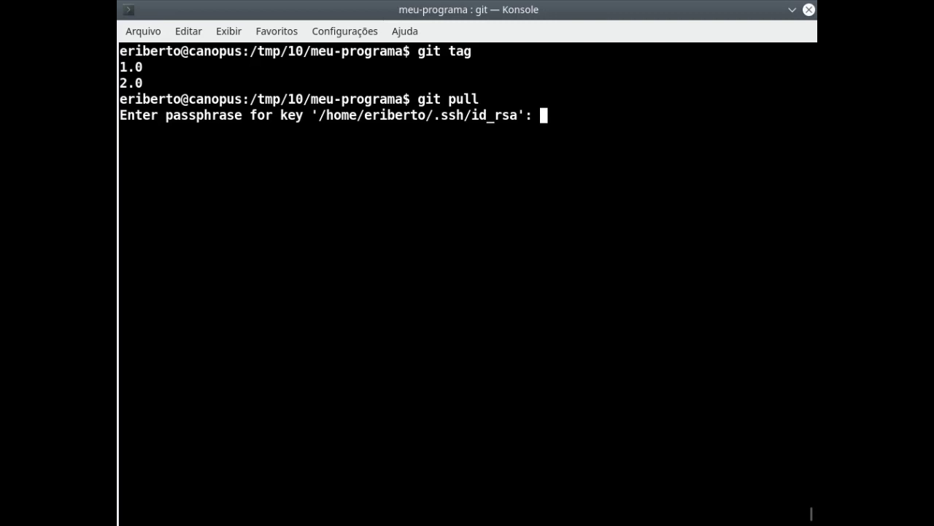
key(Return)
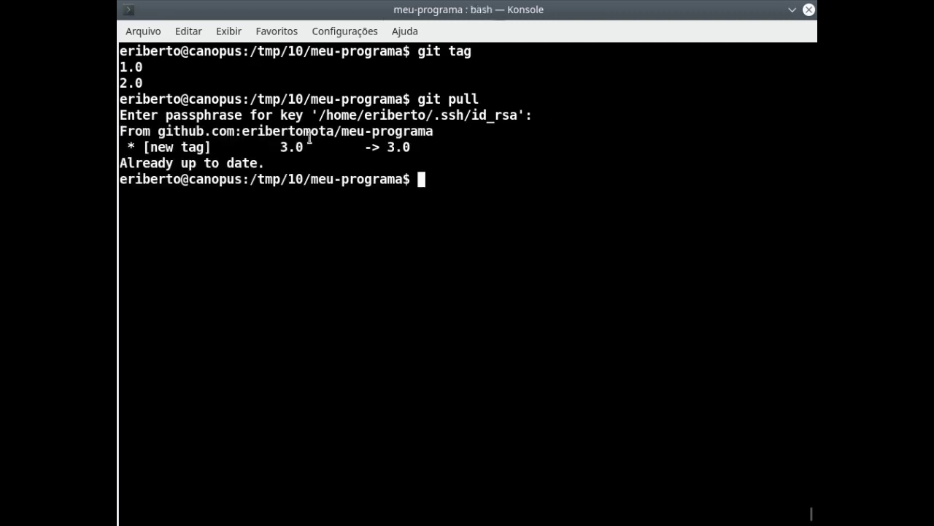
text(git tag)
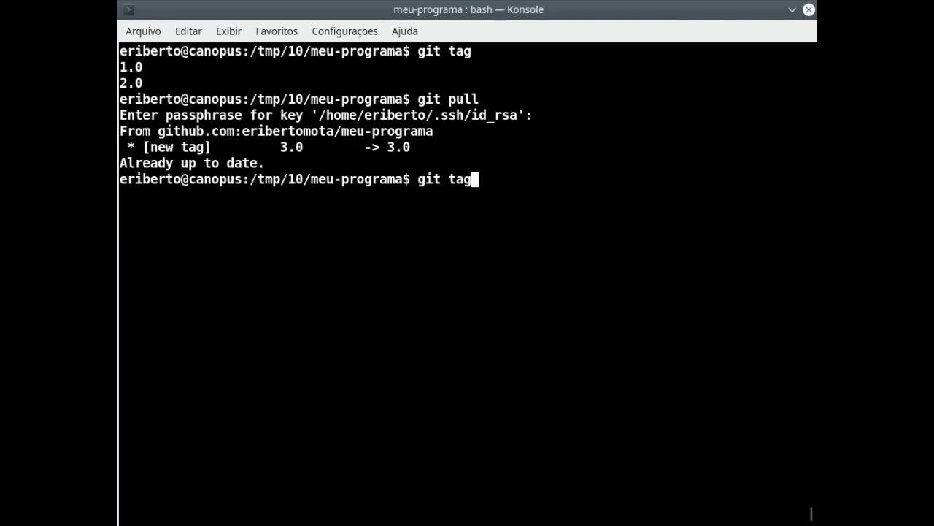
key(Return)
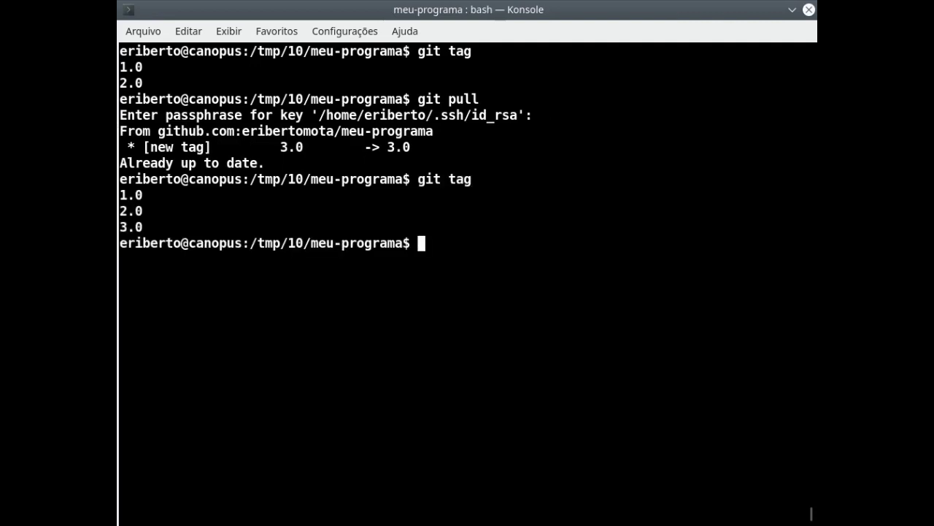